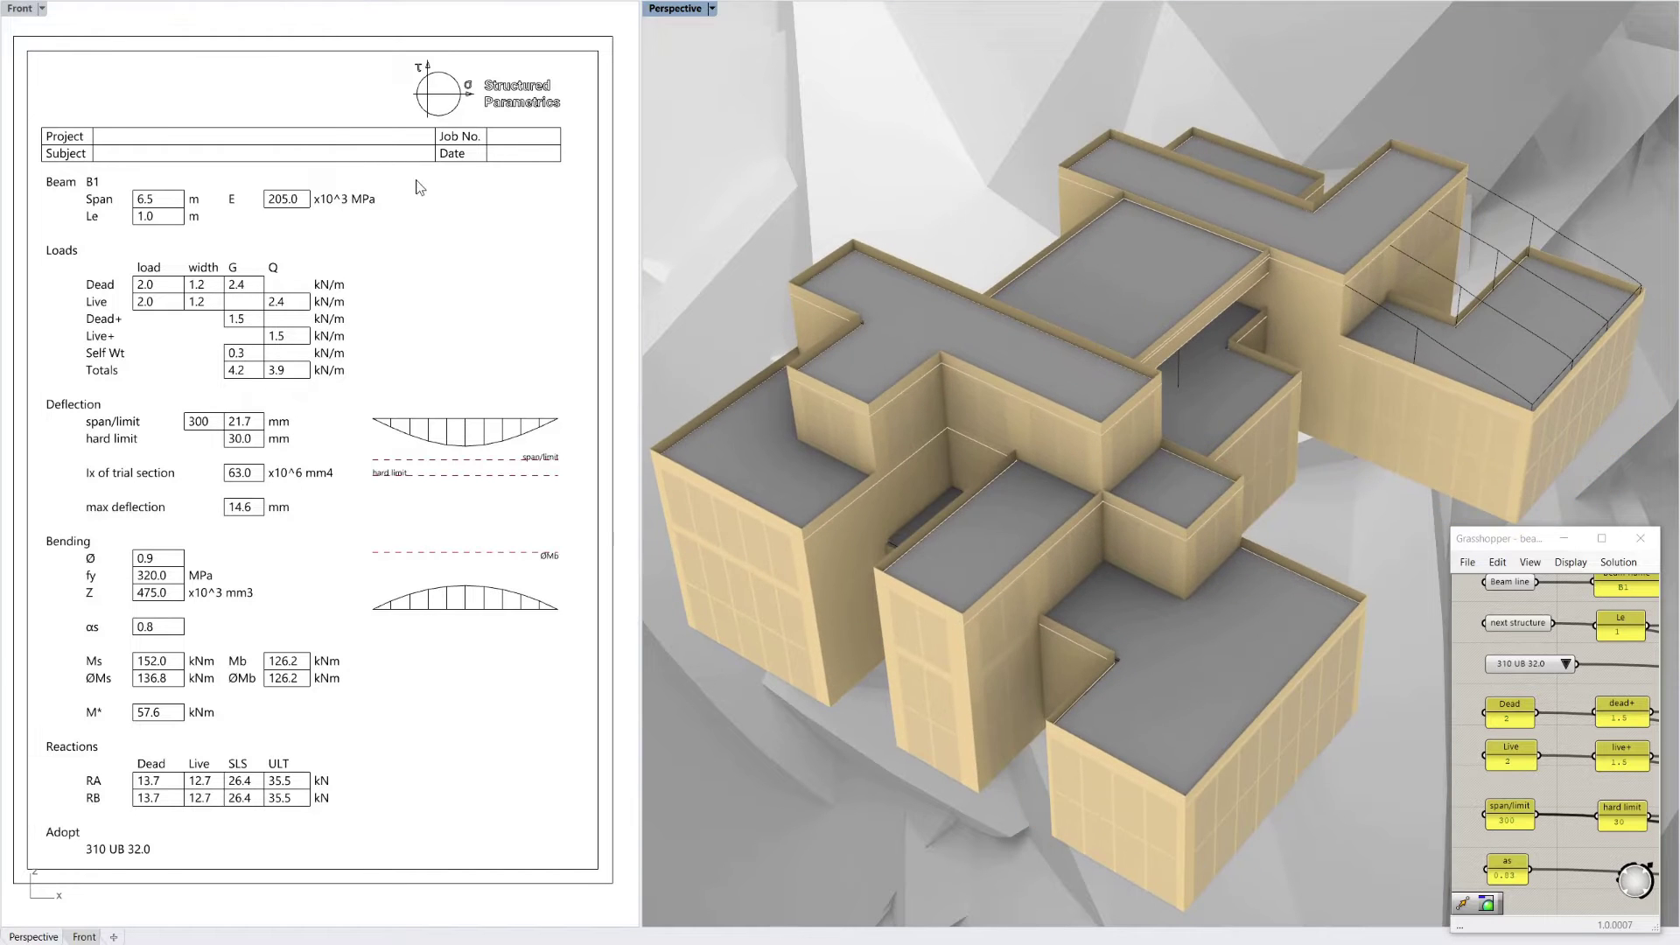
- Examine the beam calculation sheet and the overall form of the building model
click(426, 149)
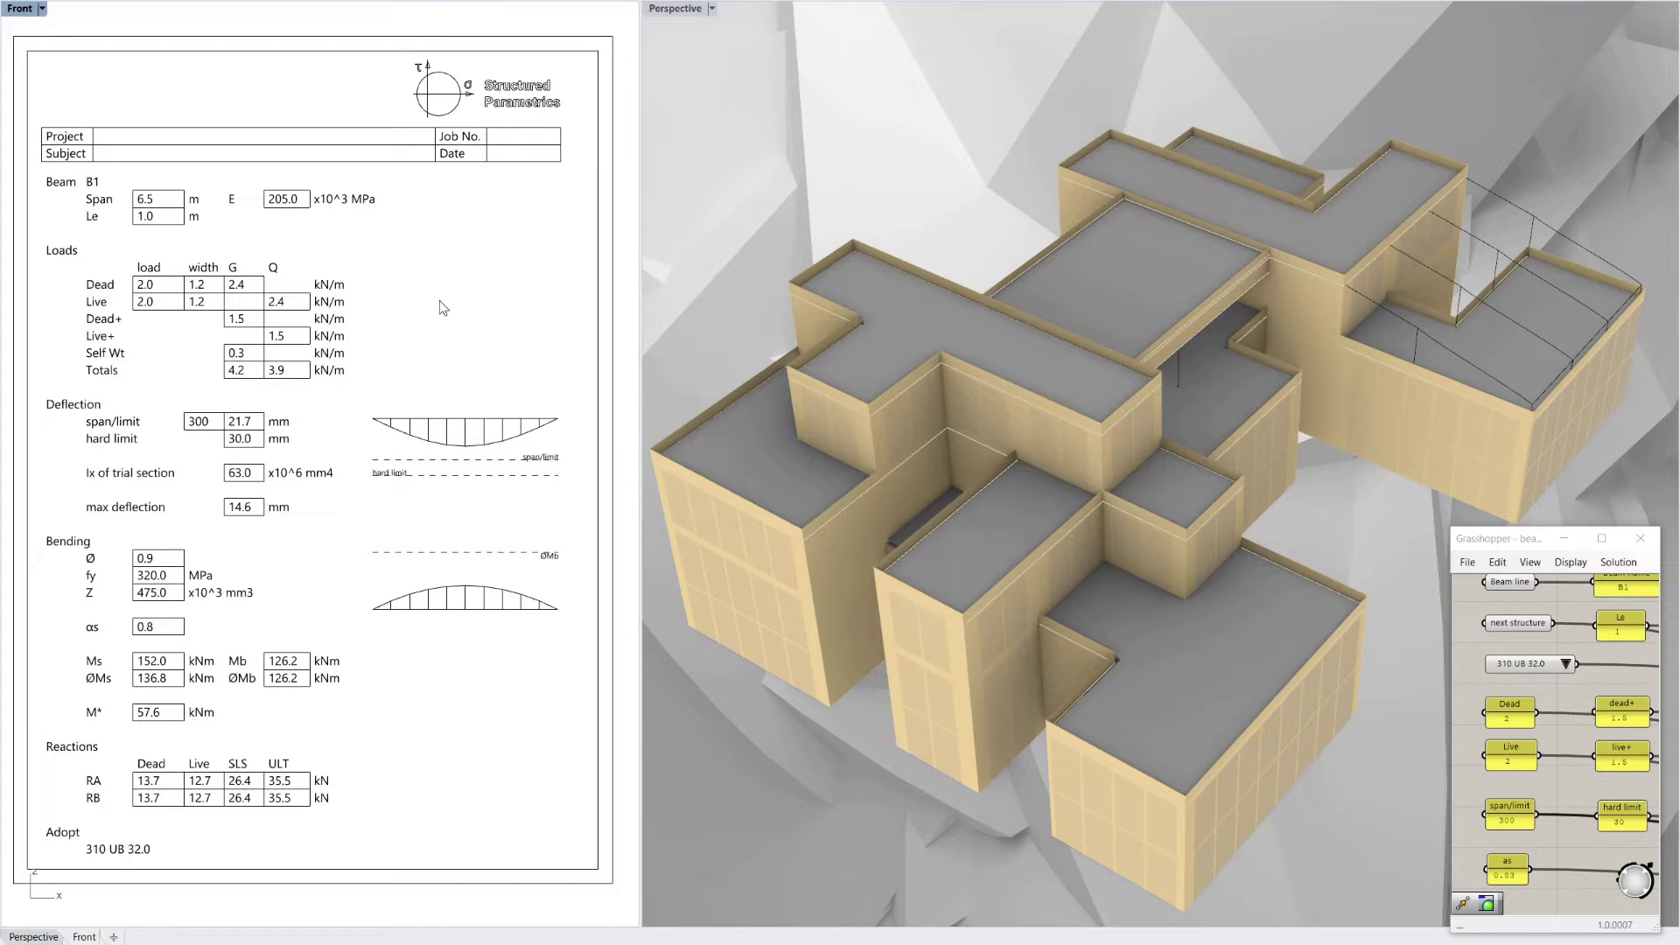
right_drag(1205, 432, 1041, 439)
right_drag(1279, 477, 1318, 537)
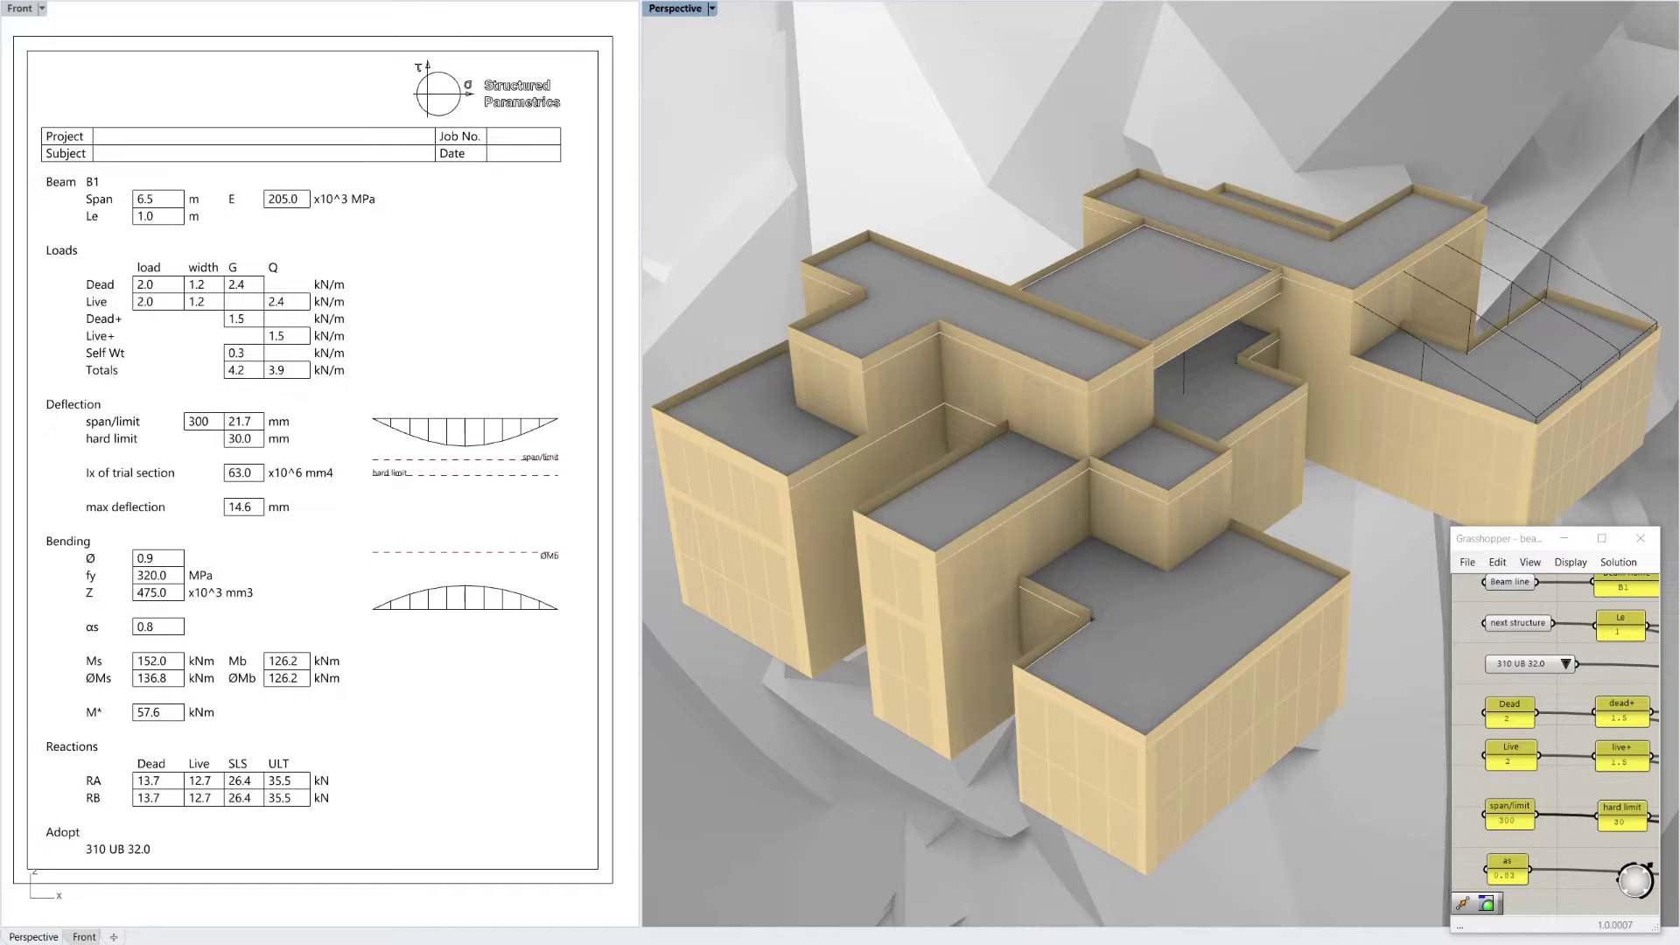
right_drag(987, 689, 1065, 707)
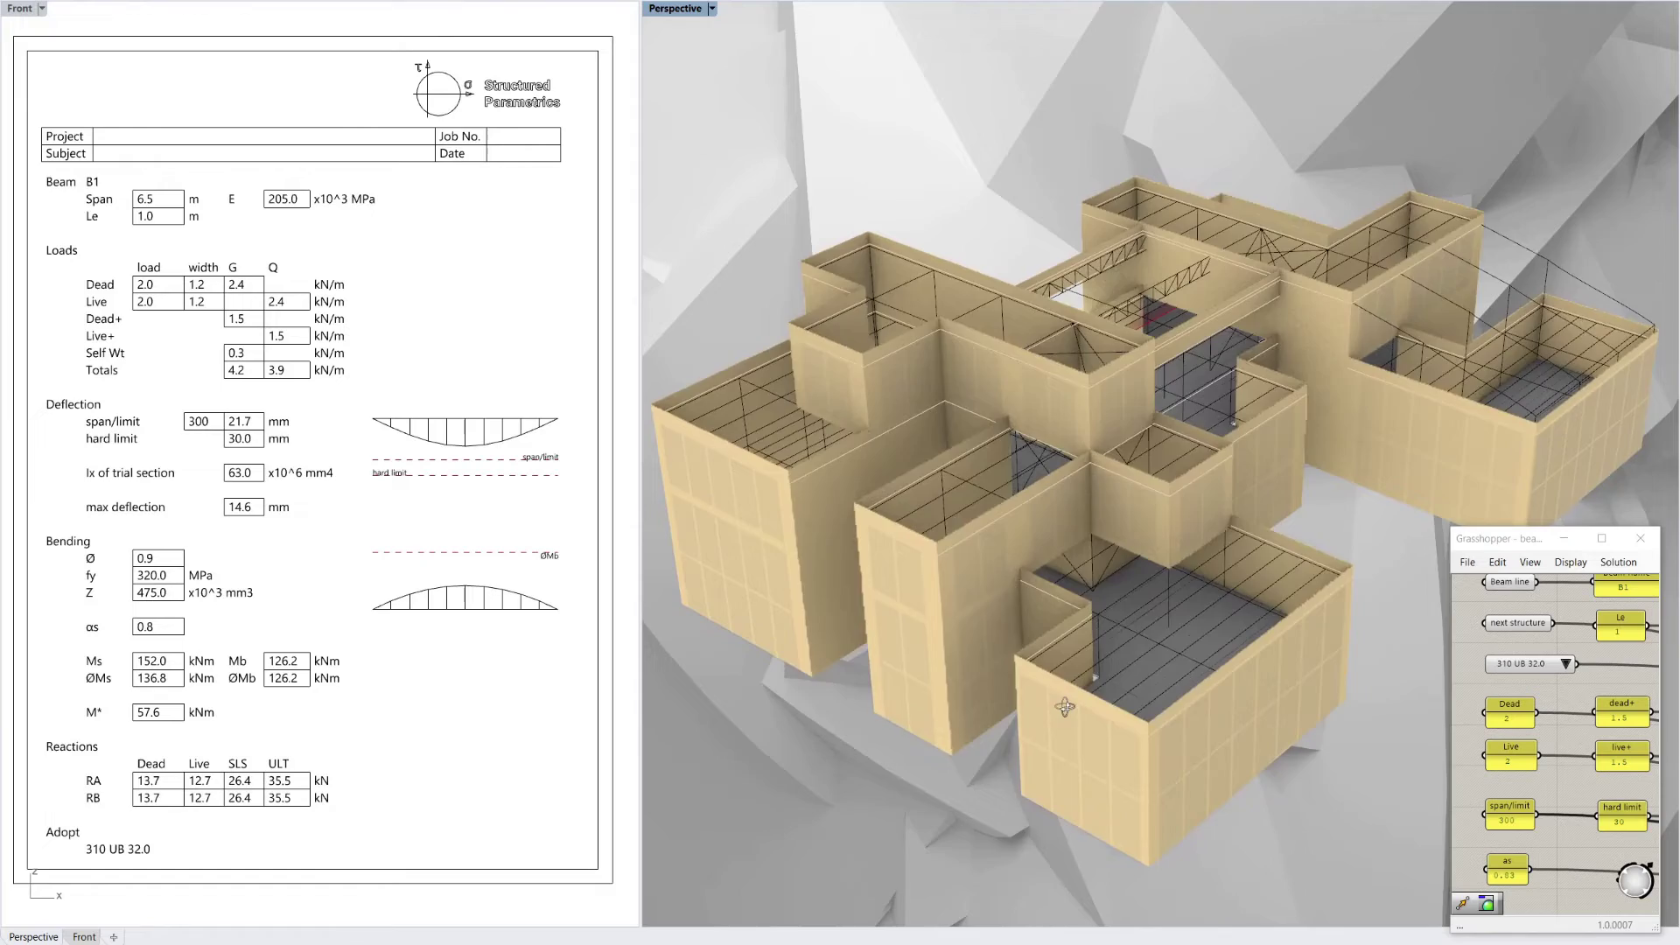
- Set the Beam line curve to one short joist spanning from the long bearer to the outer wall of the large lower roof
scroll(1252, 617, up, 8)
scroll(1205, 579, down, 5)
right_drag(1314, 614, 1188, 558)
mouse_move(1165, 495)
right_down()
mouse_move(1200, 446)
mouse_move(1157, 508)
right_up()
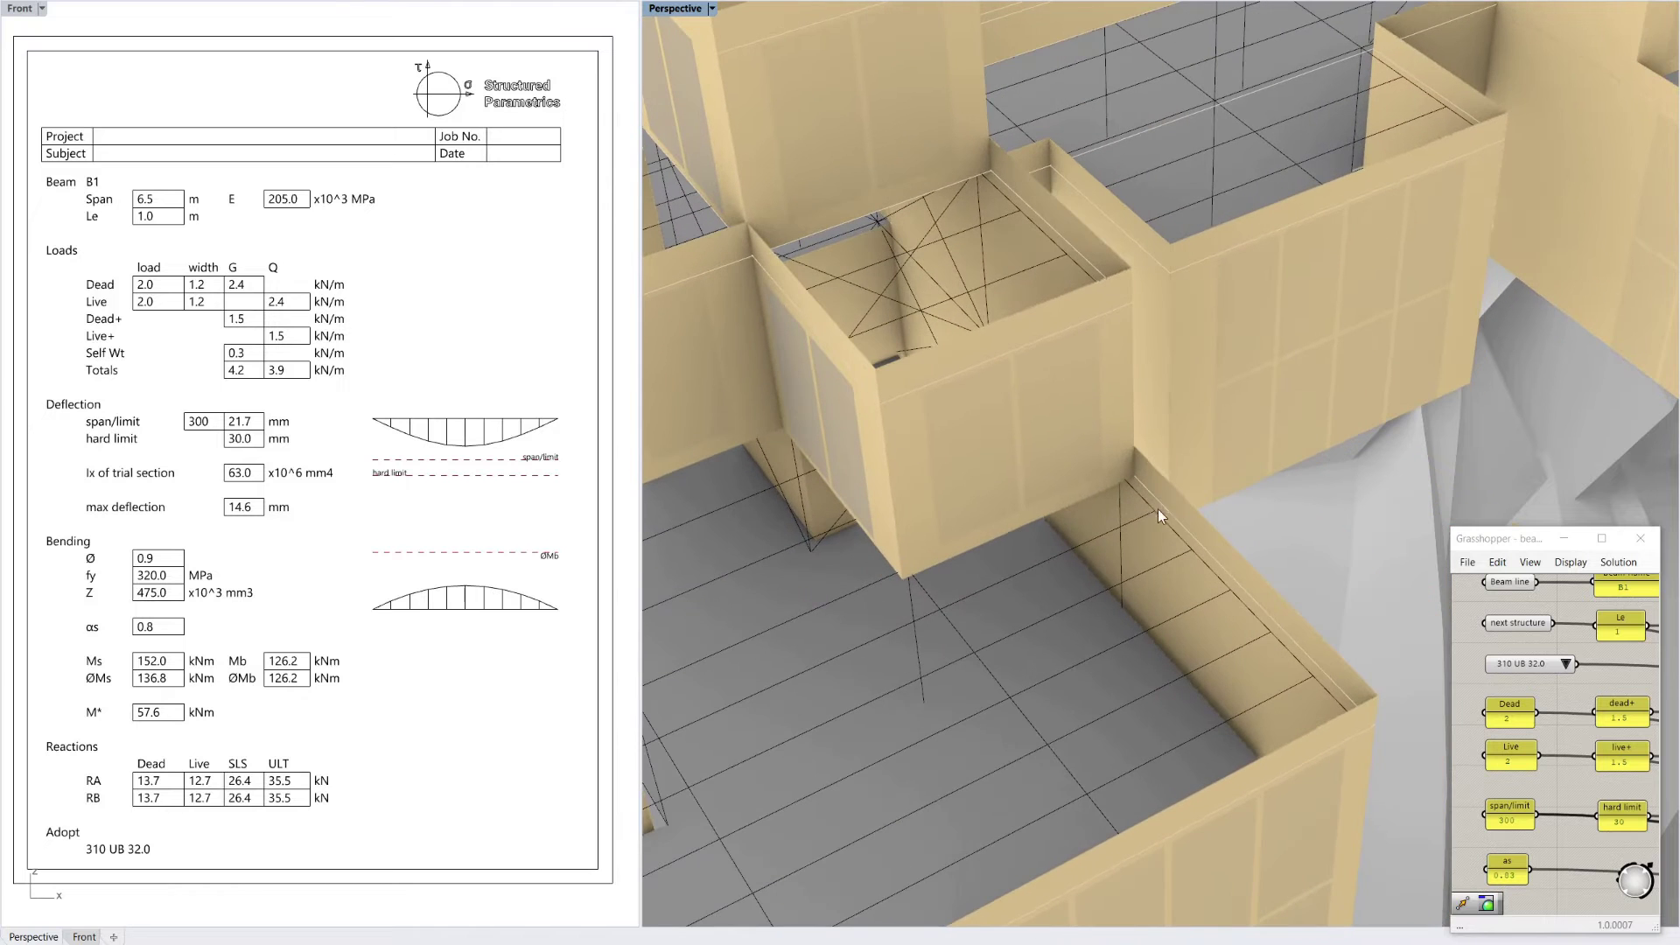
right_drag(1109, 659, 1194, 601)
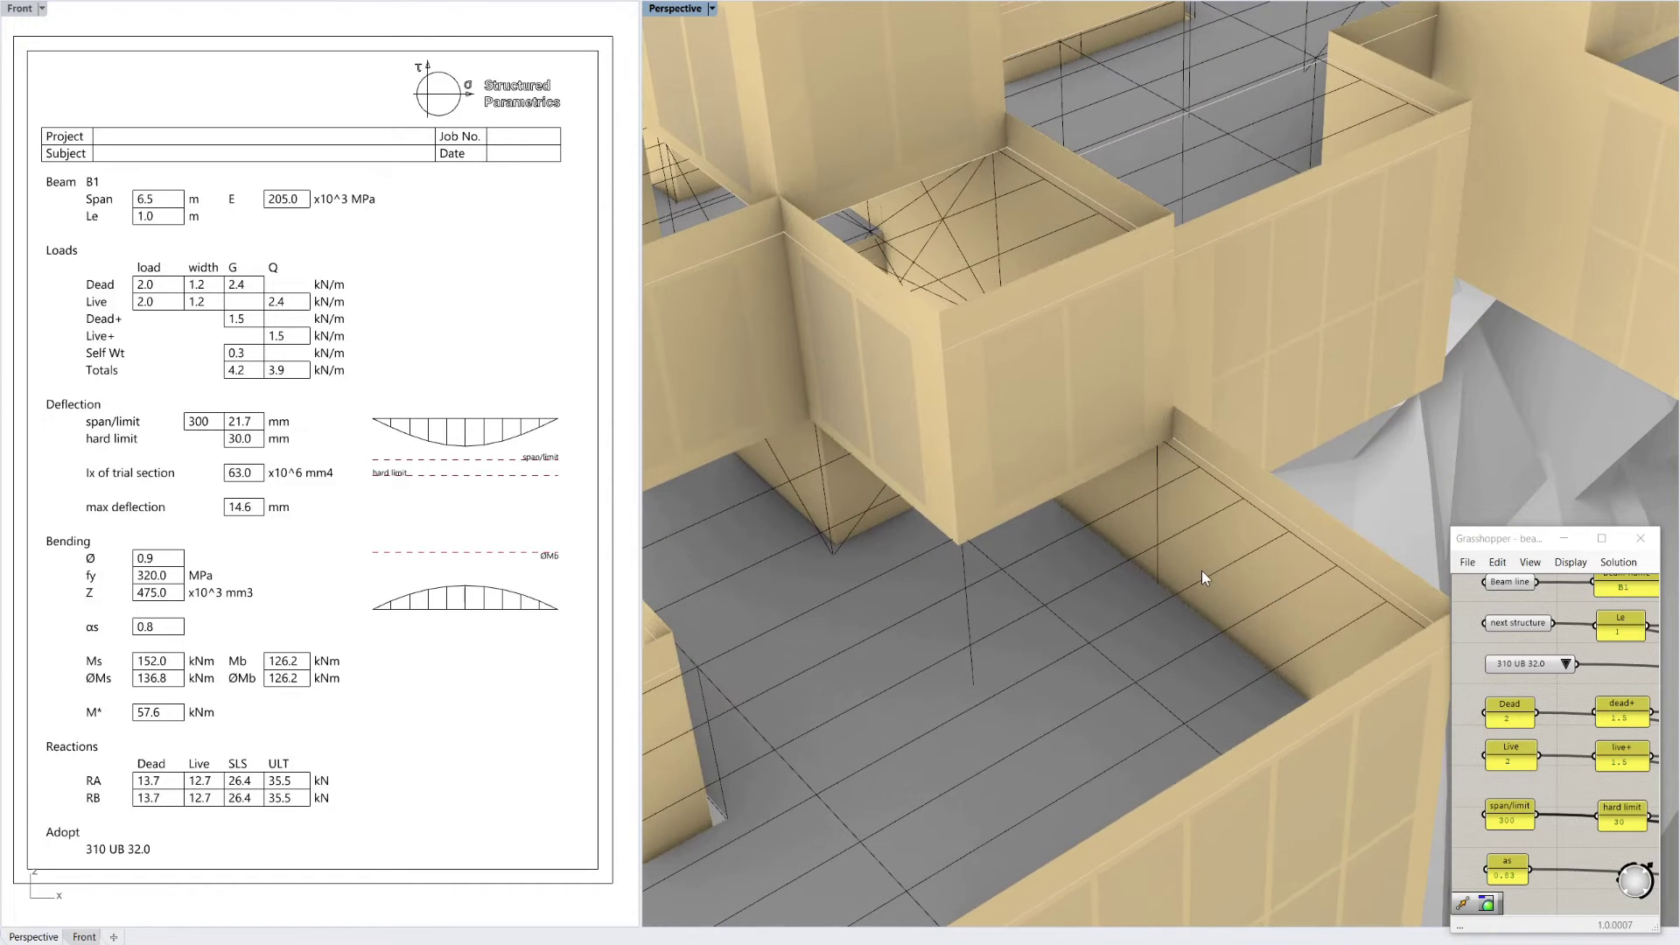
click(1211, 570)
right_click(1513, 590)
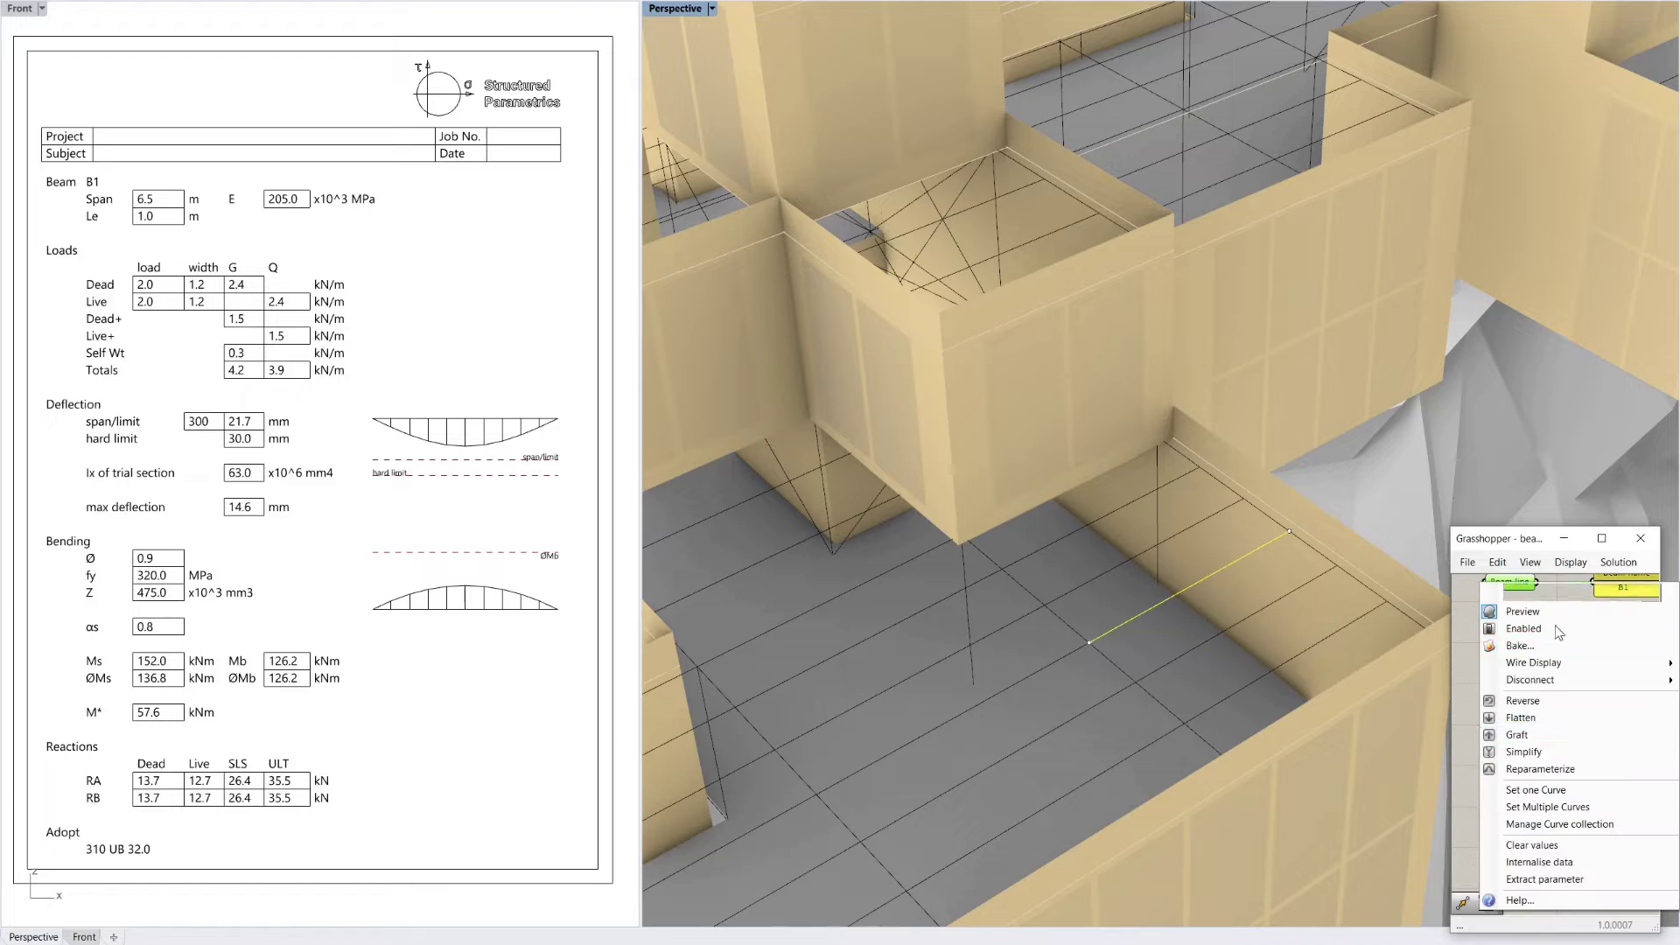
click(1551, 786)
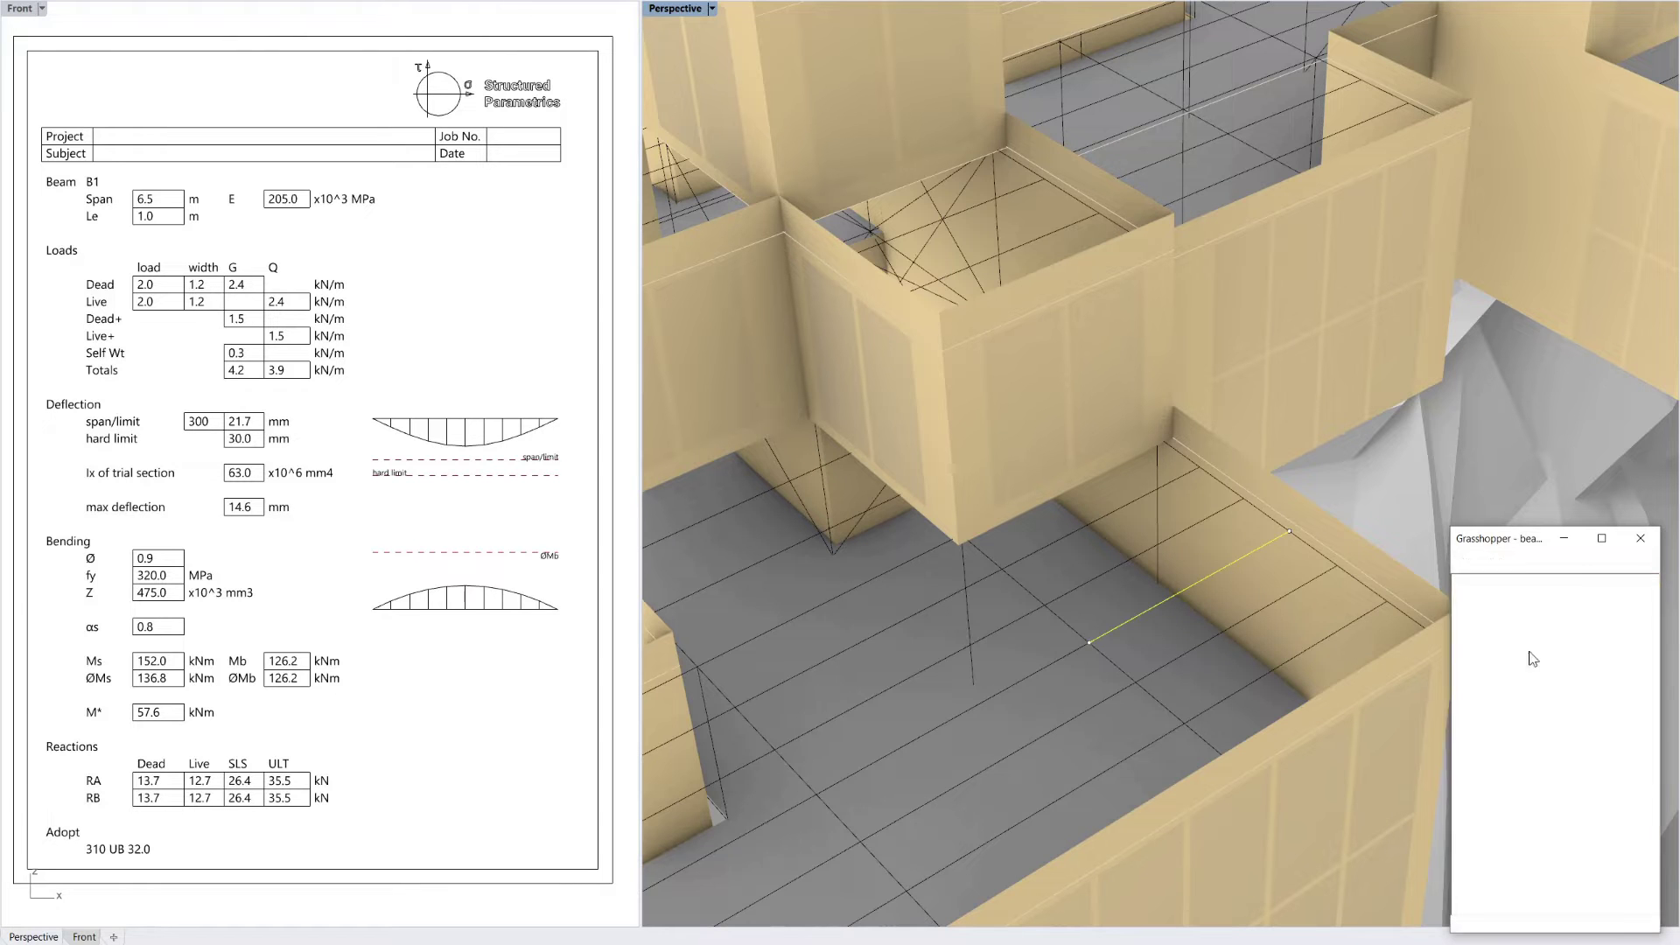
click(1101, 567)
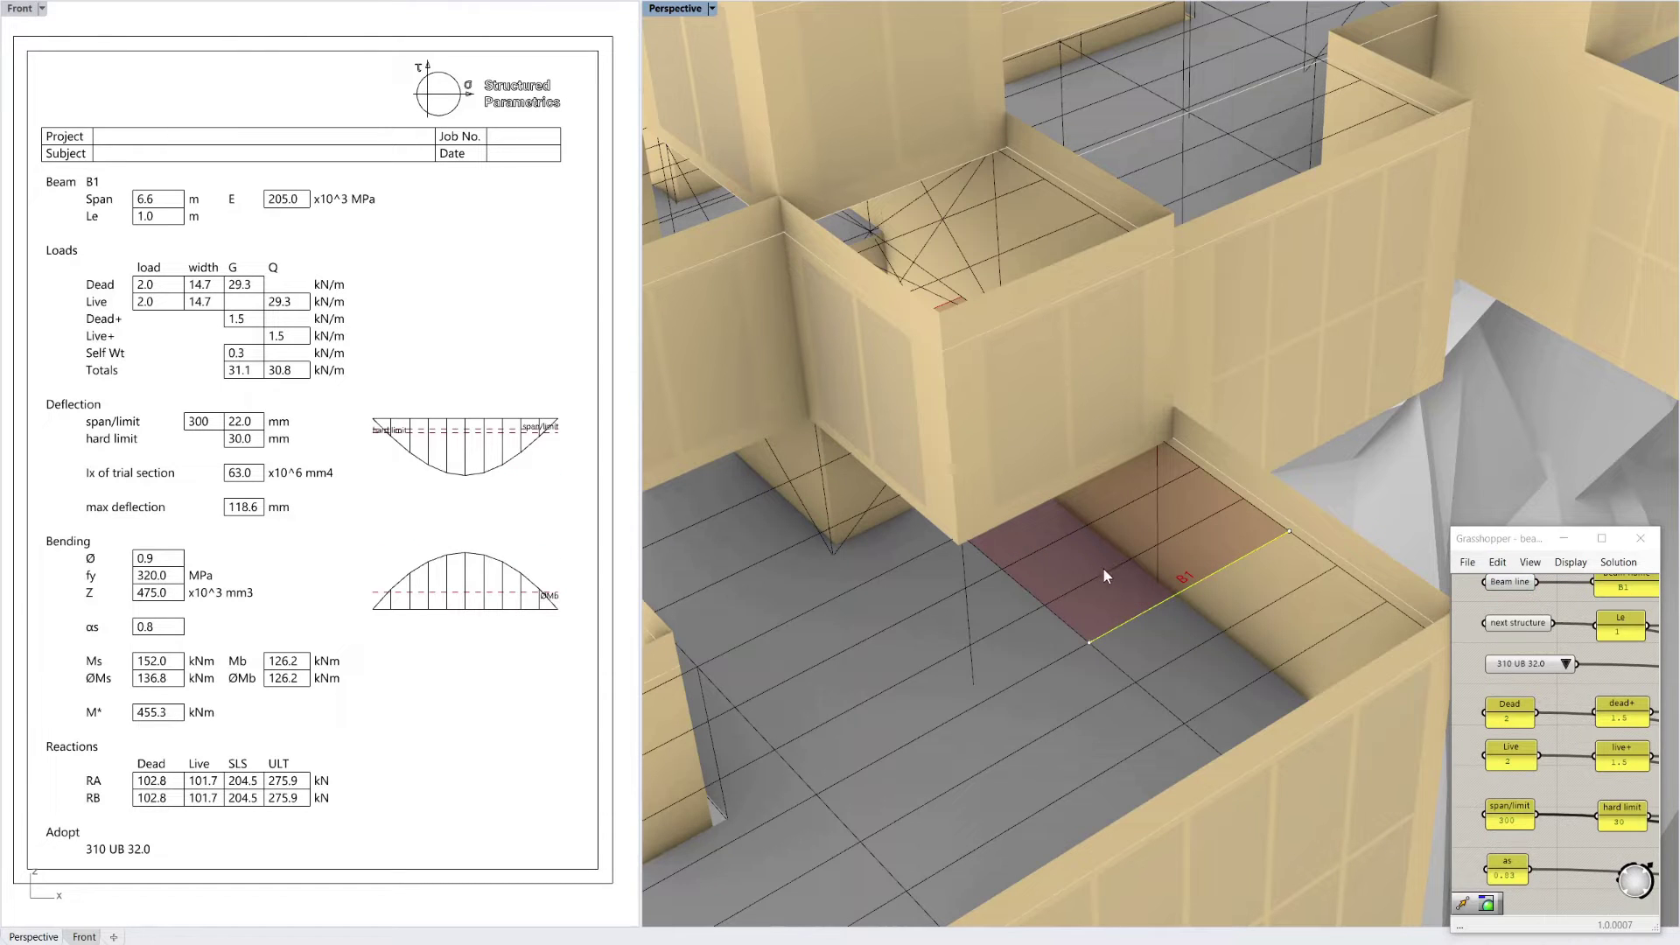
- Set the next structure curves to the two parallel joists on either side of beam B1
click(1094, 576)
shift+click(1166, 664)
right_click(1513, 628)
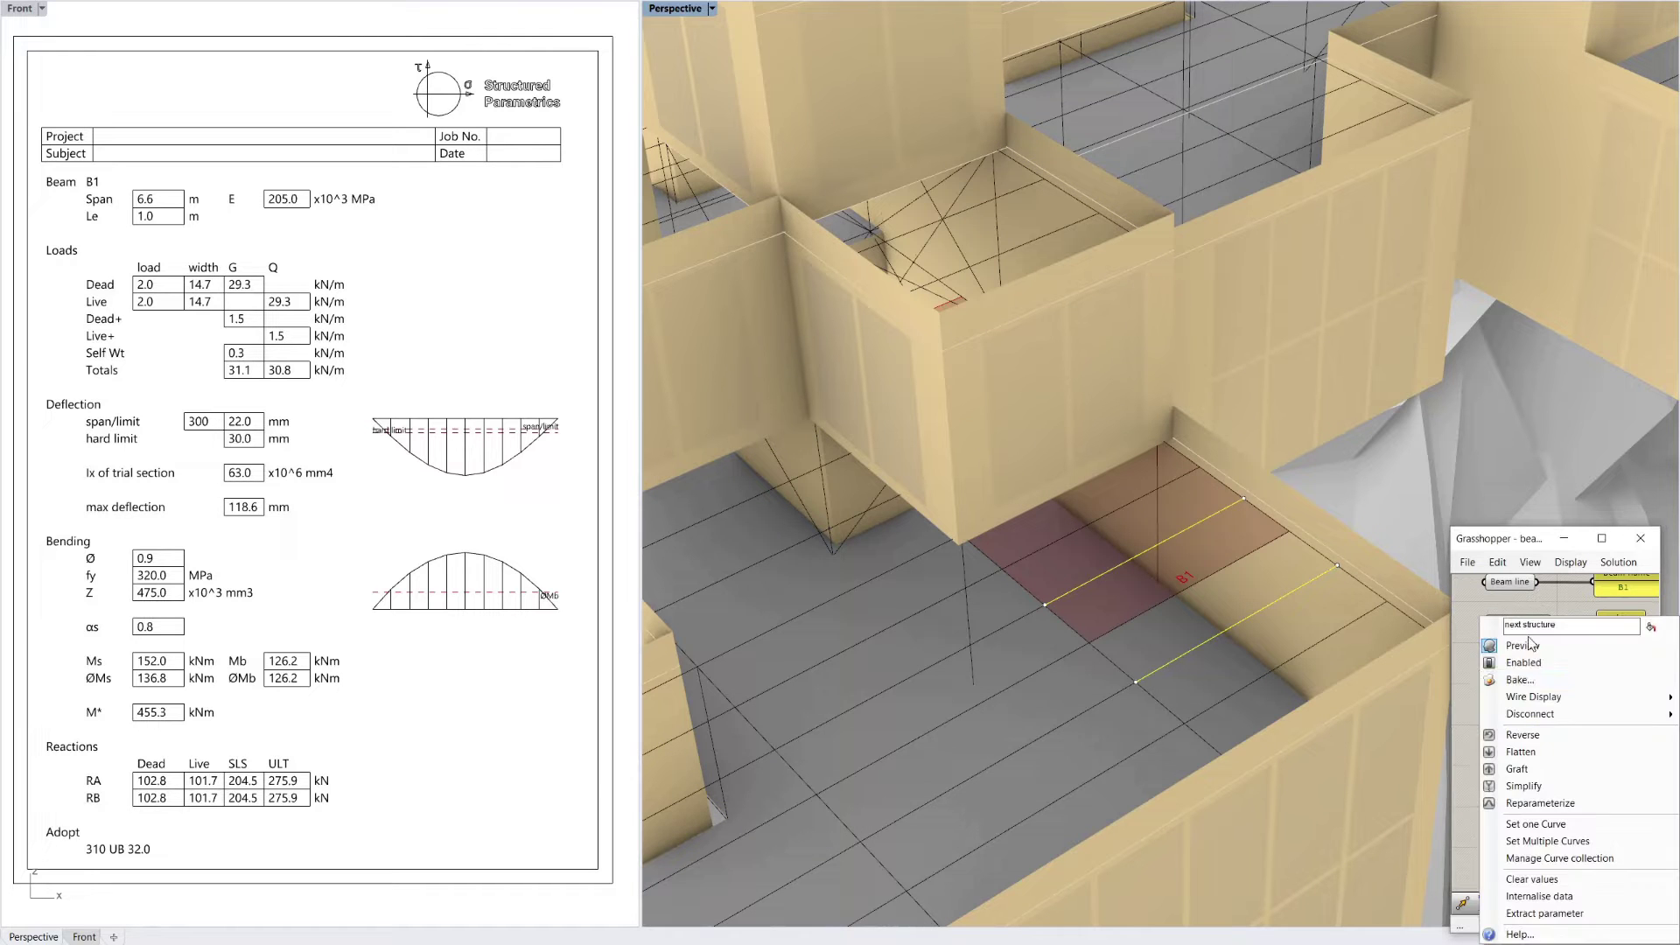
click(1547, 841)
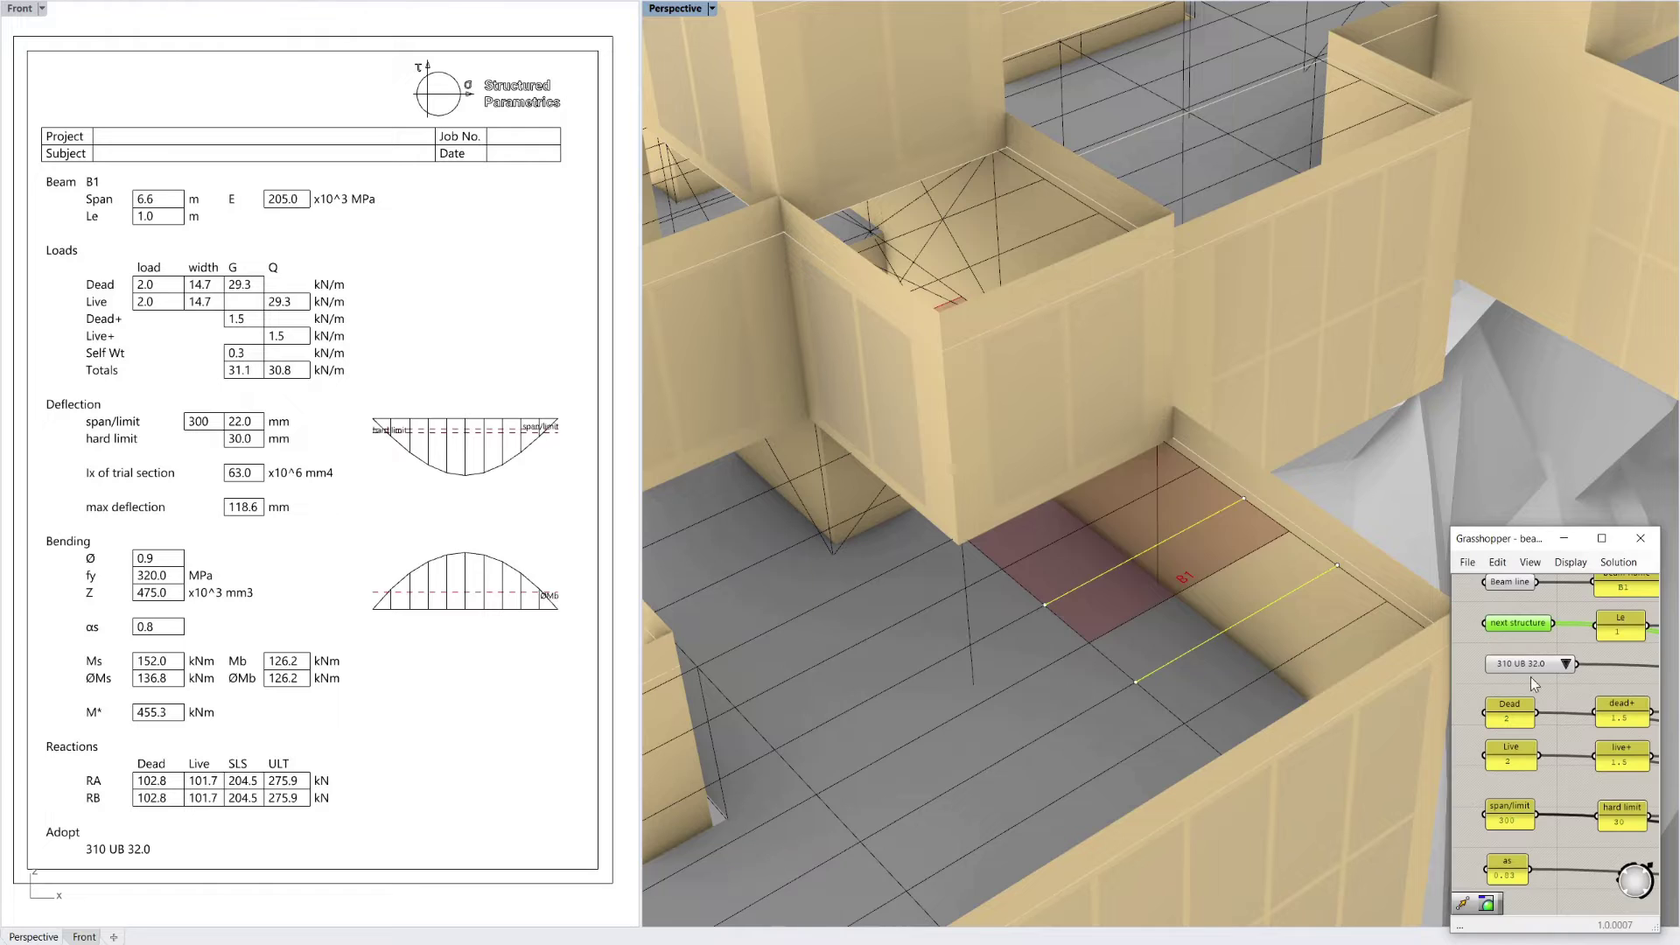
click(1424, 417)
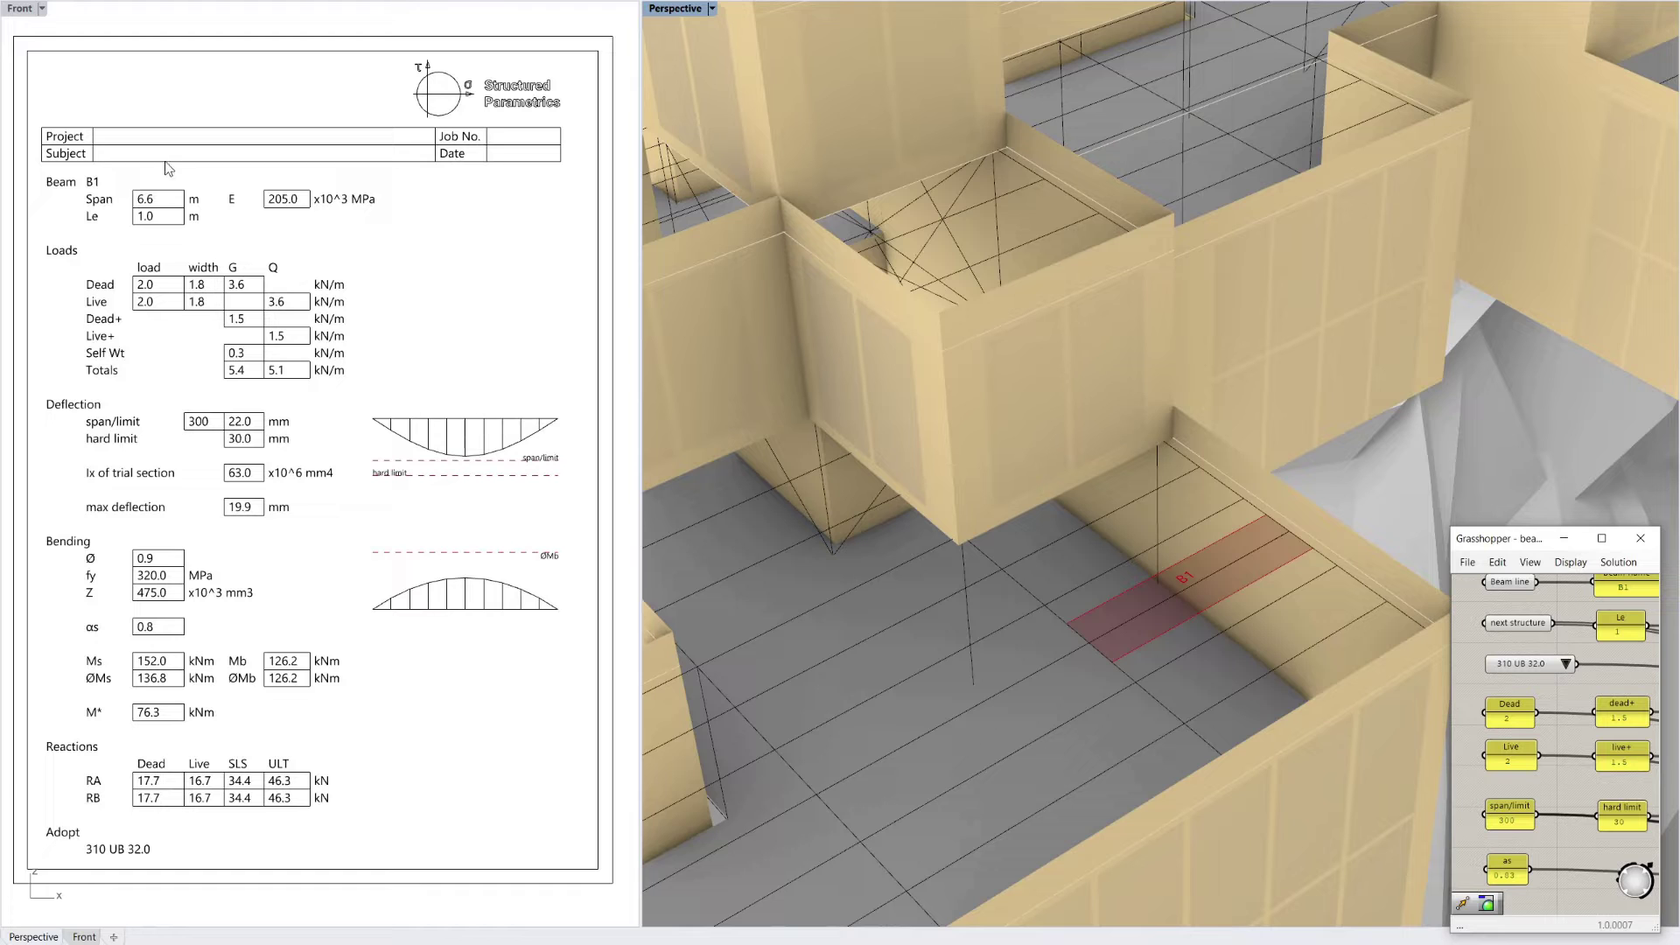
- Try the 200 UB 25.4 section for beam B1 and restore 310 UB 32.0, checking the deflection diagram
click(1564, 664)
click(1620, 594)
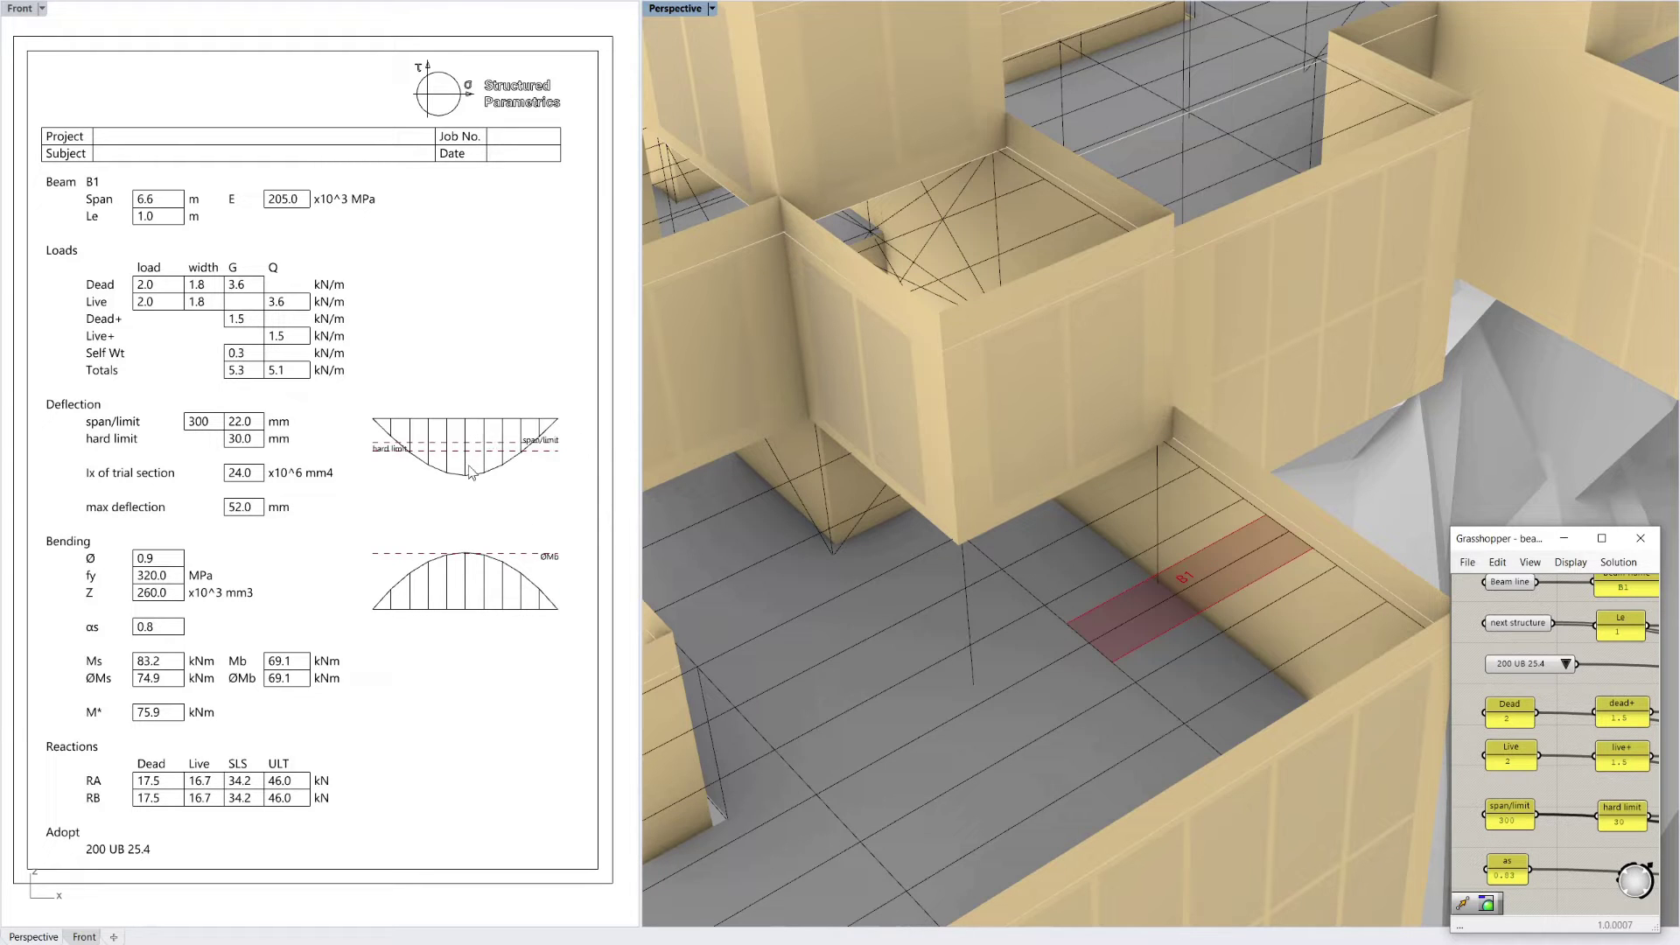
click(1564, 665)
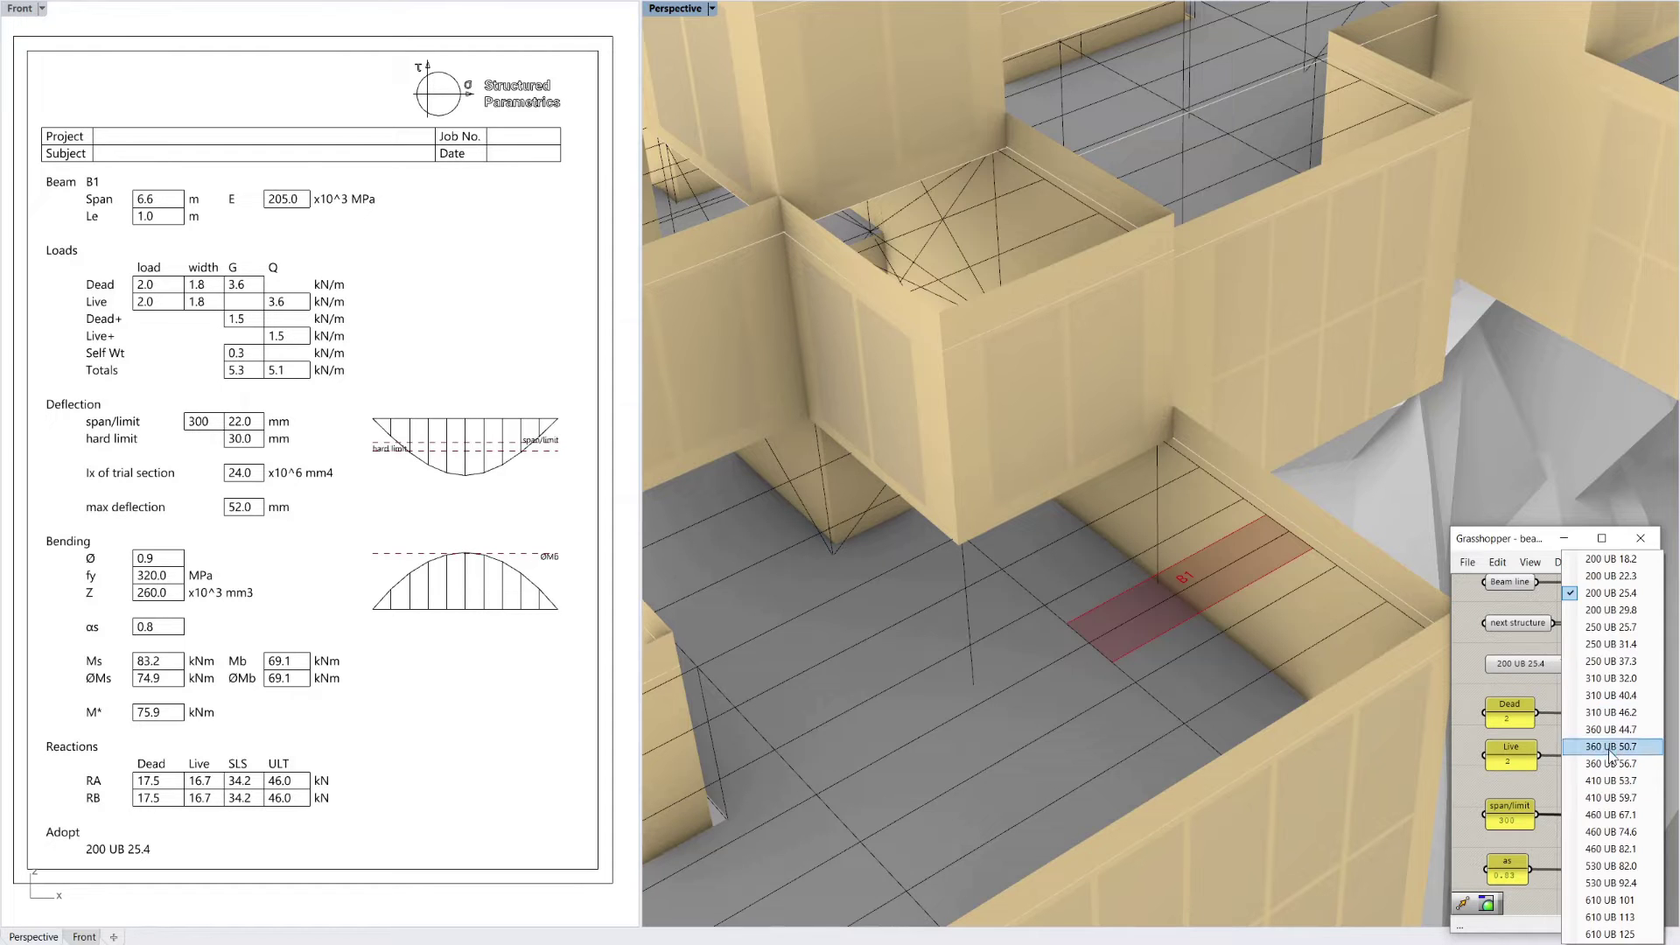
click(1617, 680)
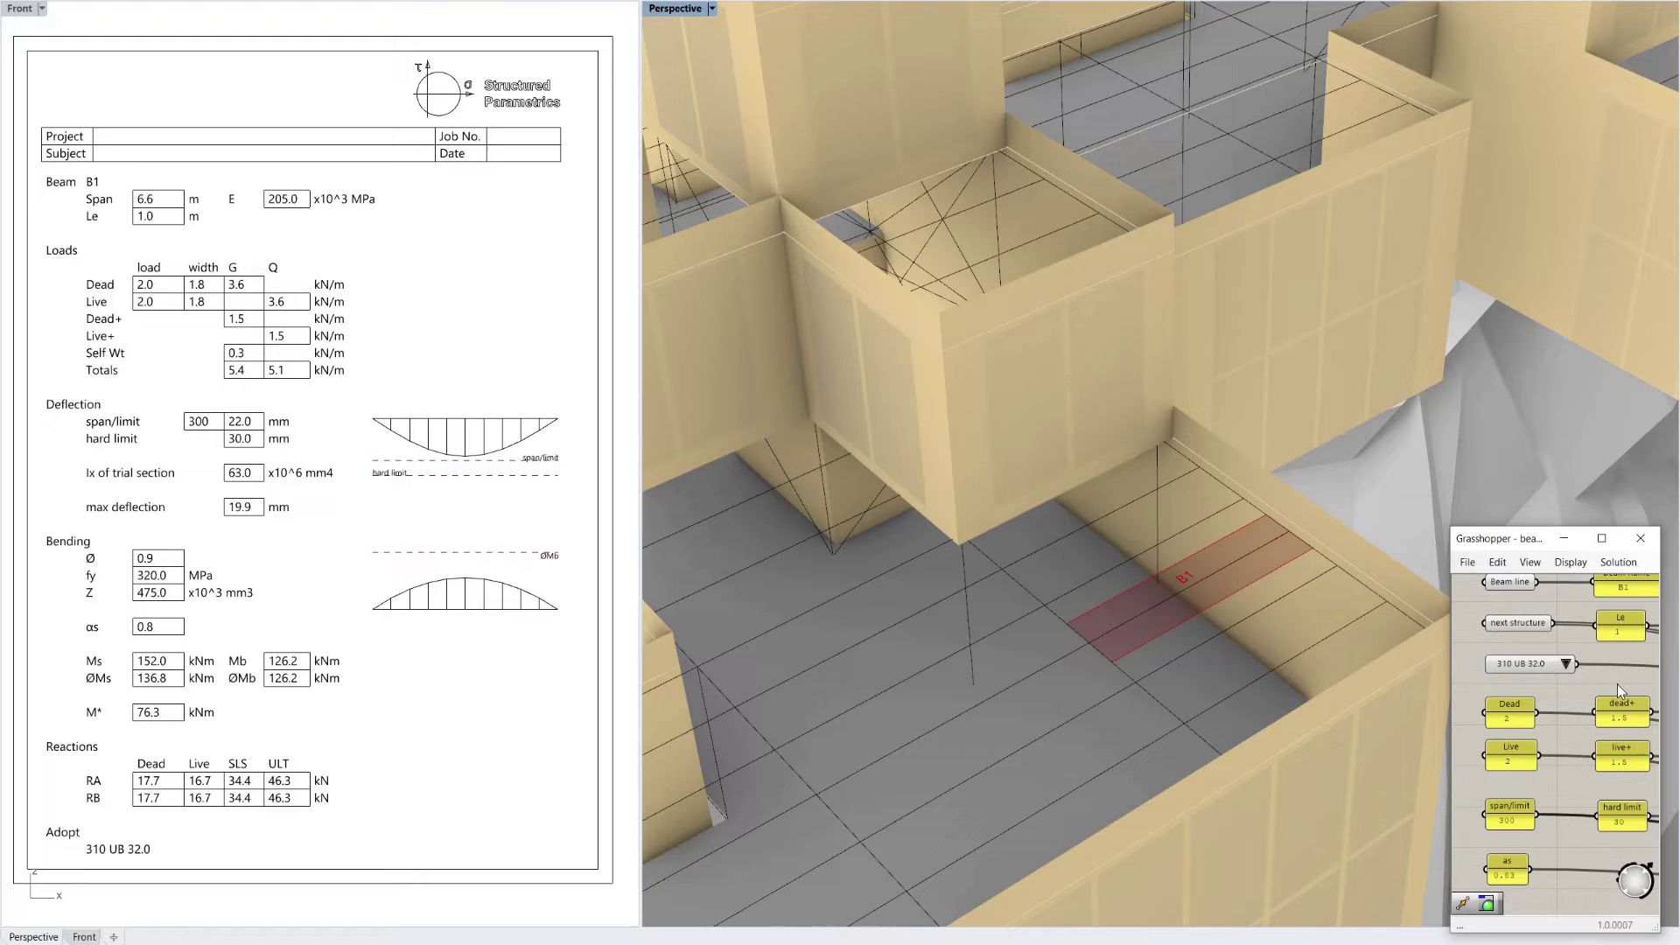
click(431, 440)
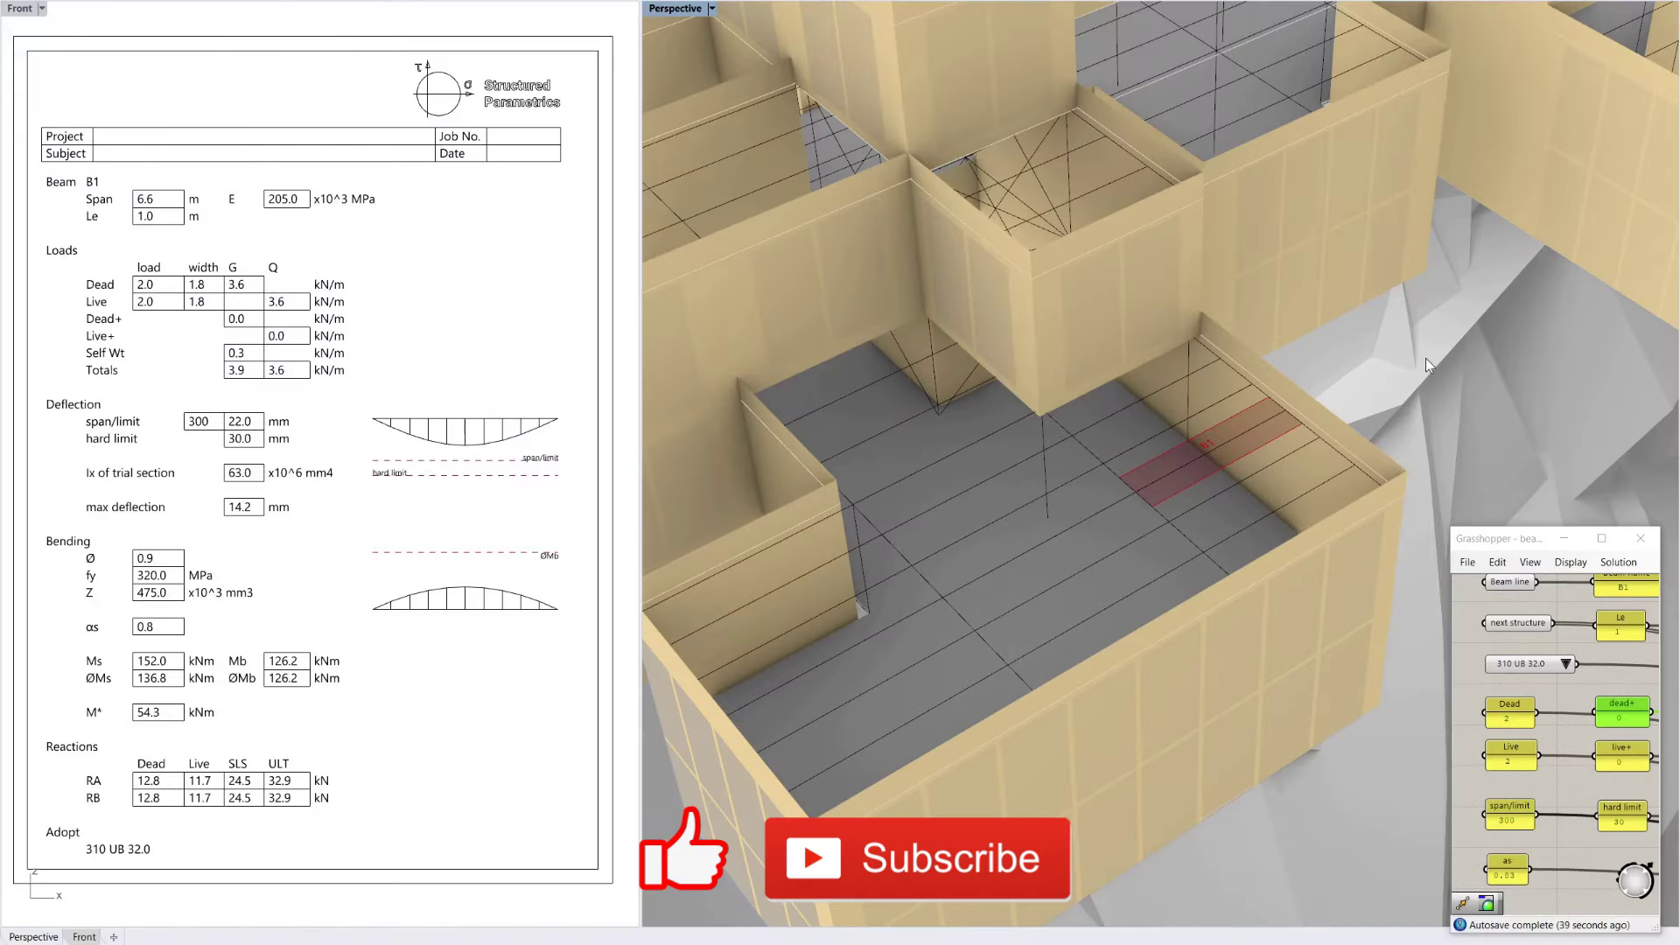
- Reassign the Beam line curve to the long bearer that supports the ends of the short joists
right_drag(1425, 358, 1443, 358)
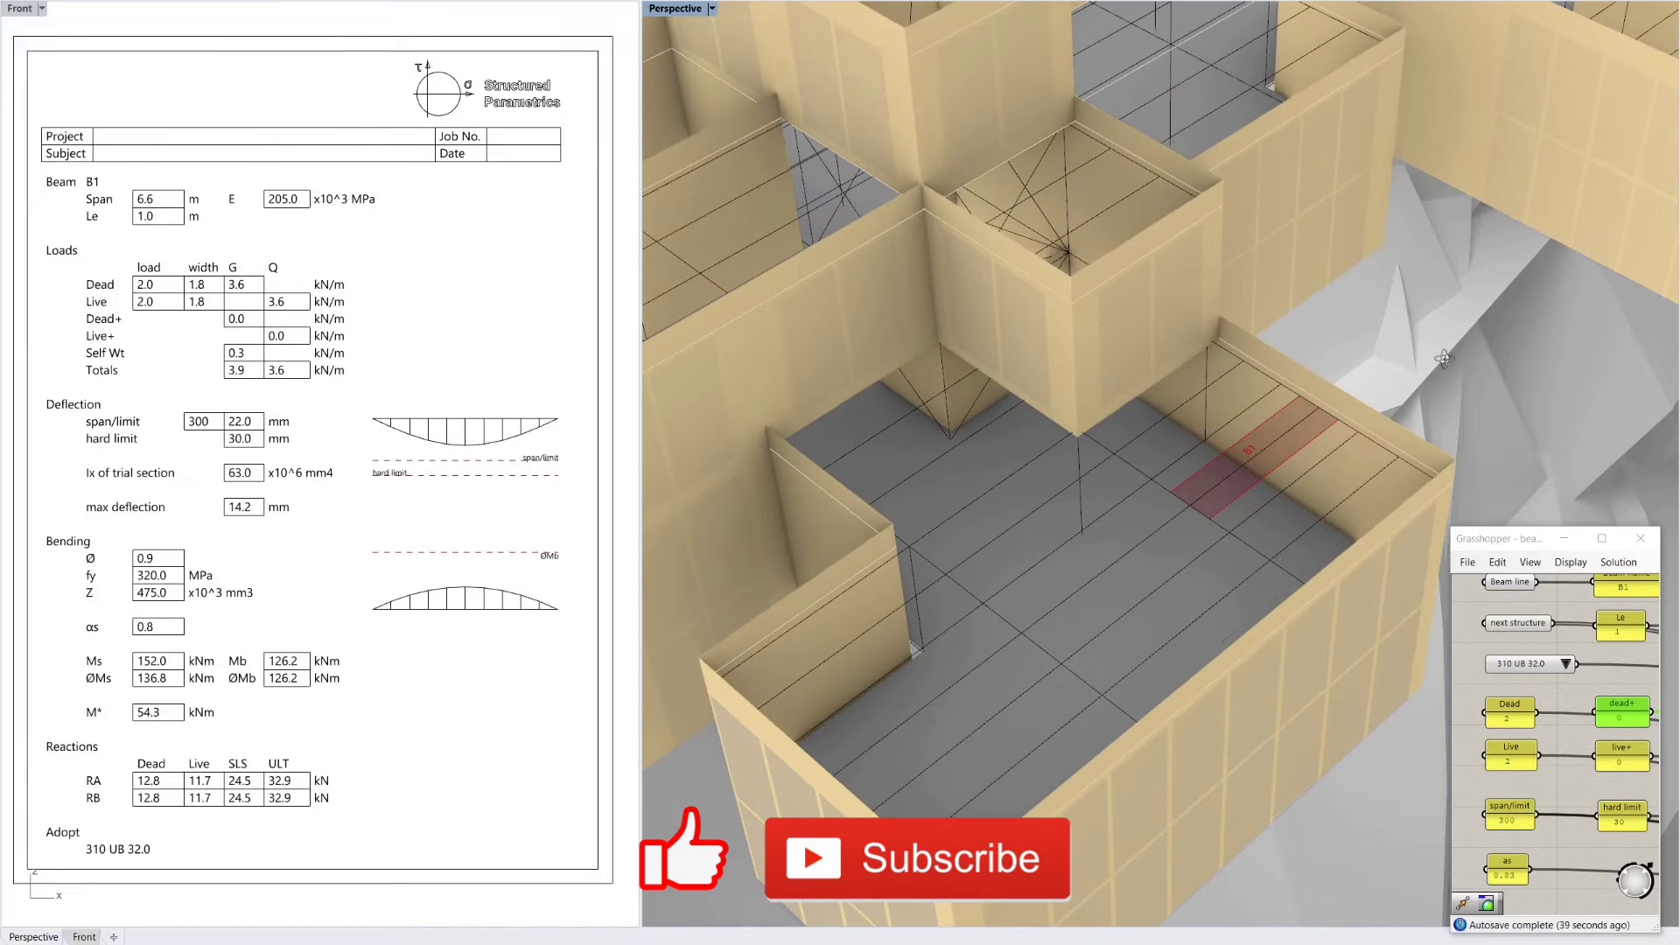
right_drag(1251, 560, 1300, 573)
scroll(1286, 559, up, 3)
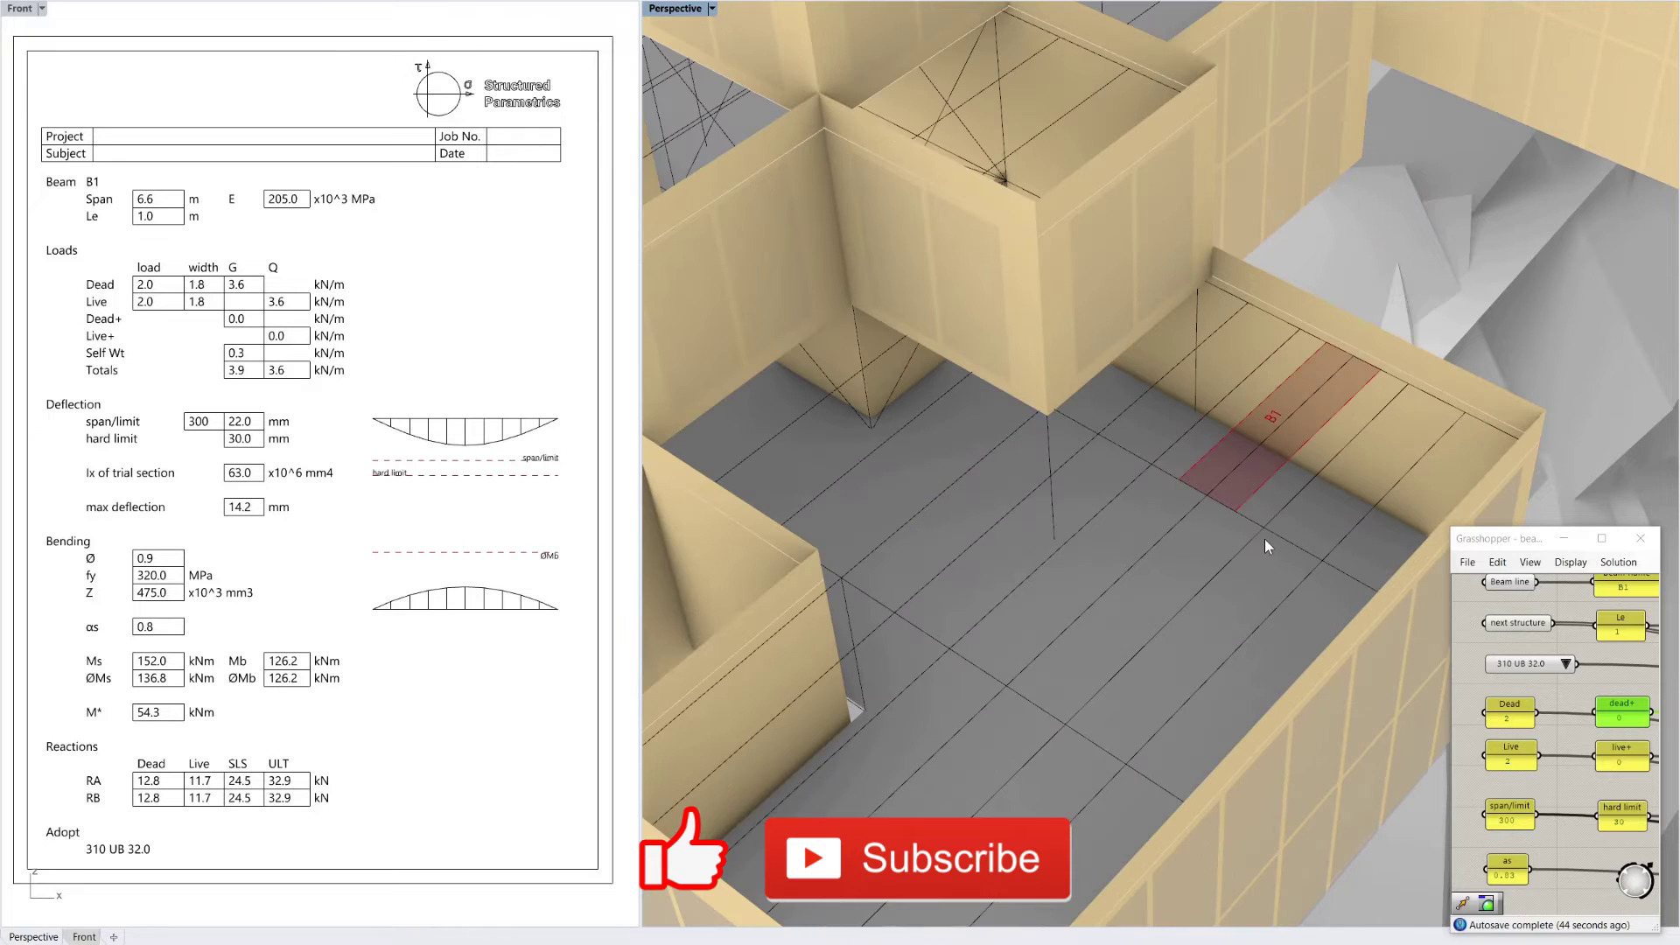
click(1276, 534)
right_drag(1185, 568, 1146, 565)
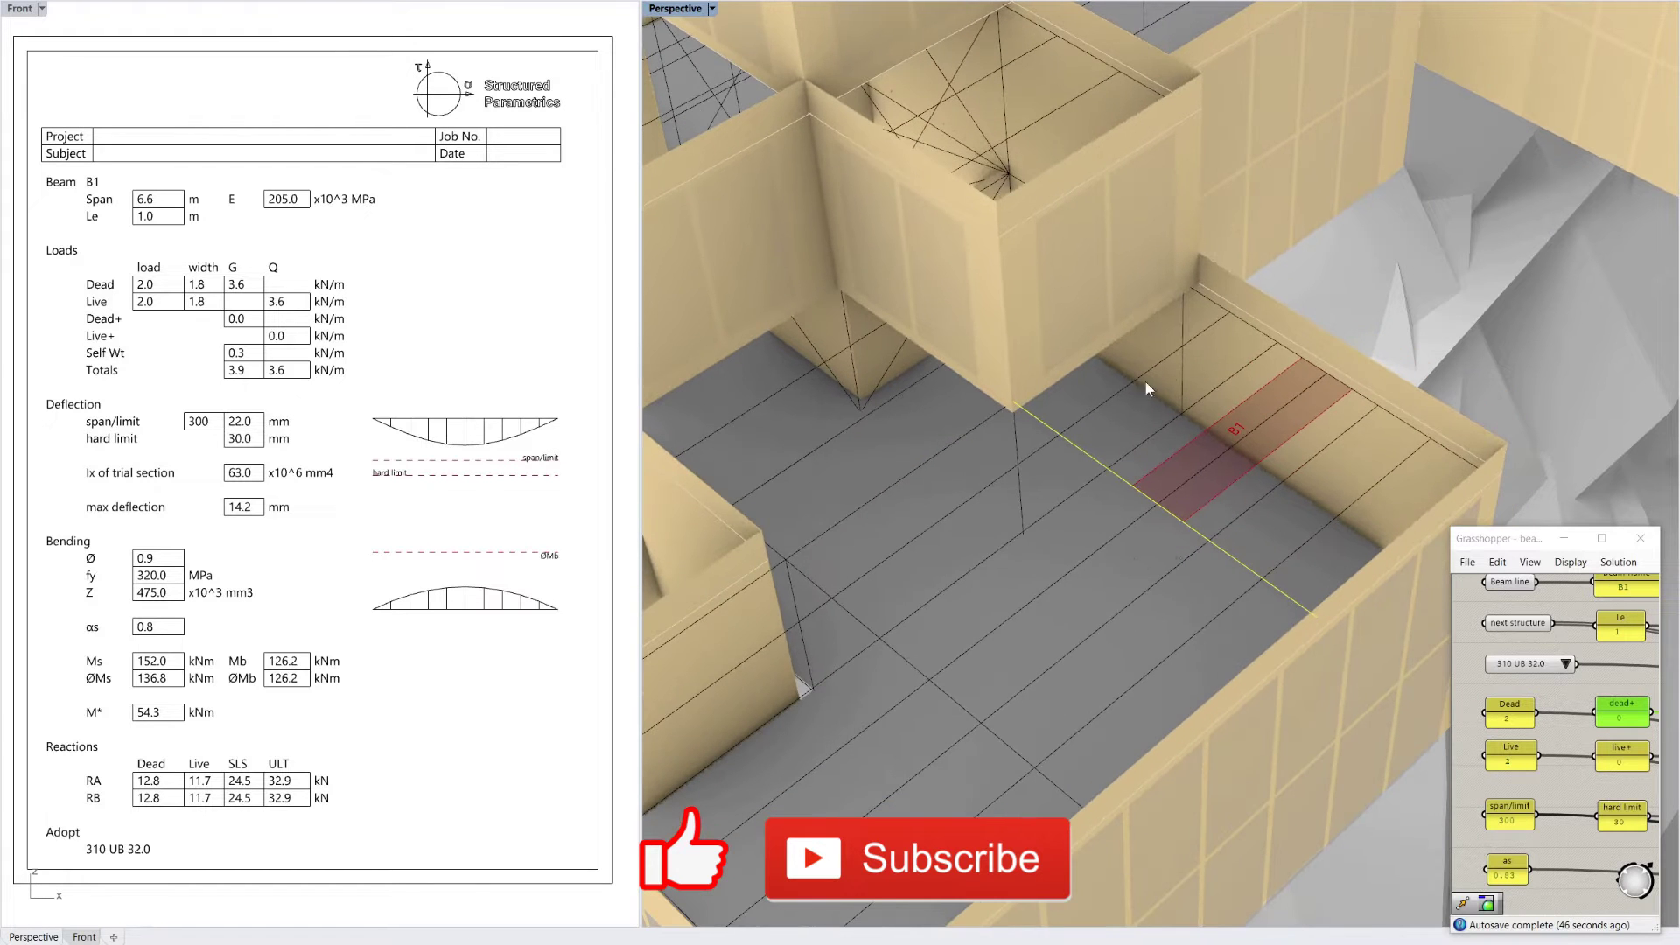
mouse_move(1243, 610)
right_down()
mouse_move(1223, 627)
mouse_move(1242, 622)
right_up()
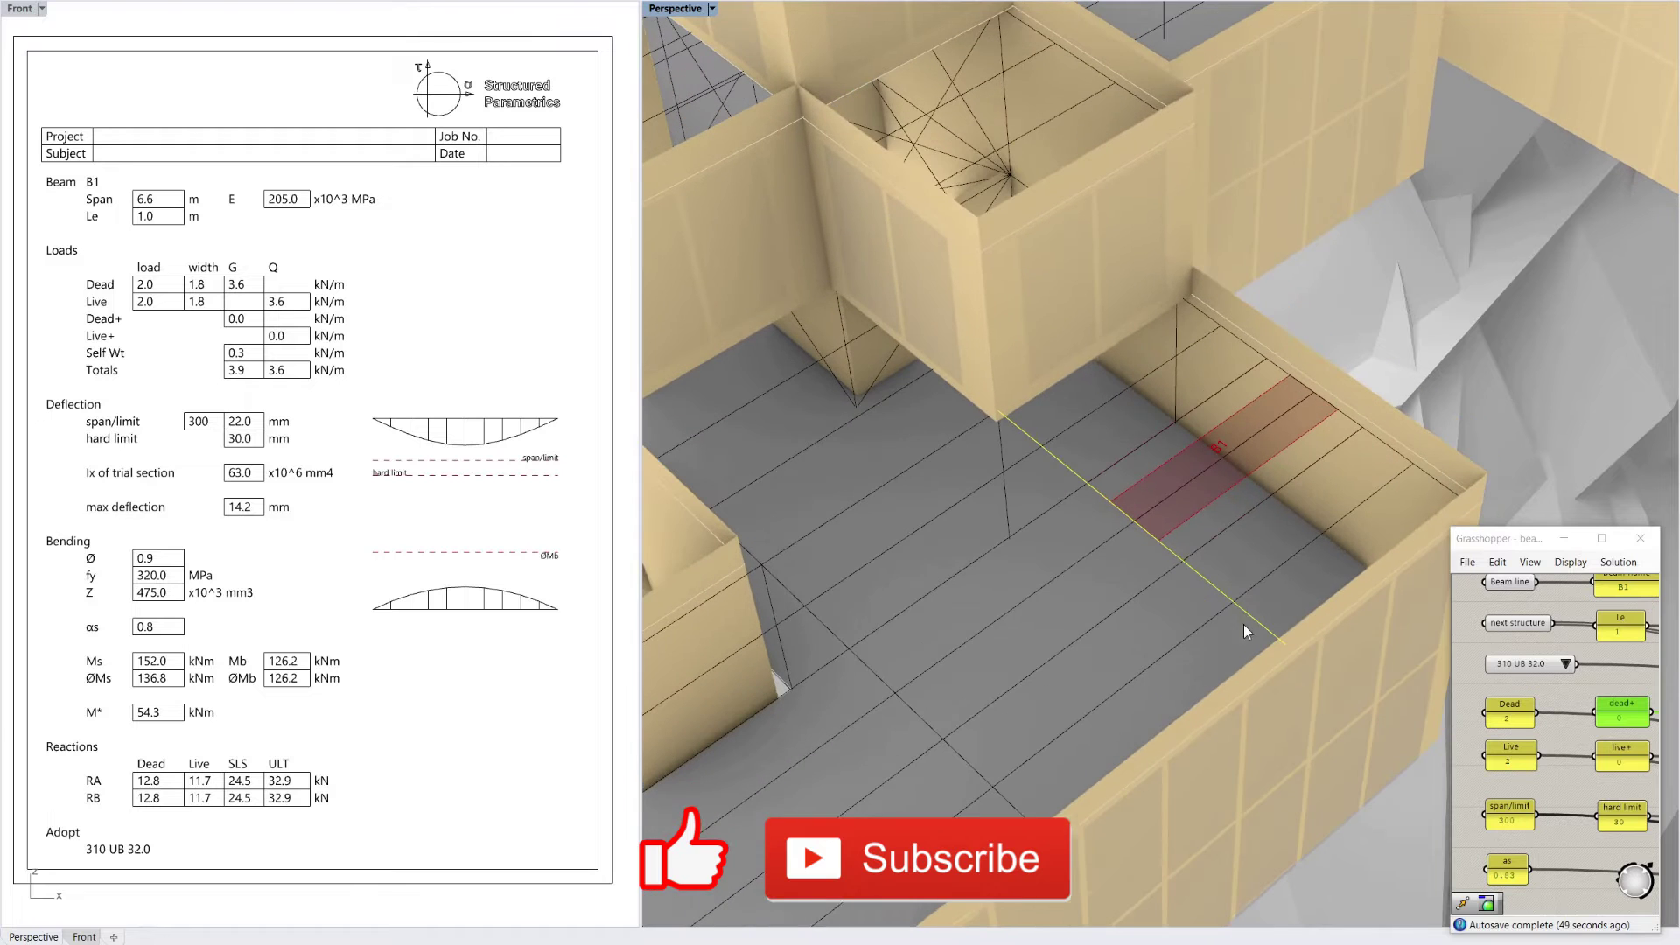
right_click(1514, 584)
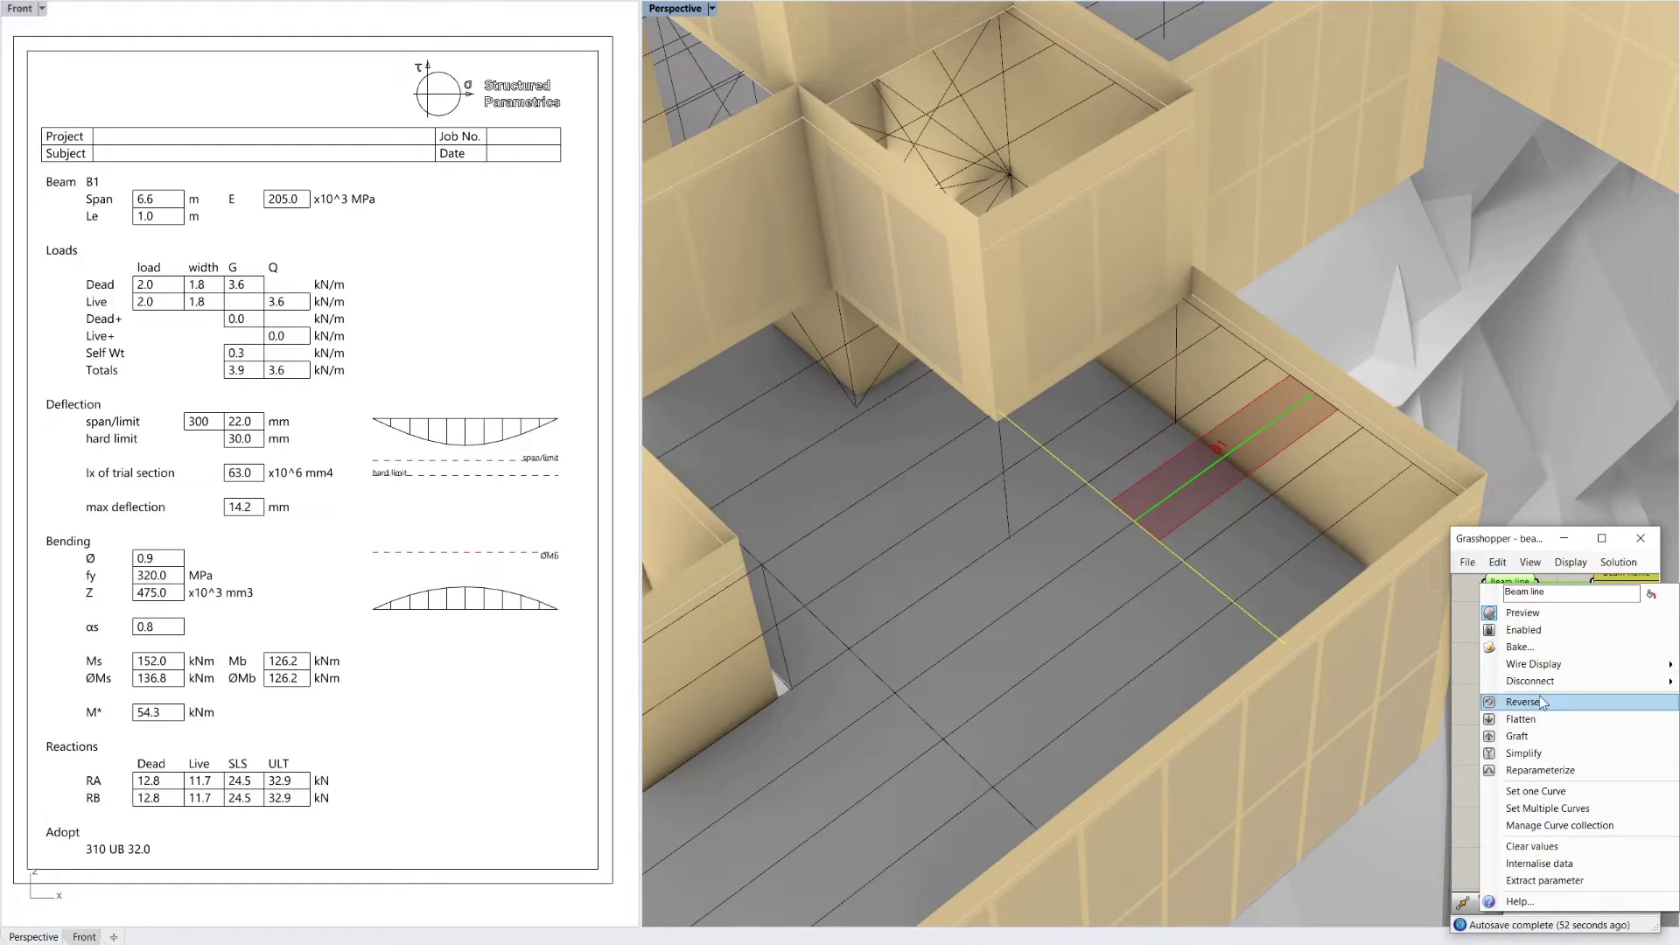
click(1536, 791)
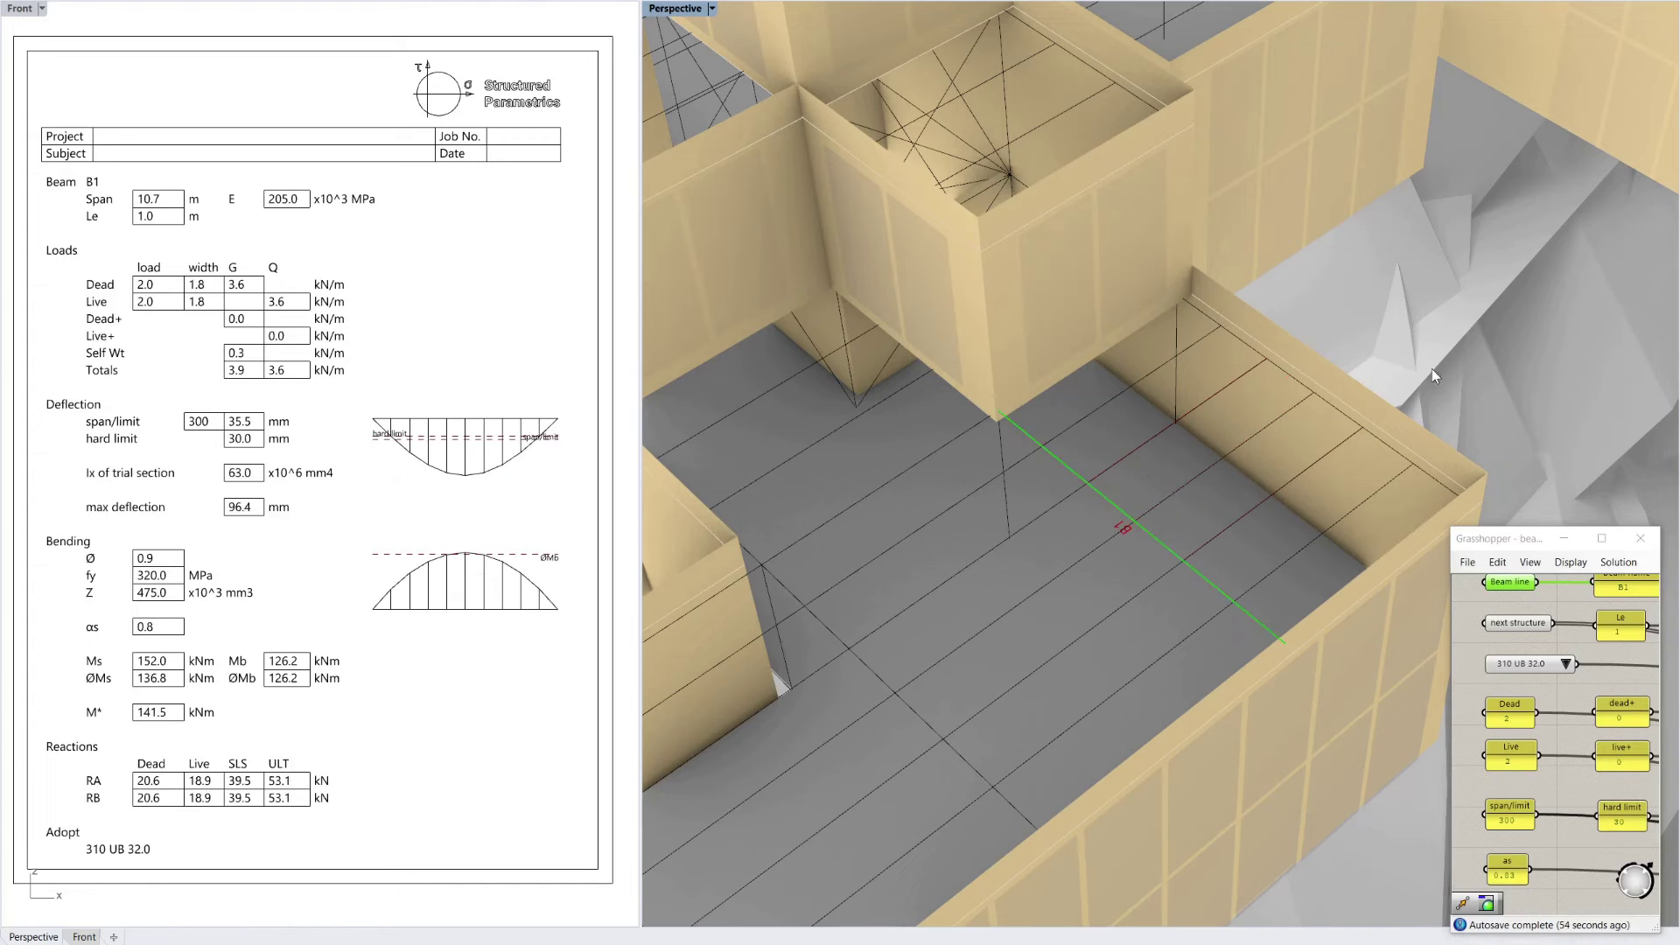
- Set the next structure curves to the outer wall line and the parallel bearer on the other side, and check the loaded area
click(1302, 385)
click(871, 671)
right_click(1524, 623)
click(1572, 842)
click(1498, 382)
right_drag(1215, 523, 1058, 572)
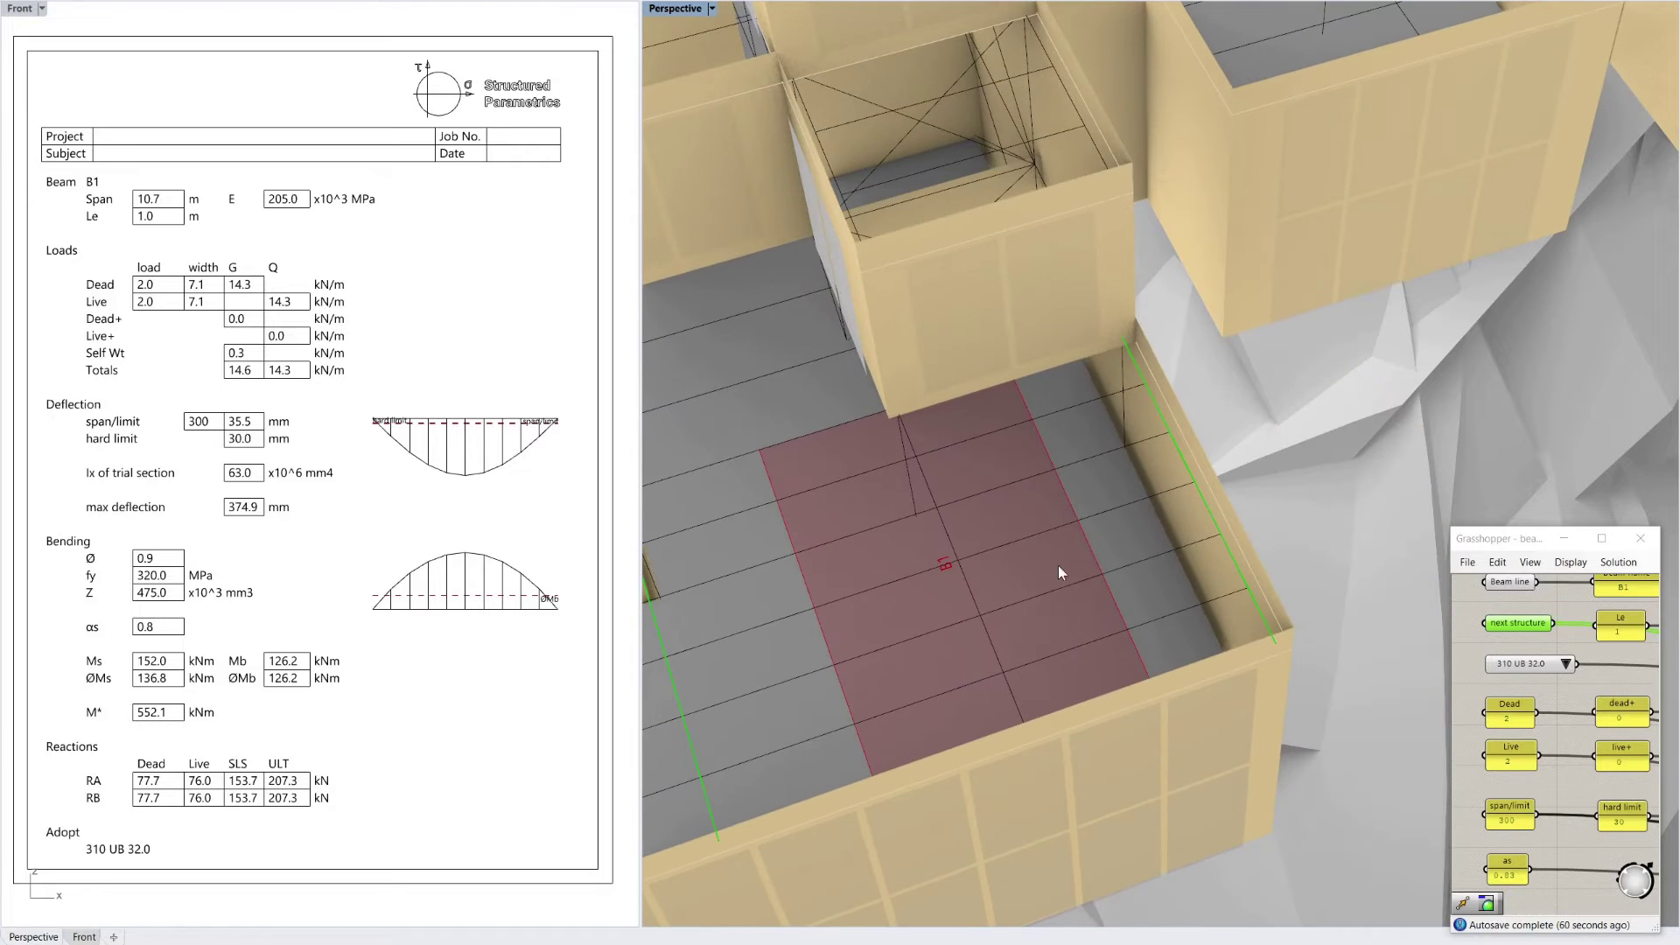
right_drag(907, 653, 935, 621)
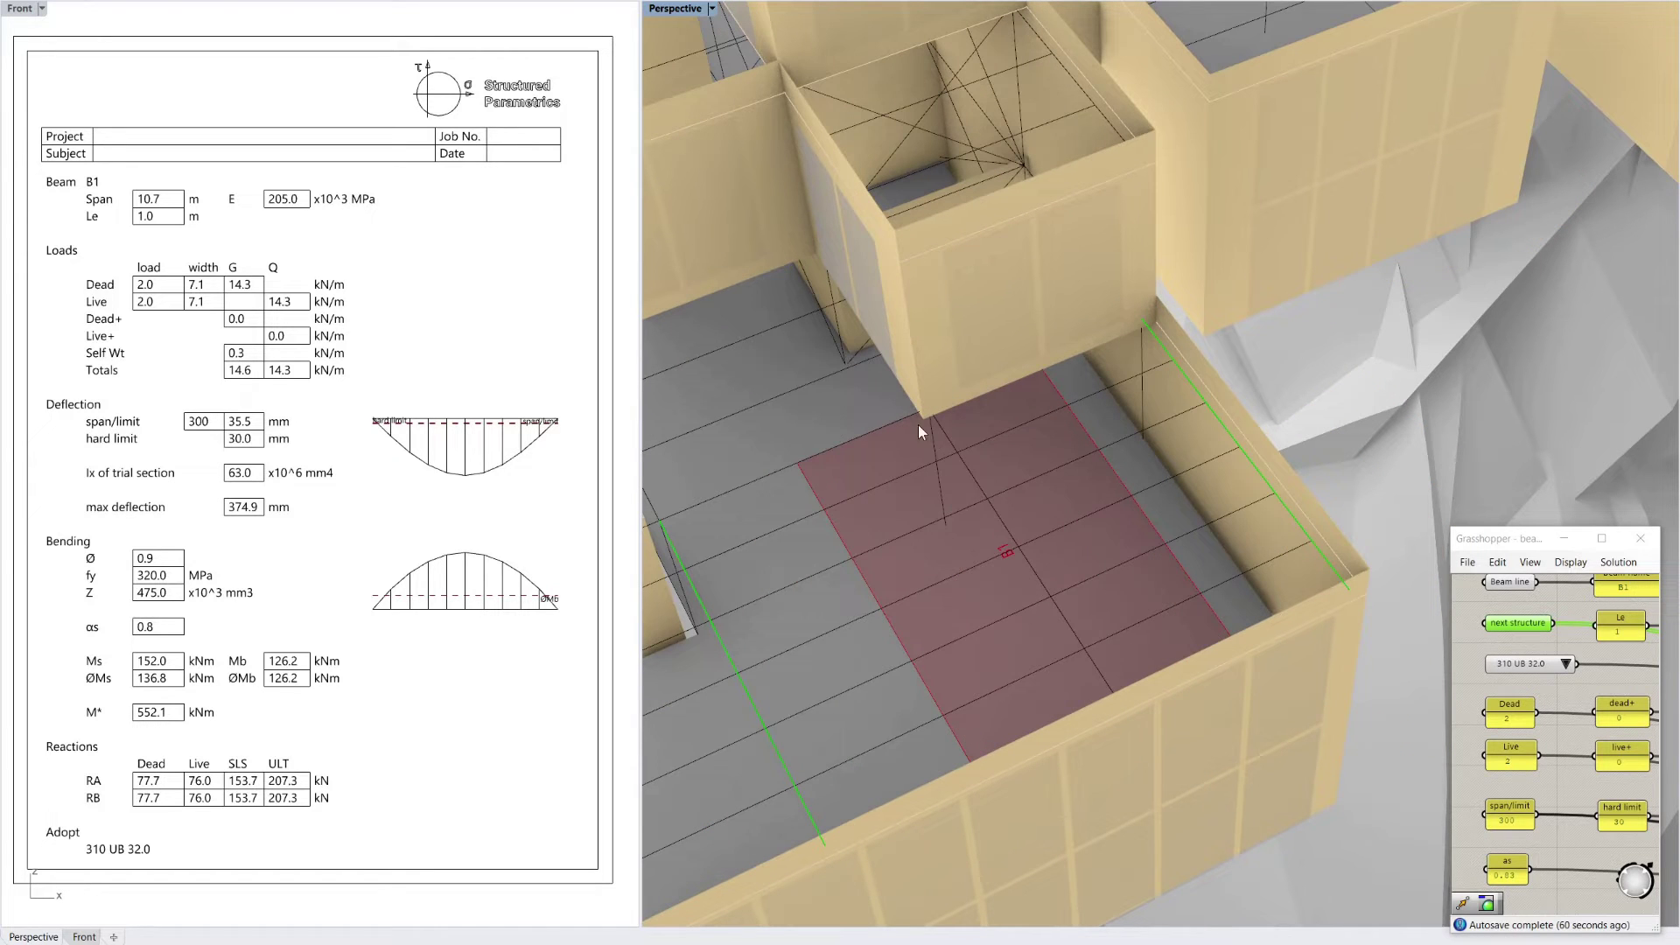
right_drag(1036, 589, 1020, 587)
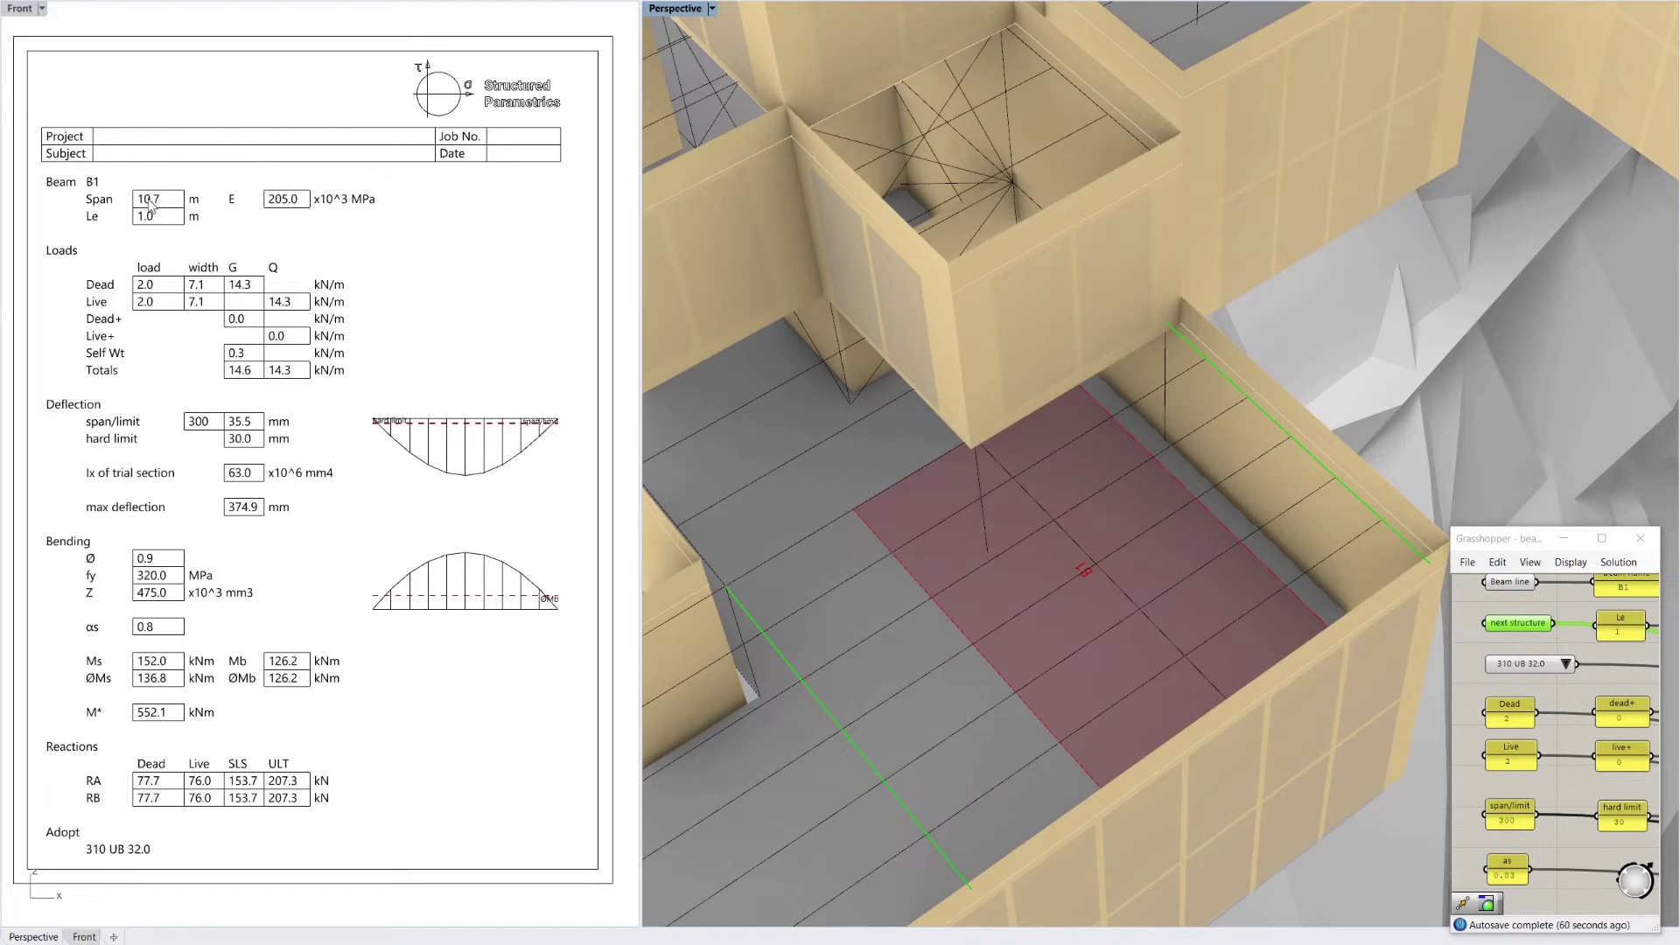
right_drag(1348, 417, 1539, 374)
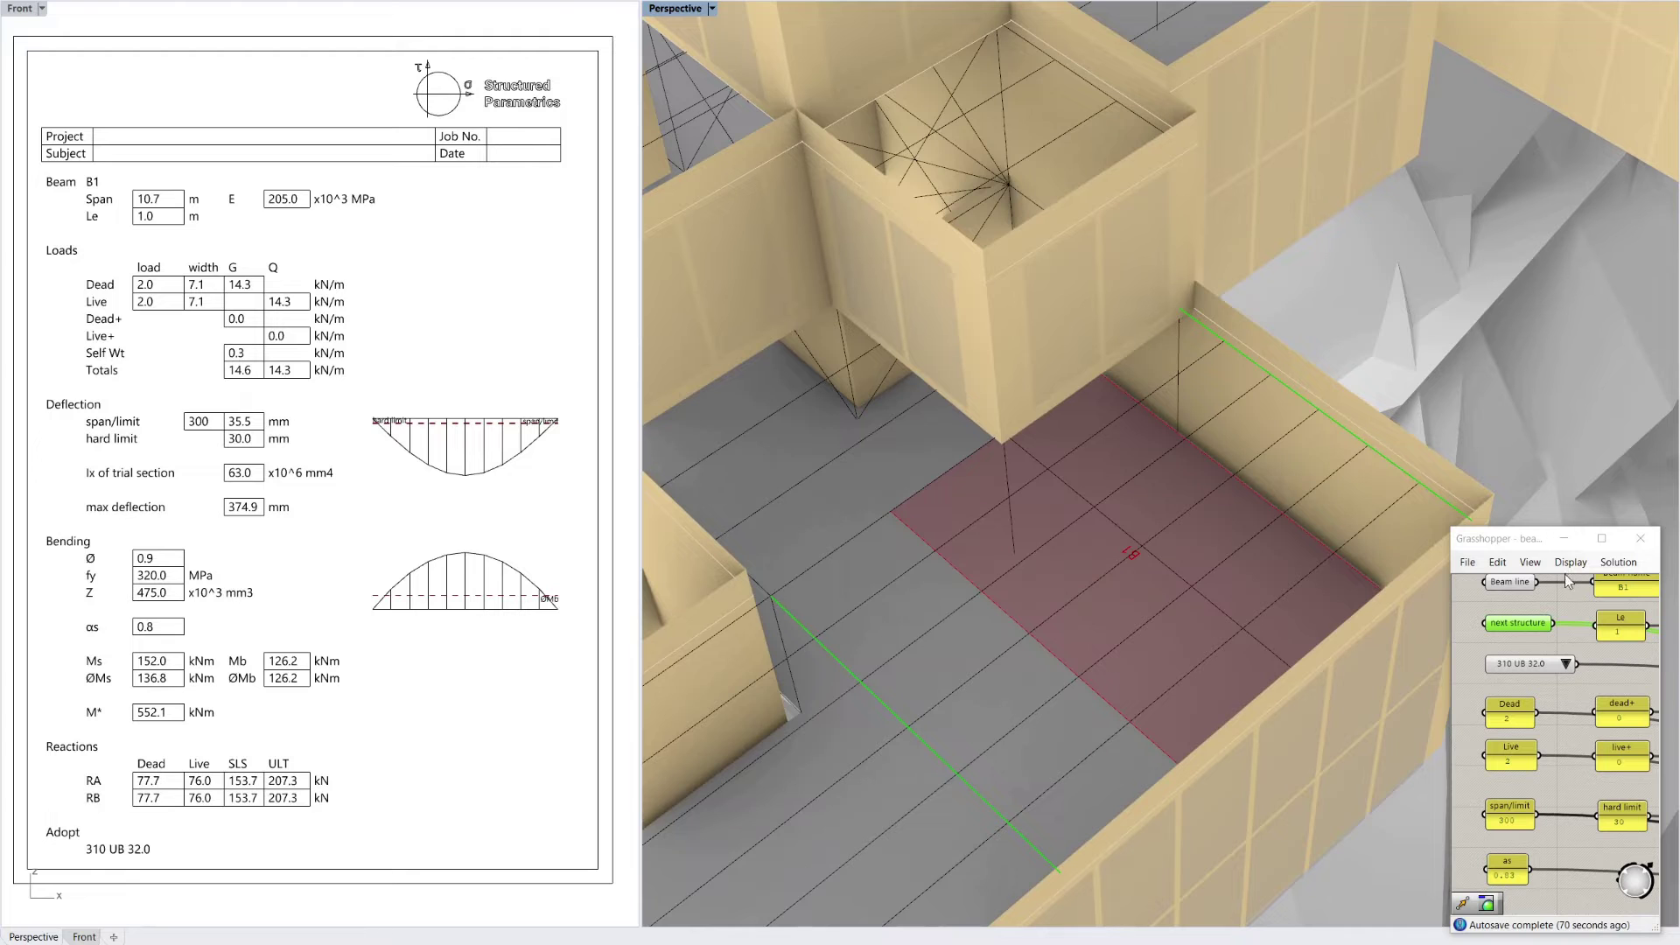
click(1575, 648)
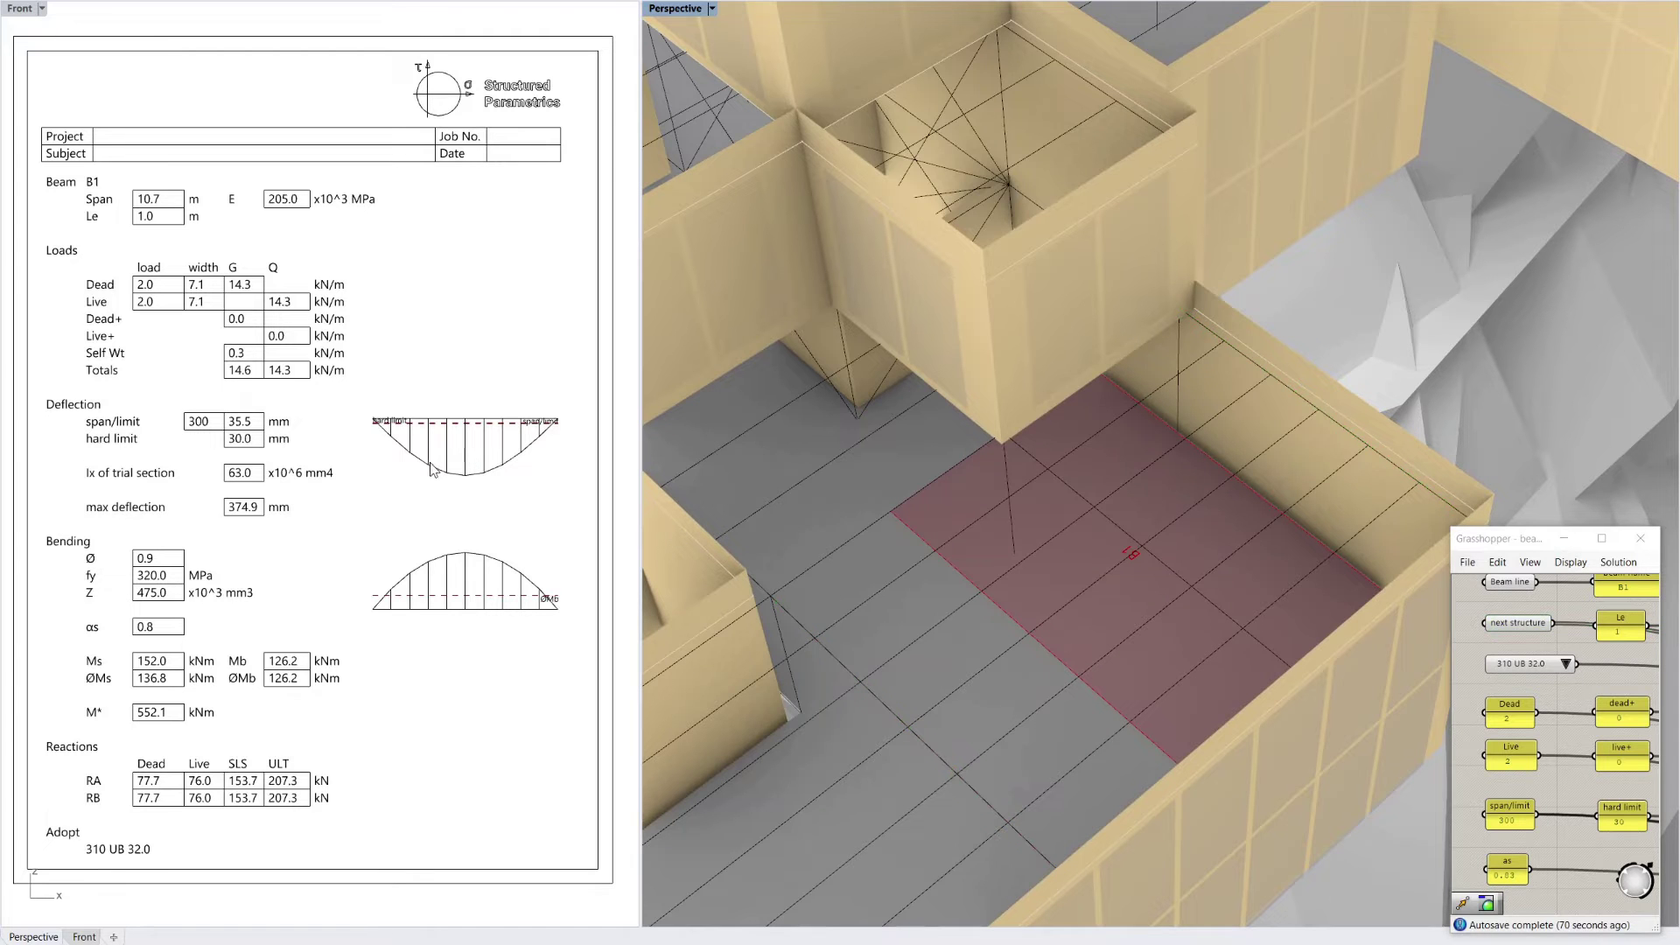
- Increase the section of beam B1 through 530 UB 92.4 and 610 UB 101 to 610 UB 113
mouse_move(1168, 530)
right_down()
mouse_move(1206, 522)
mouse_move(1184, 511)
right_up()
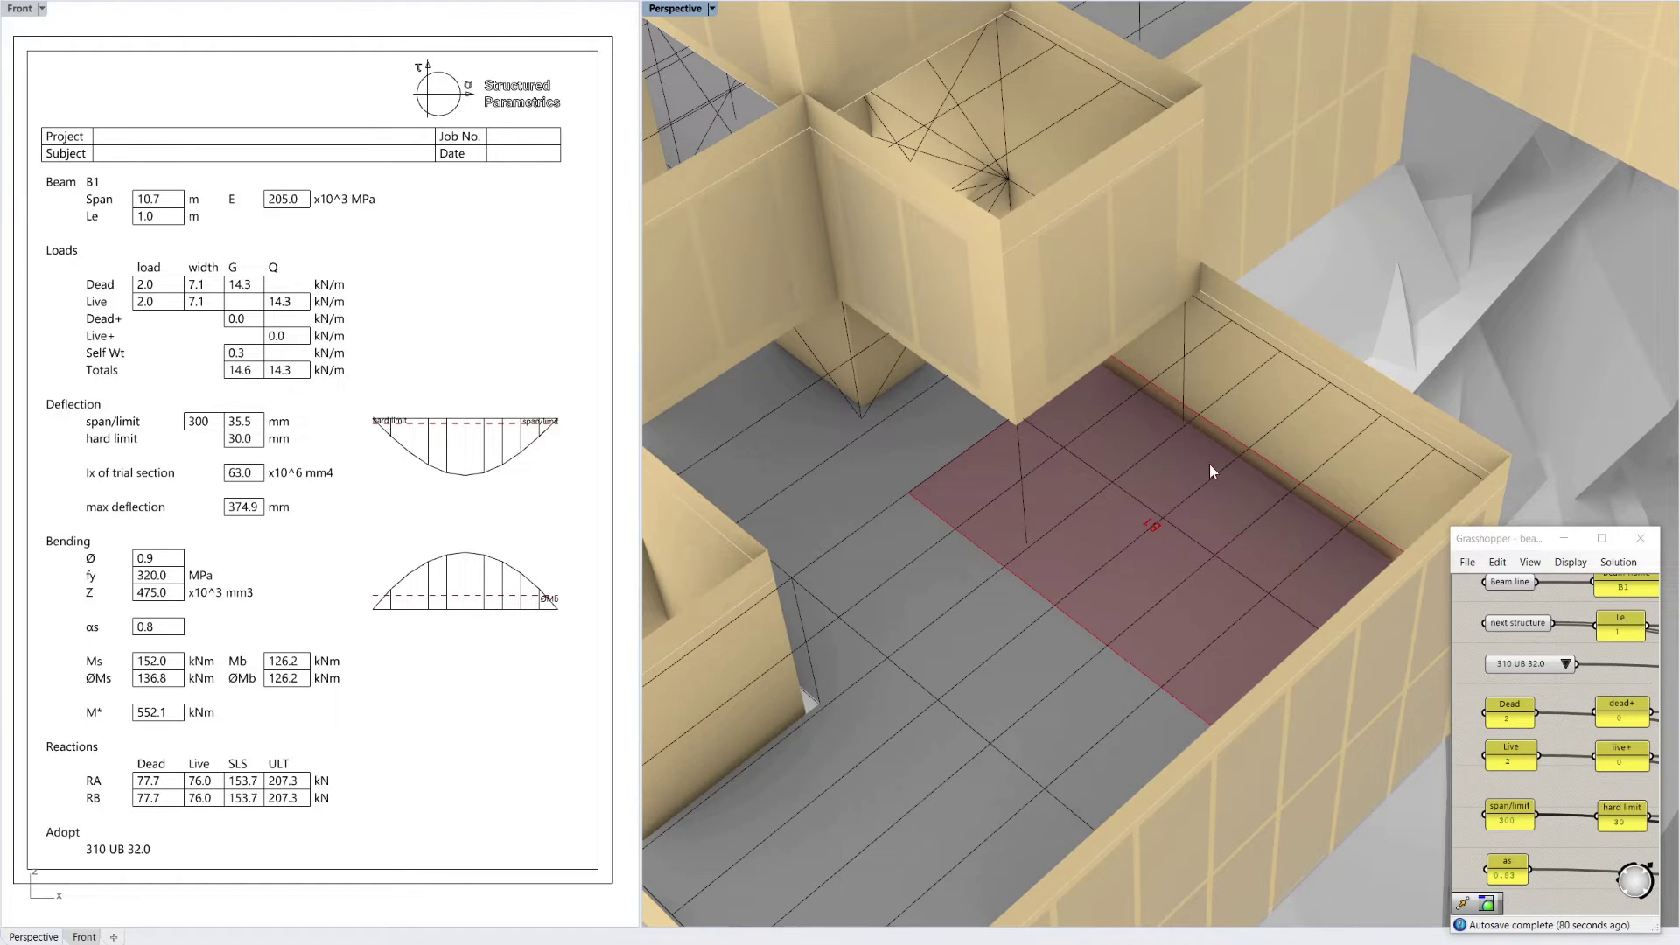
click(1564, 665)
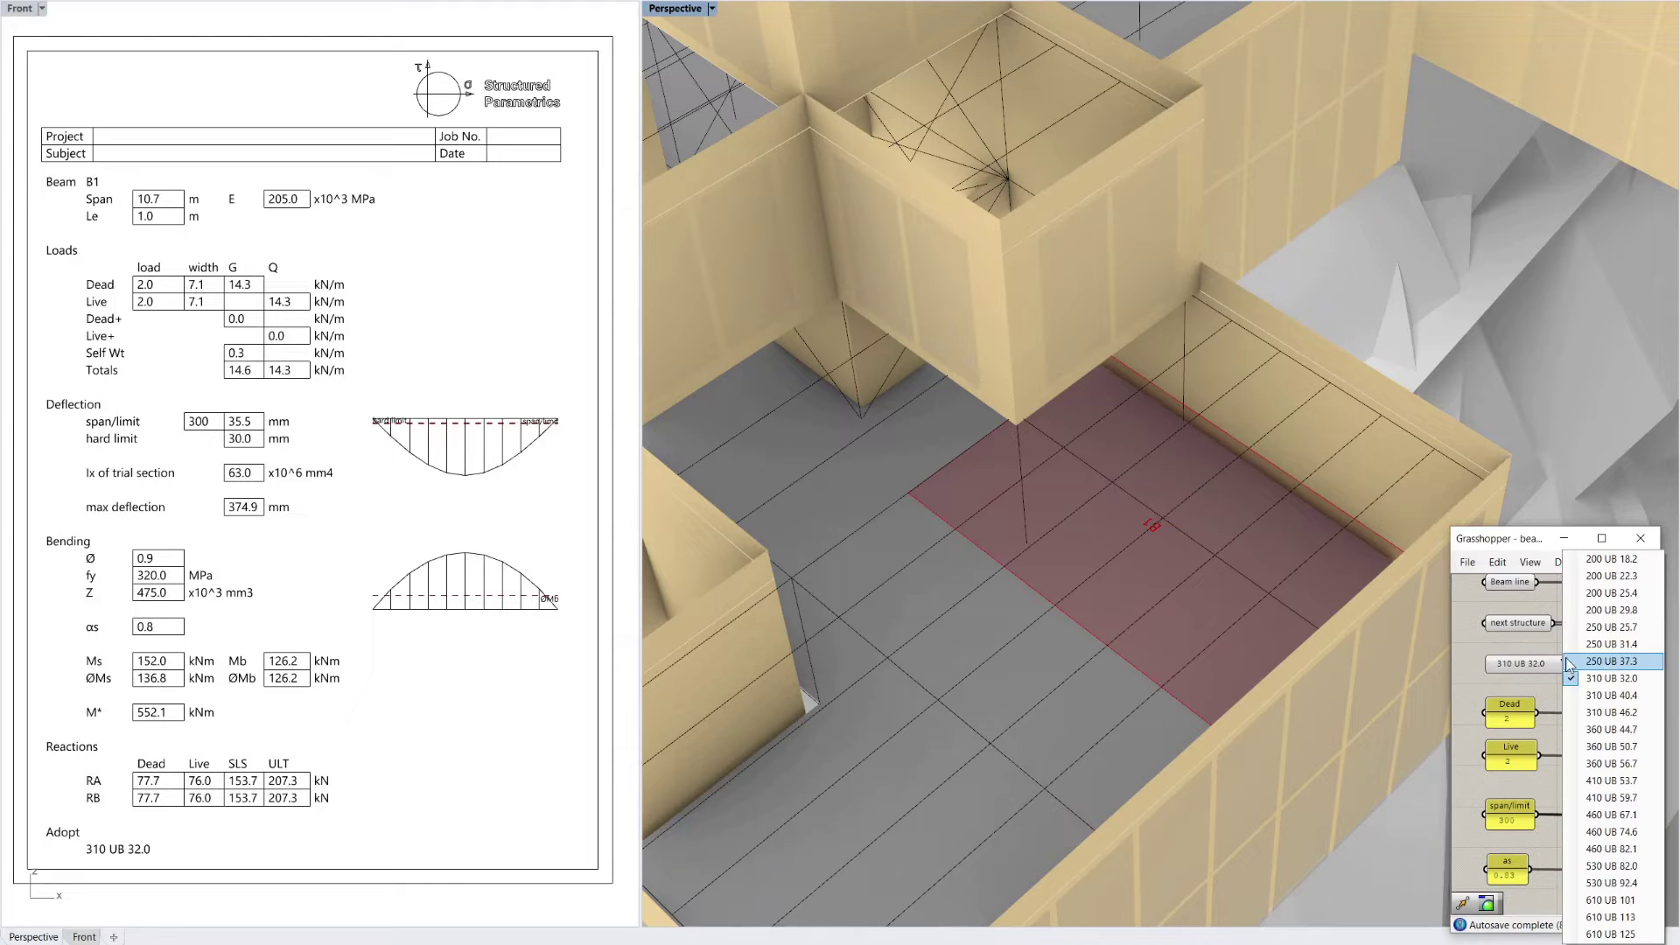
click(1629, 884)
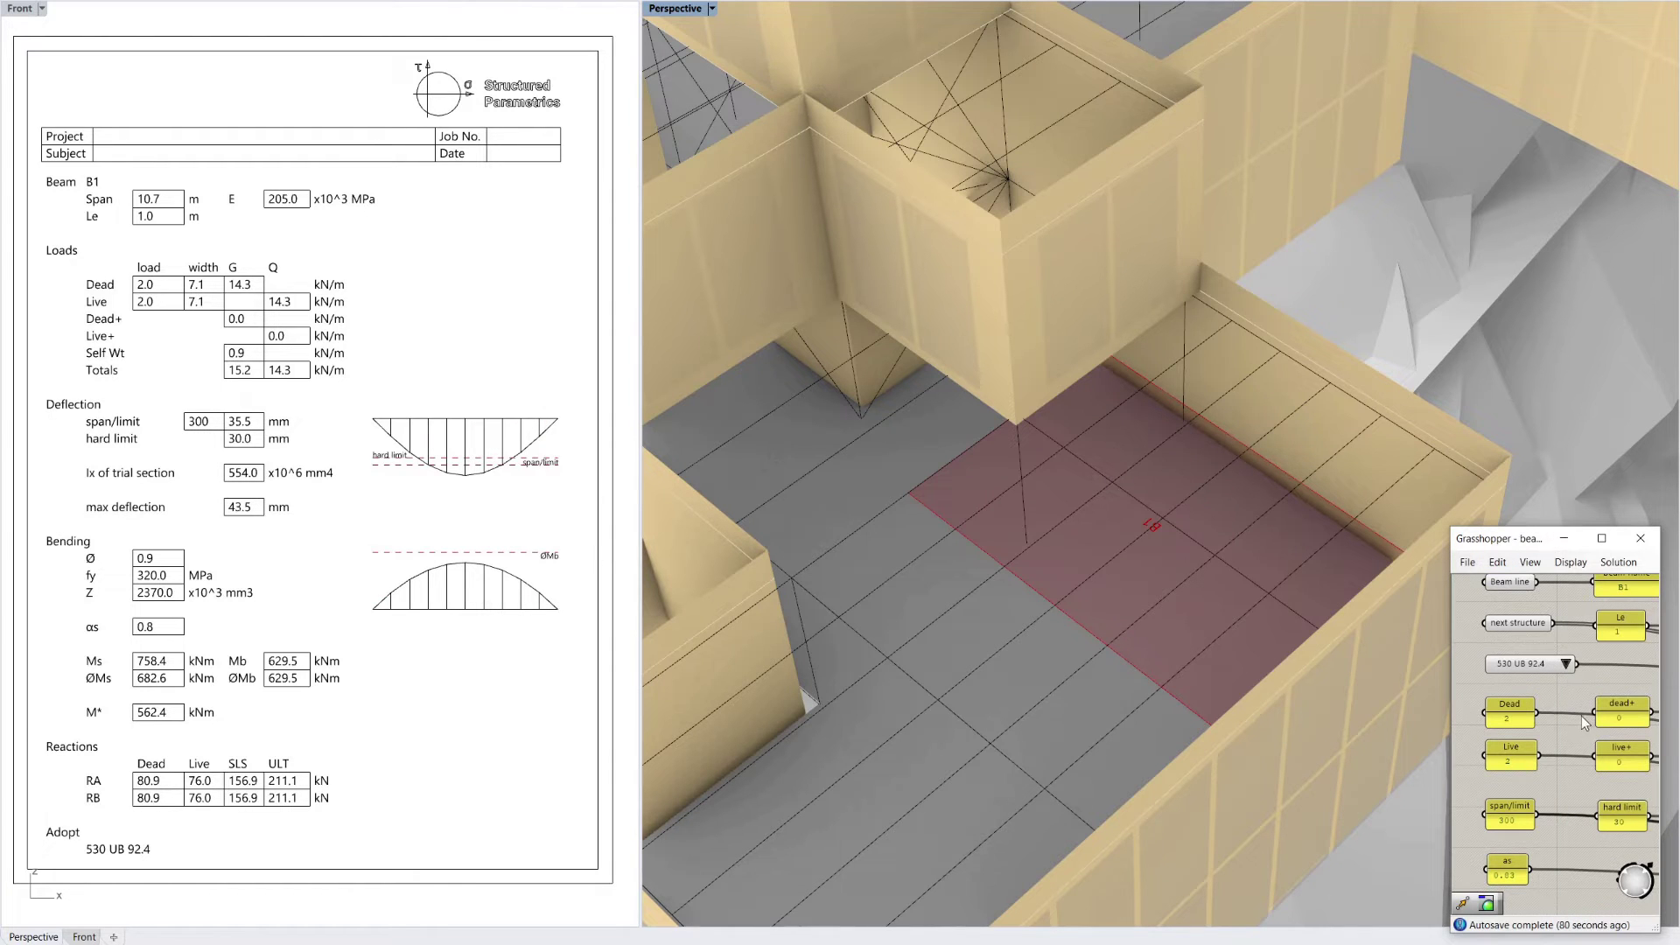
click(1566, 665)
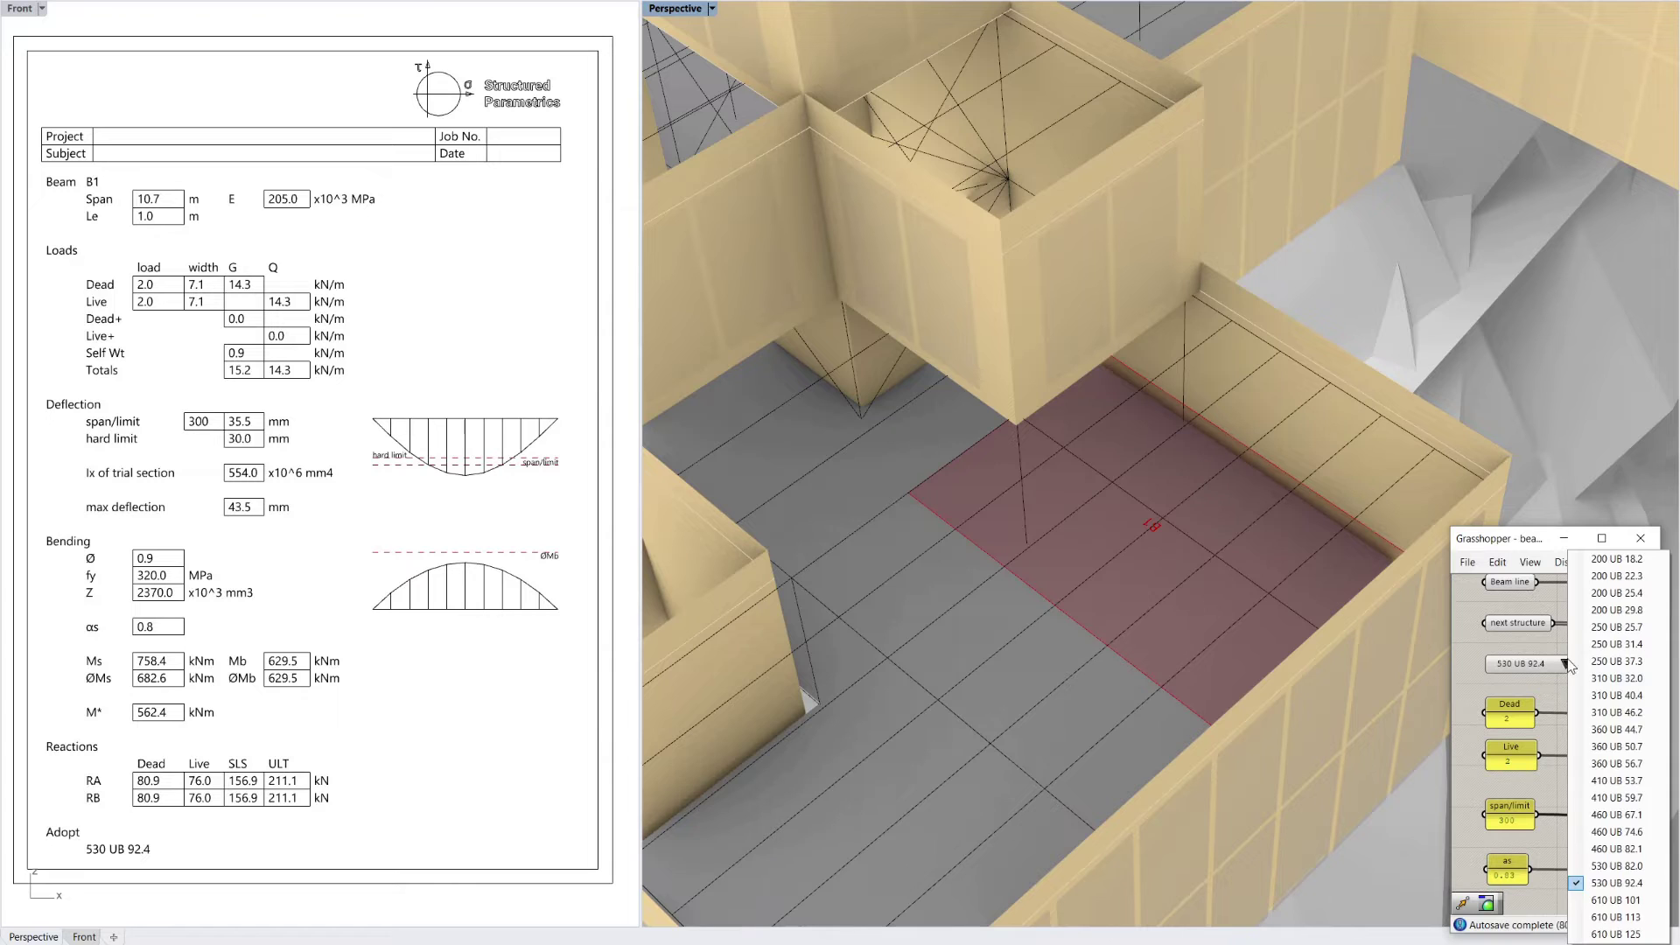
click(1634, 901)
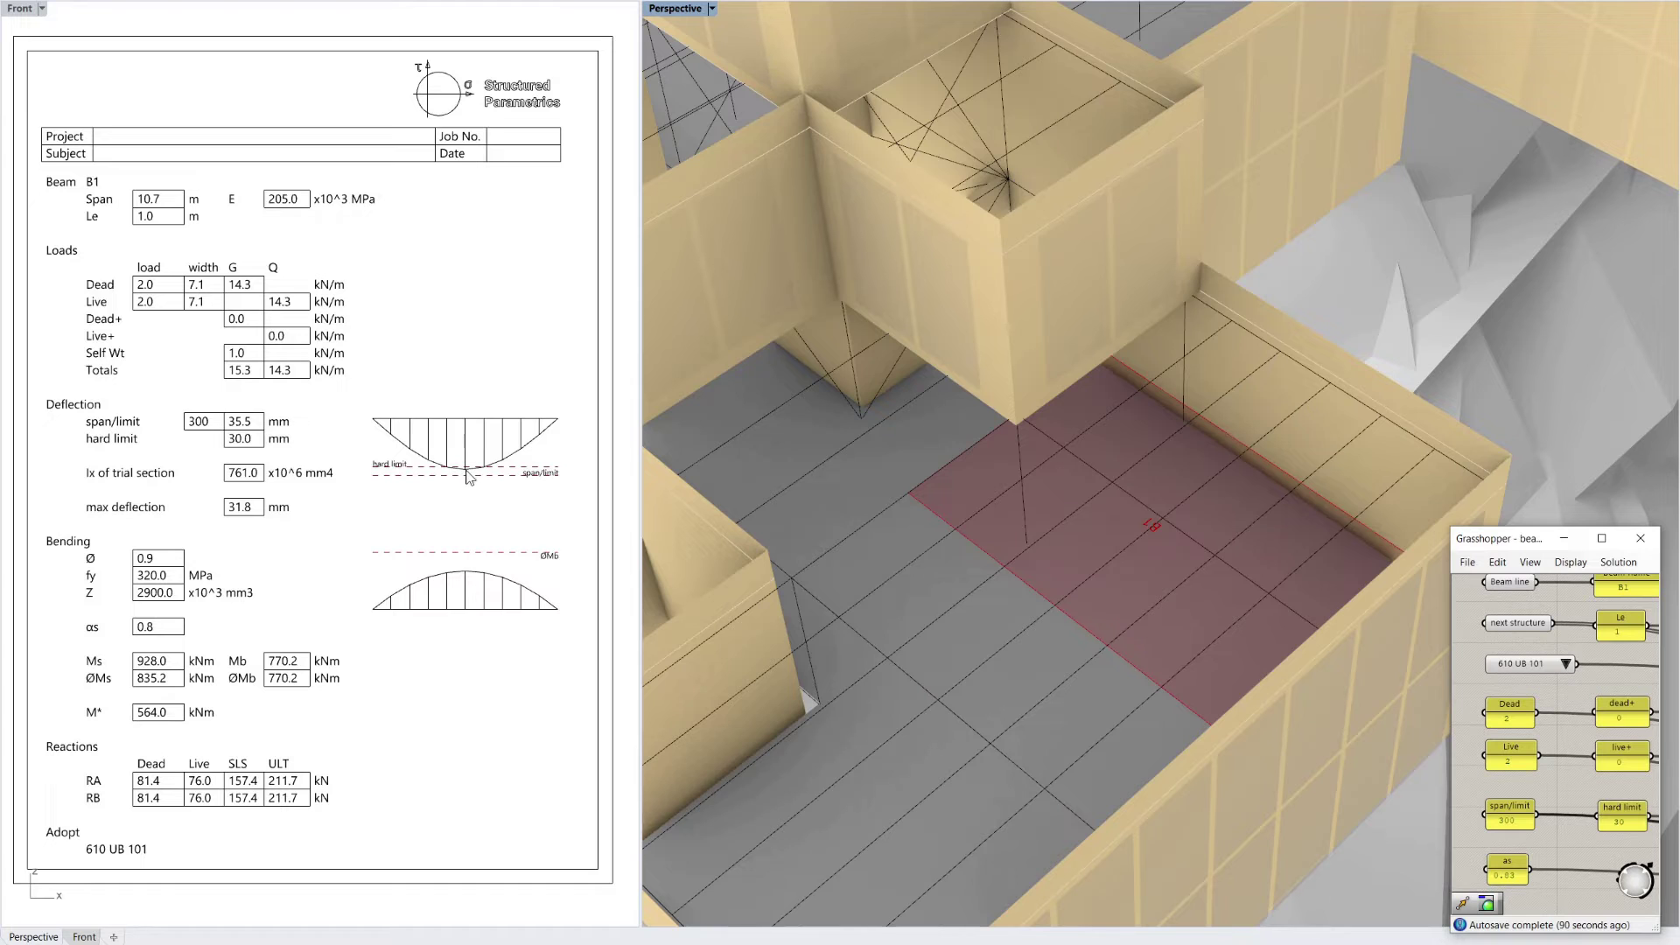
click(1563, 667)
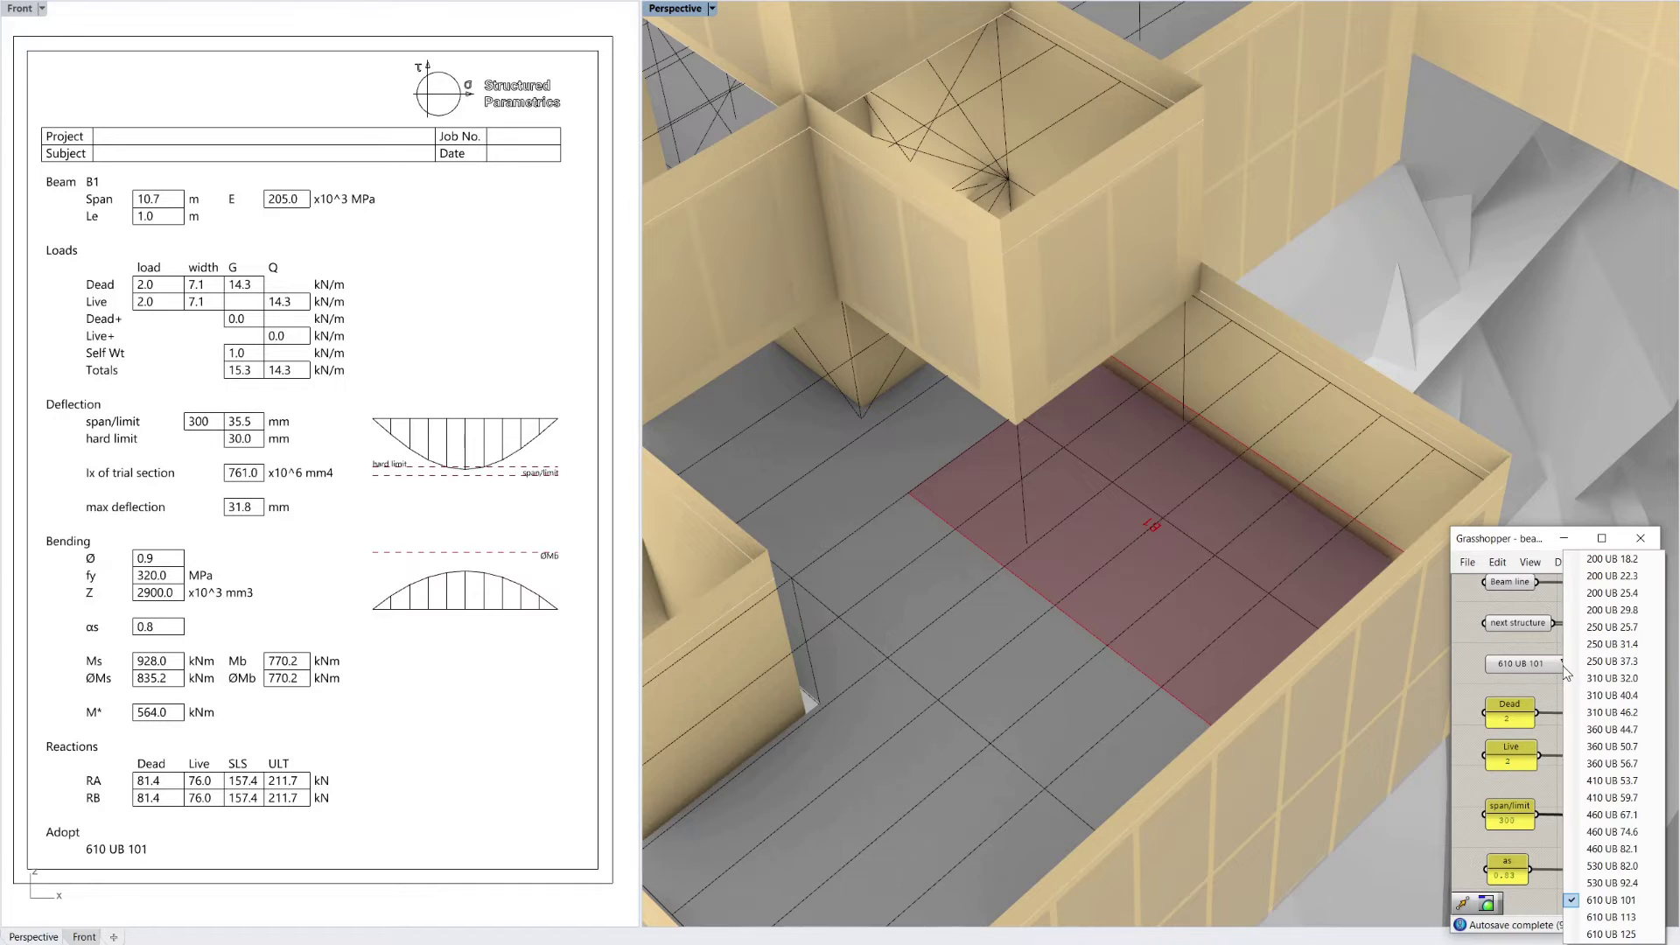
click(1614, 919)
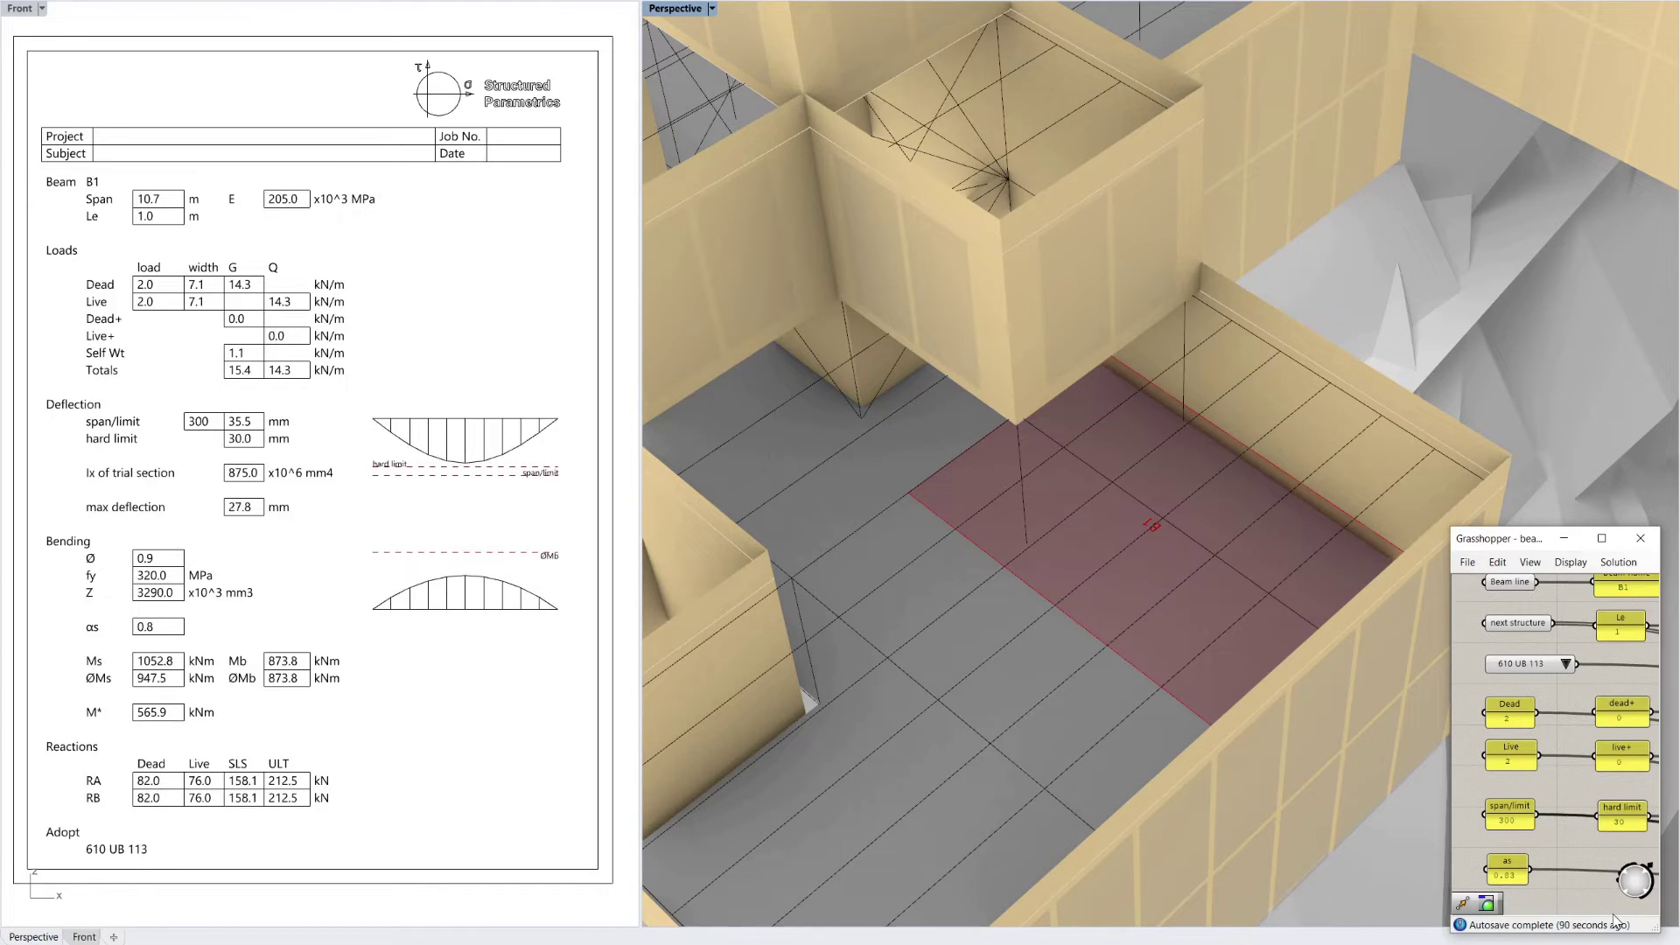
- Inspect the bearer's loaded area and the surrounding roof framing from several angles, finishing at the calculation sheet
mouse_move(1252, 490)
right_down()
mouse_move(1166, 492)
mouse_move(1245, 461)
mouse_move(1265, 495)
right_up()
scroll(1199, 560, up, 3)
right_drag(1200, 565, 1377, 459)
scroll(1473, 341, up, 3)
right_drag(1211, 541, 1293, 552)
scroll(1307, 506, up, 2)
scroll(1441, 497, down, 4)
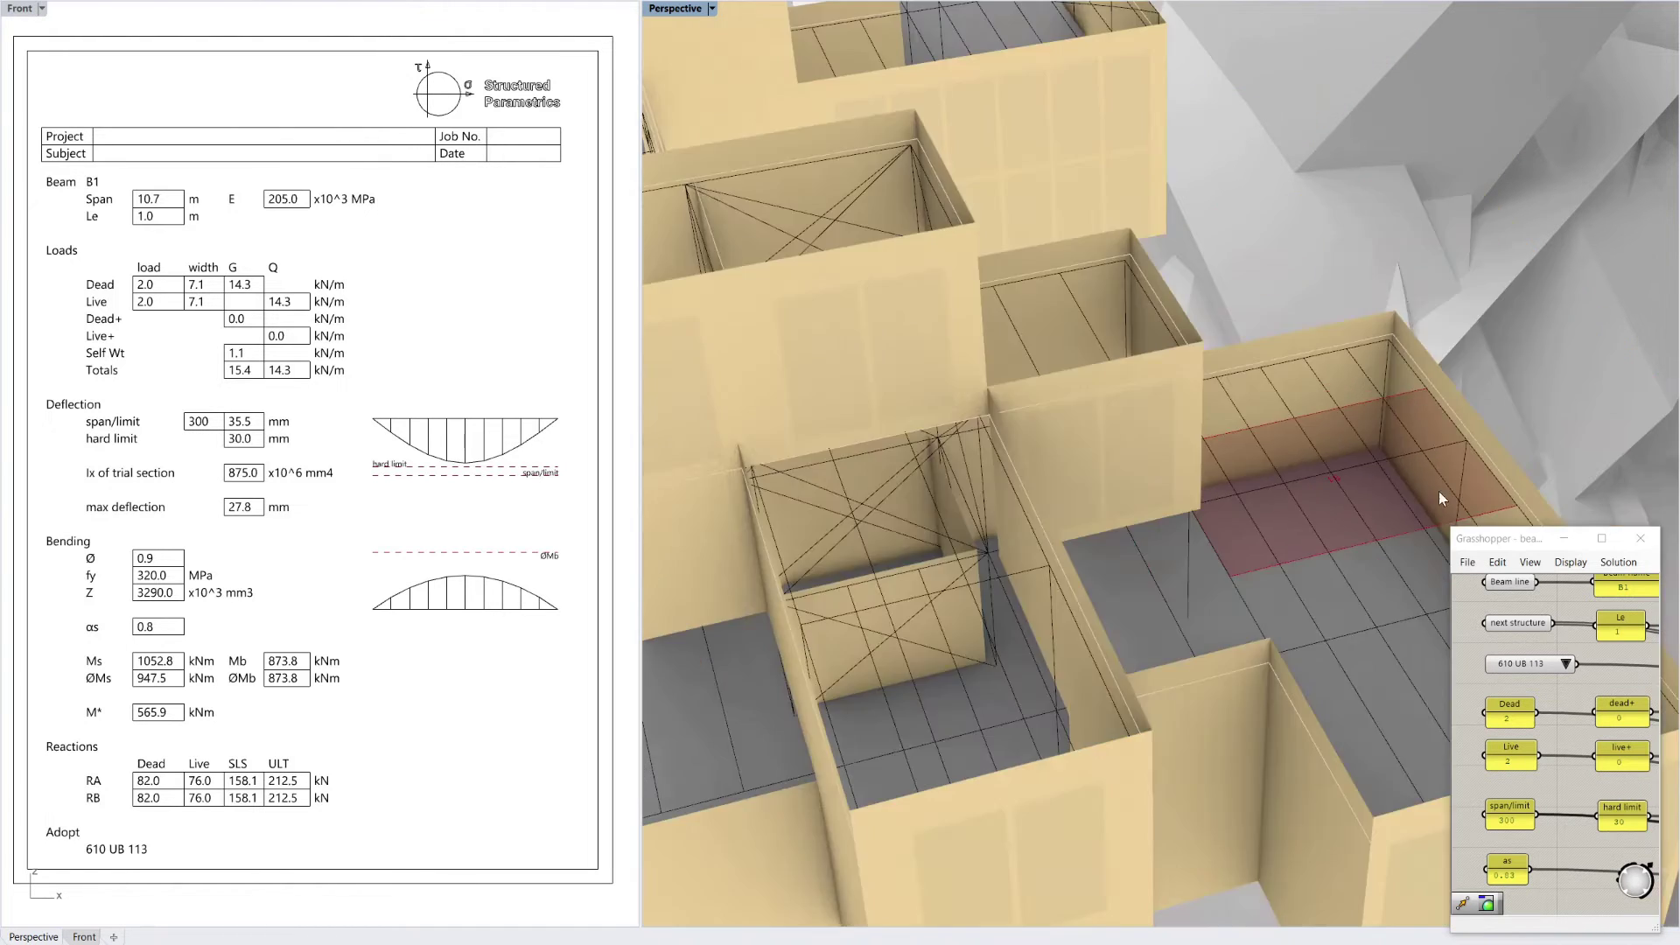
right_drag(1455, 477, 1153, 515)
scroll(1325, 443, down, 4)
scroll(1323, 441, up, 5)
scroll(1242, 498, down, 4)
click(247, 129)
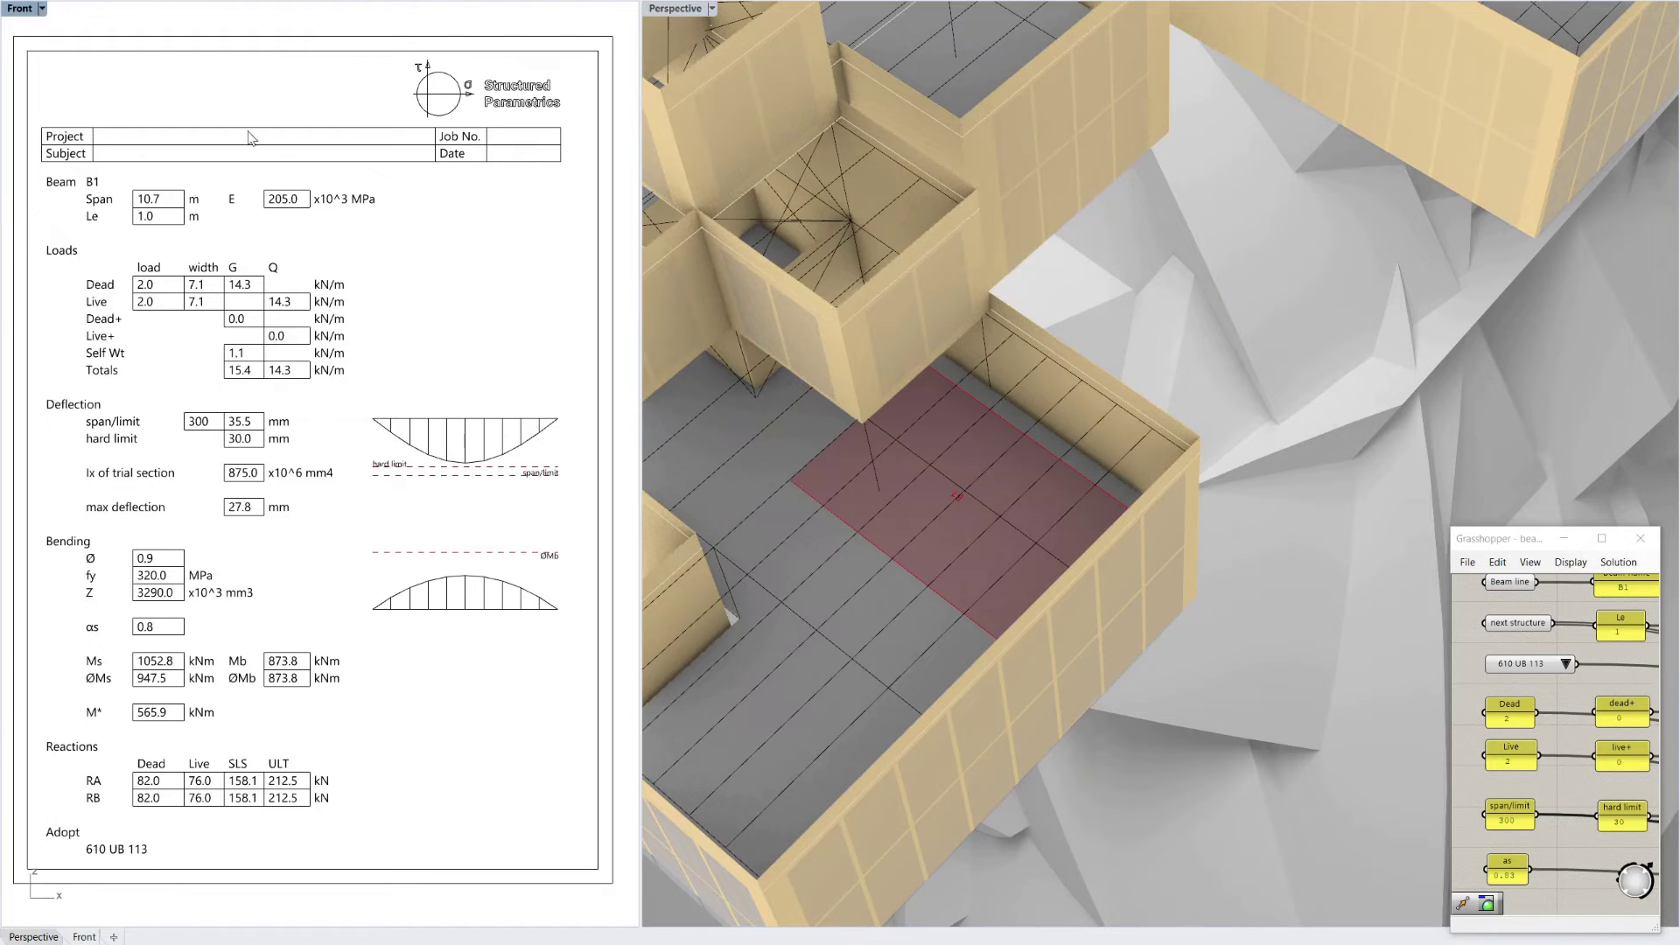
- Reassign the Beam line curve to the edge beam segment running along the outer wall between the two cross bearers
right_drag(973, 534, 1210, 395)
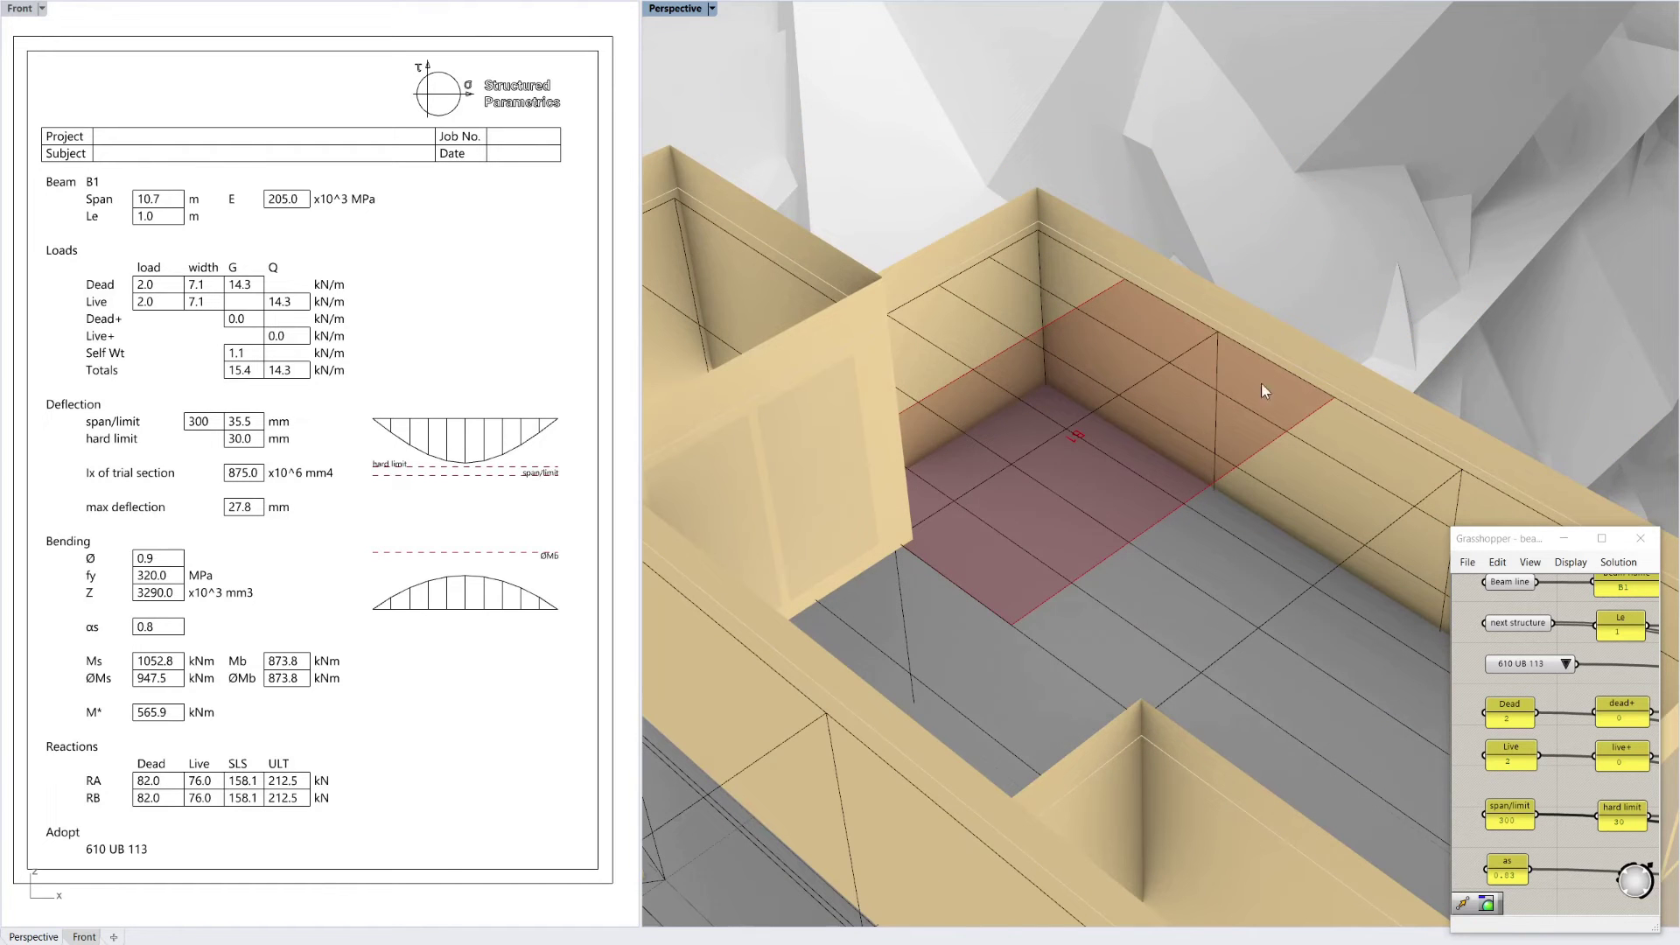
click(1293, 375)
click(1522, 585)
right_click(1522, 585)
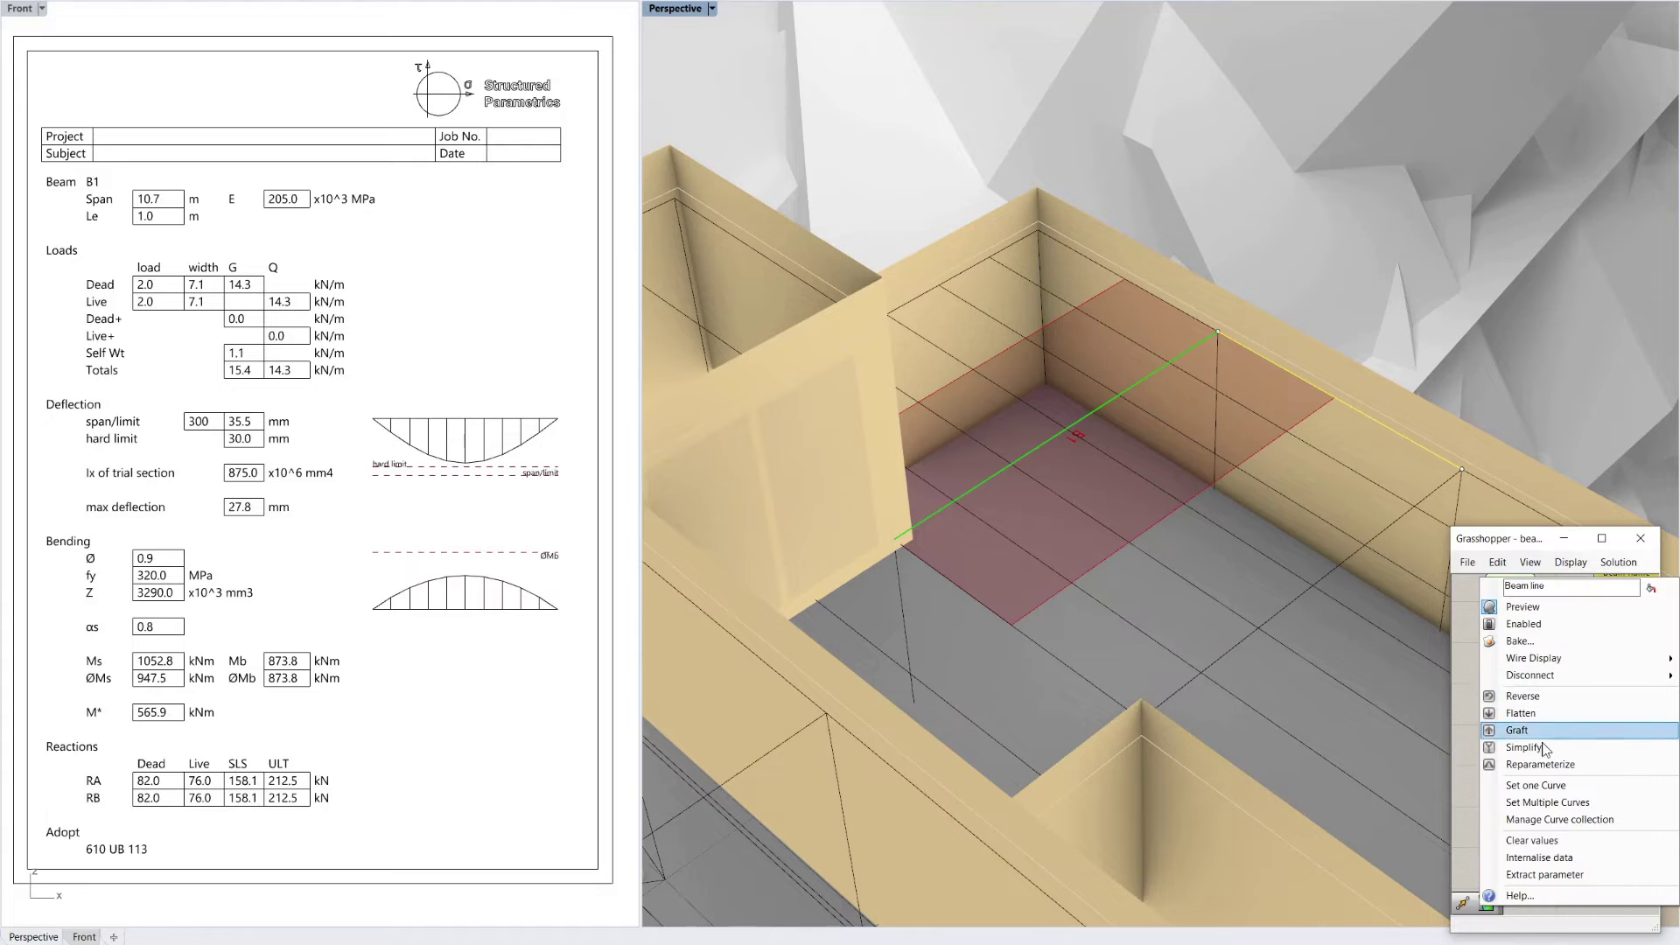
click(1551, 785)
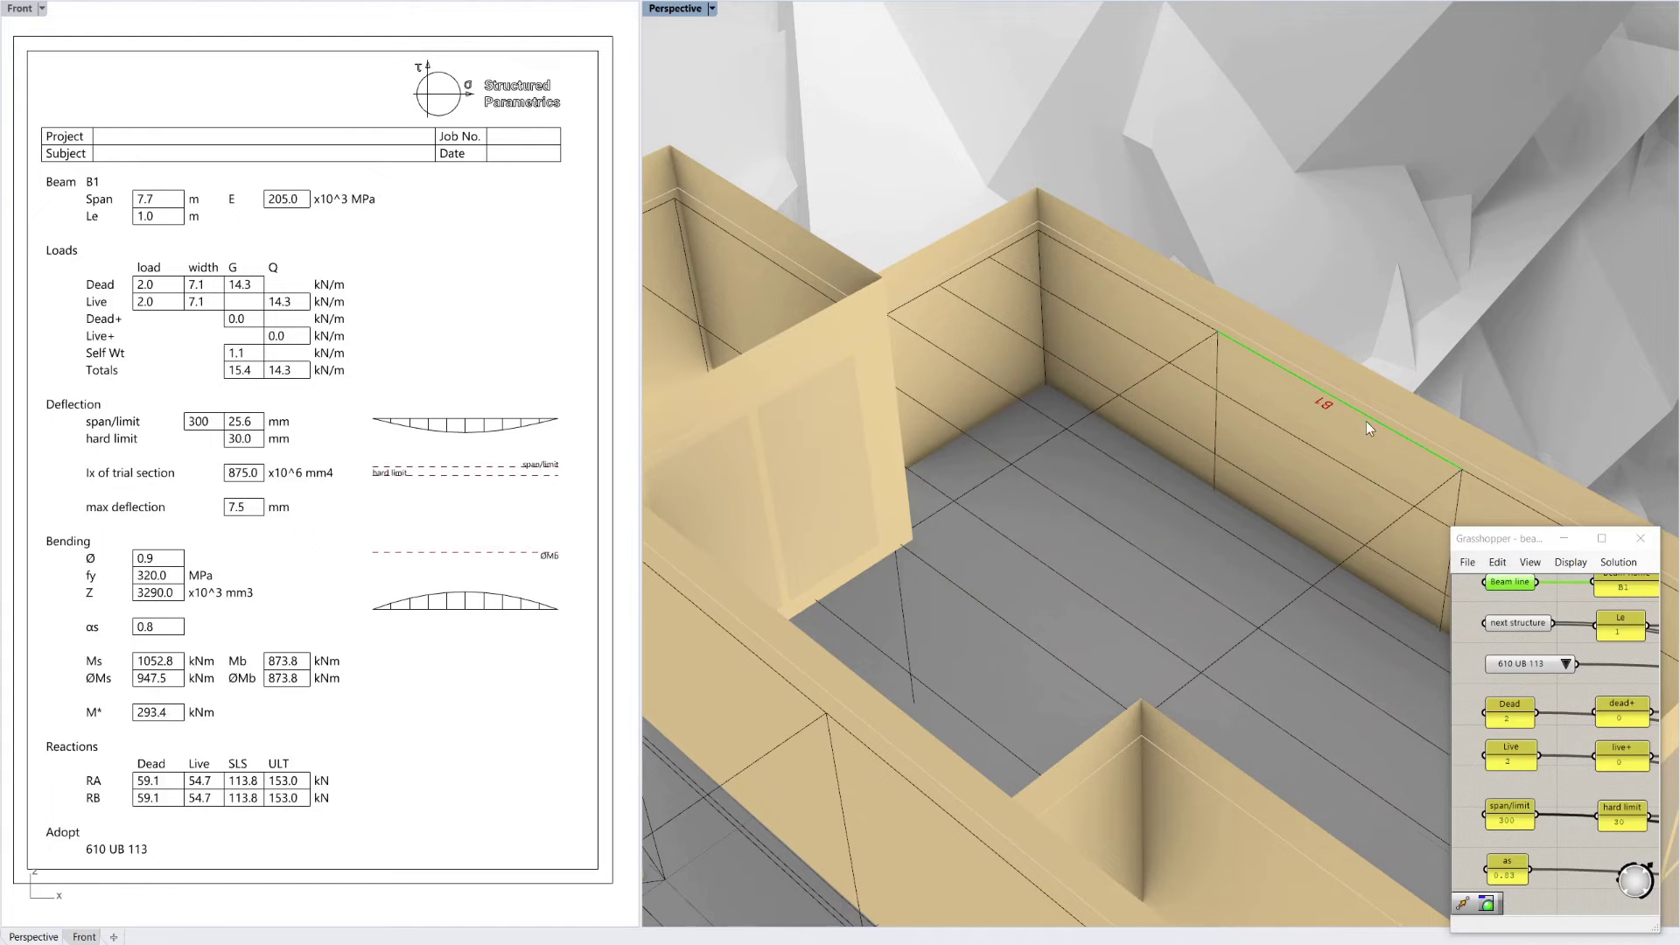
- Set the next structure curve to the first joist parallel to the edge beam on its inner side
click(1337, 460)
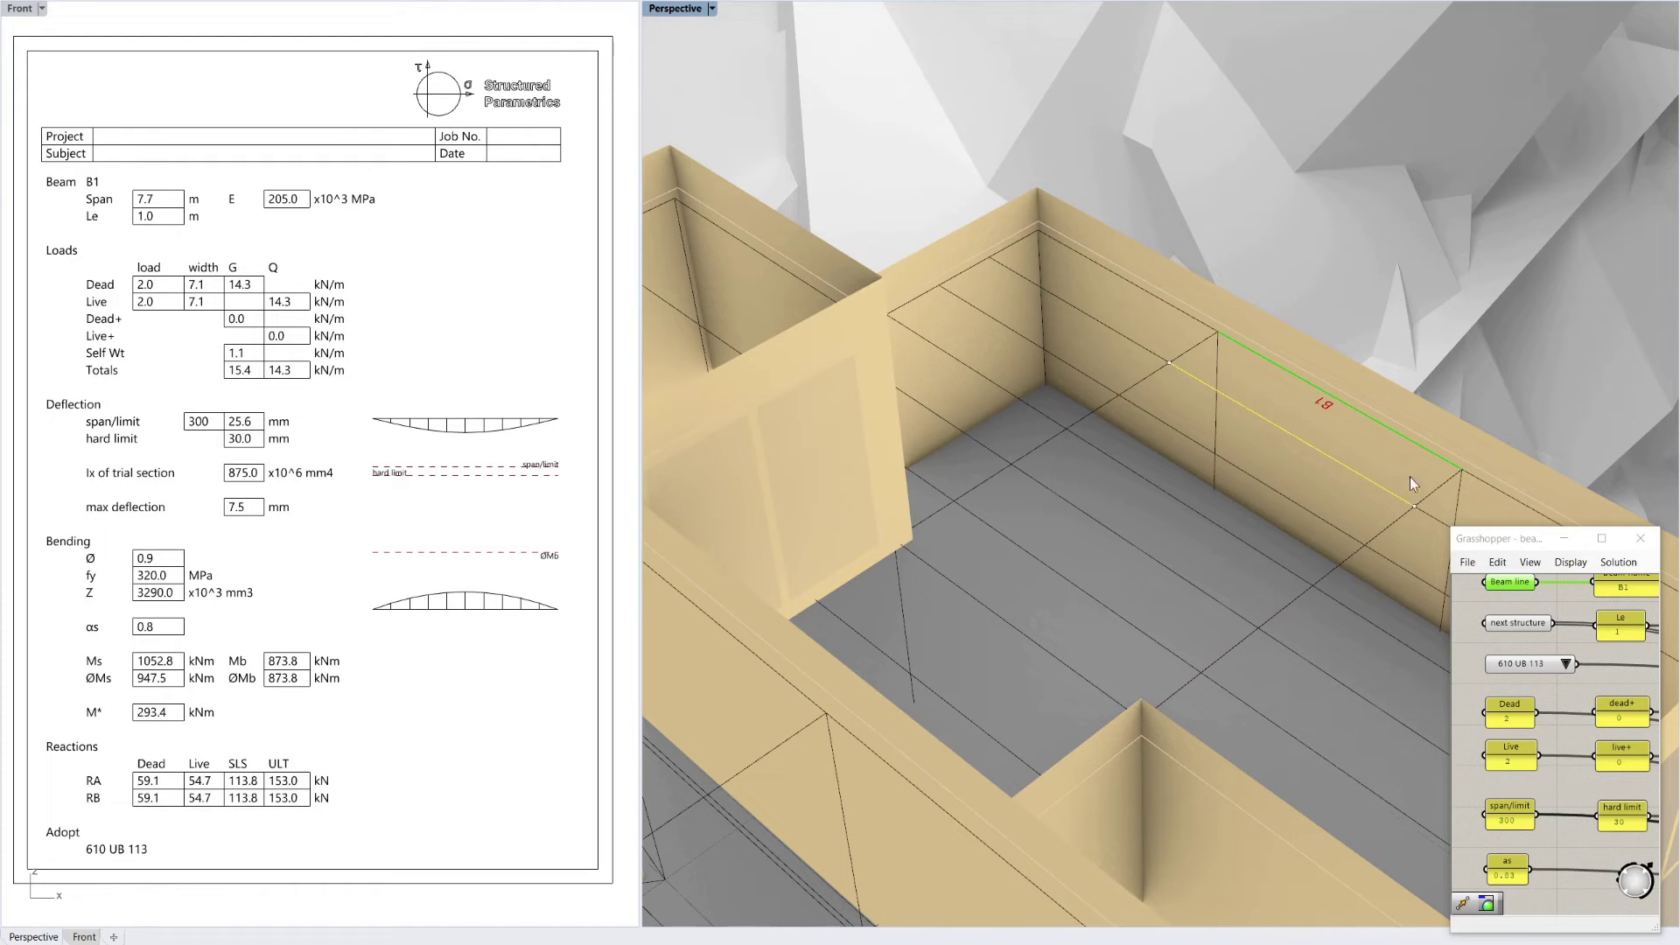
right_click(1516, 626)
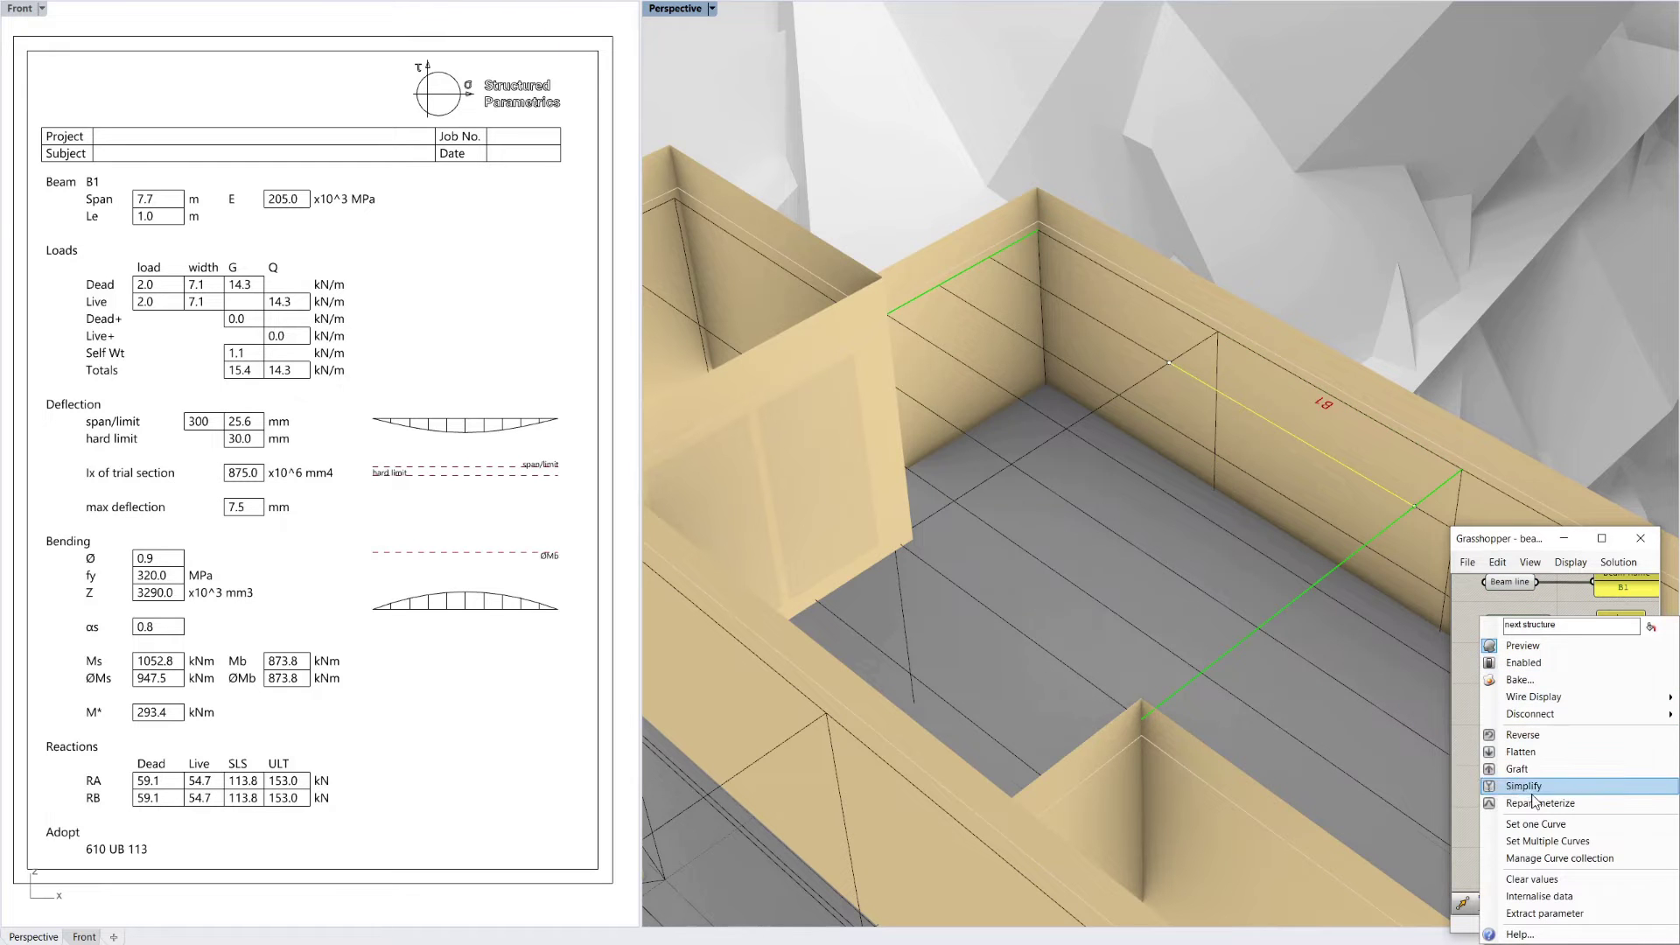
click(1535, 824)
click(1378, 388)
right_drag(1531, 333, 1469, 363)
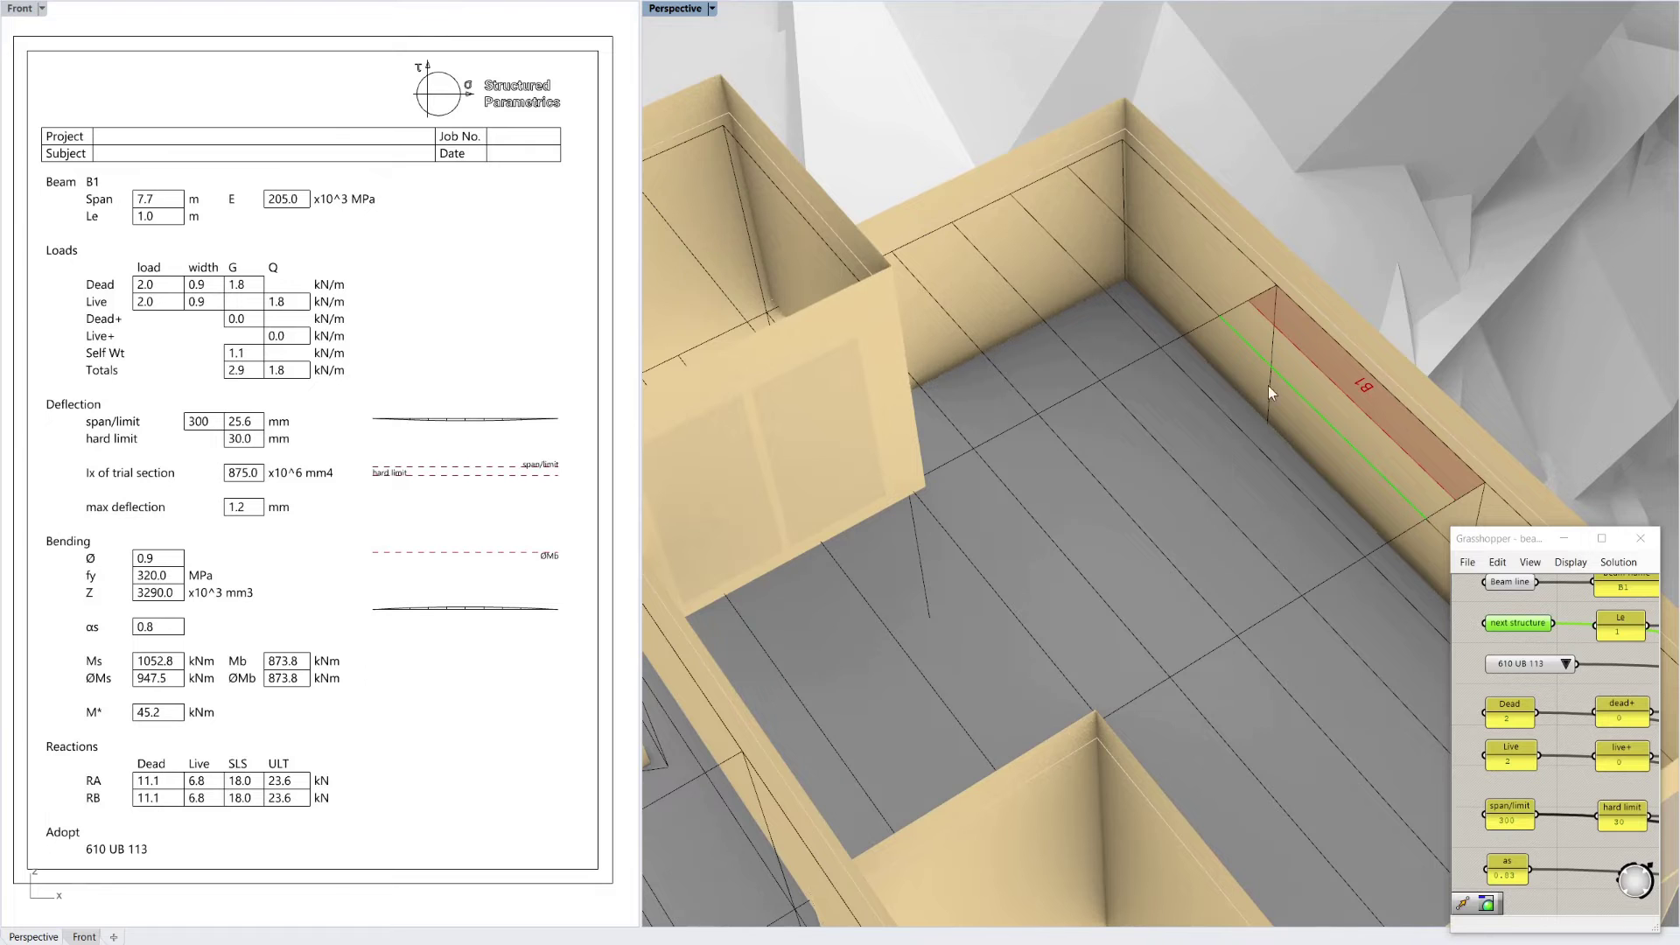
- Check the edge beam's loaded strip along the wall and set its additional dead load (dead+) to 3
right_drag(1321, 396, 1295, 355)
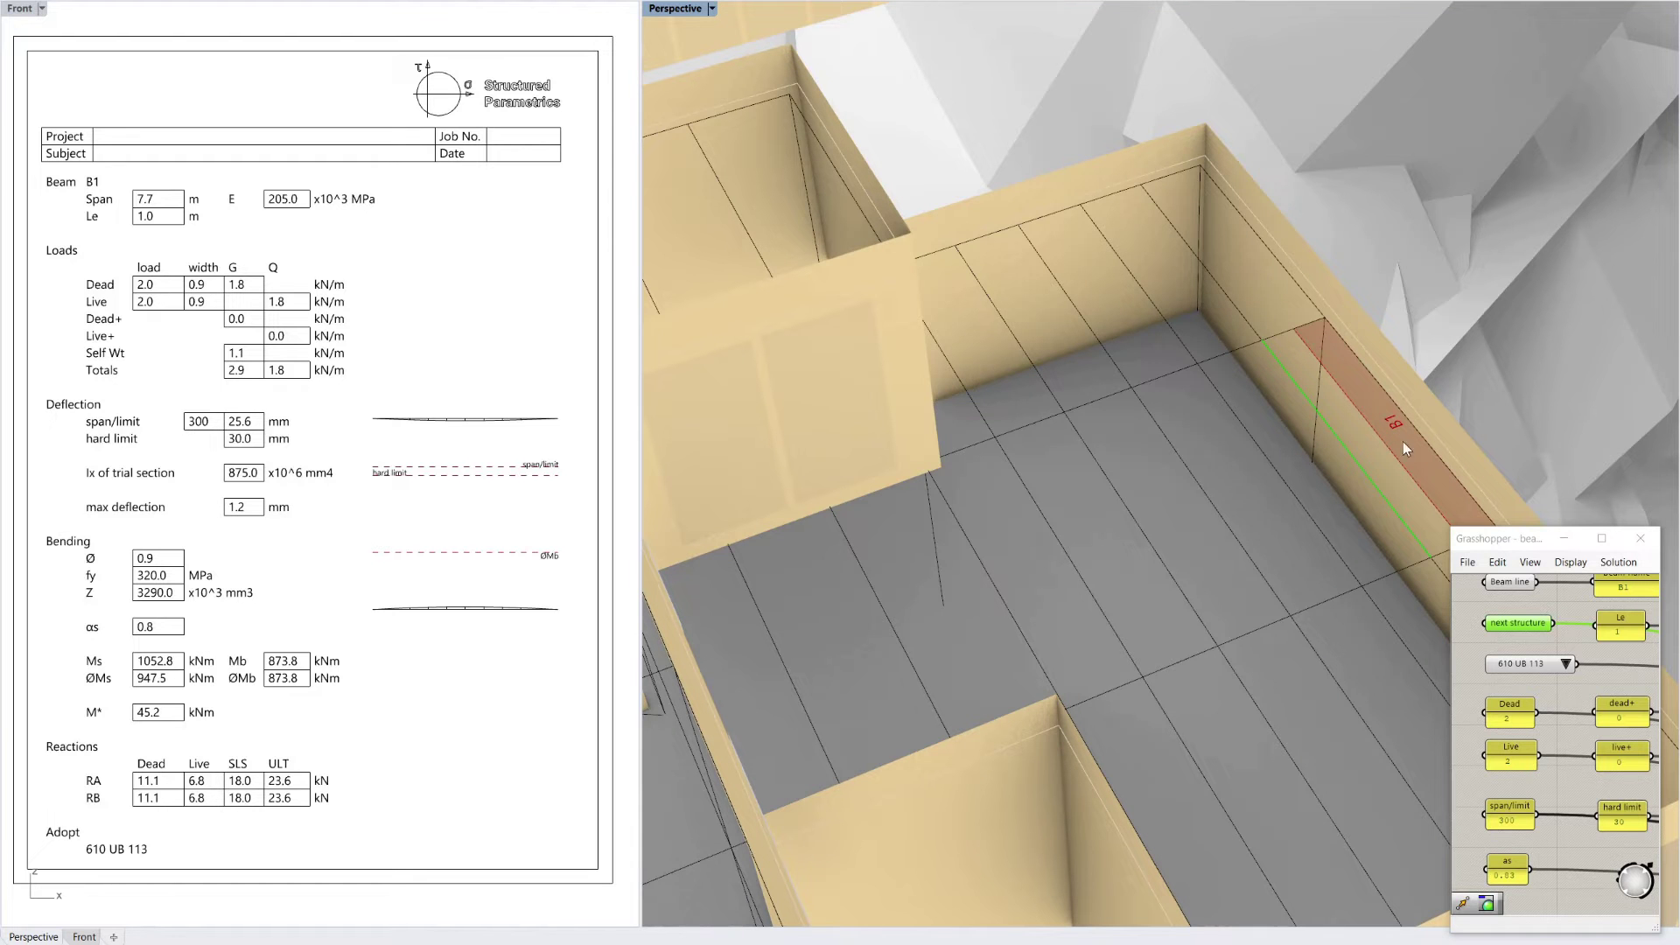
right_drag(1475, 435, 1445, 357)
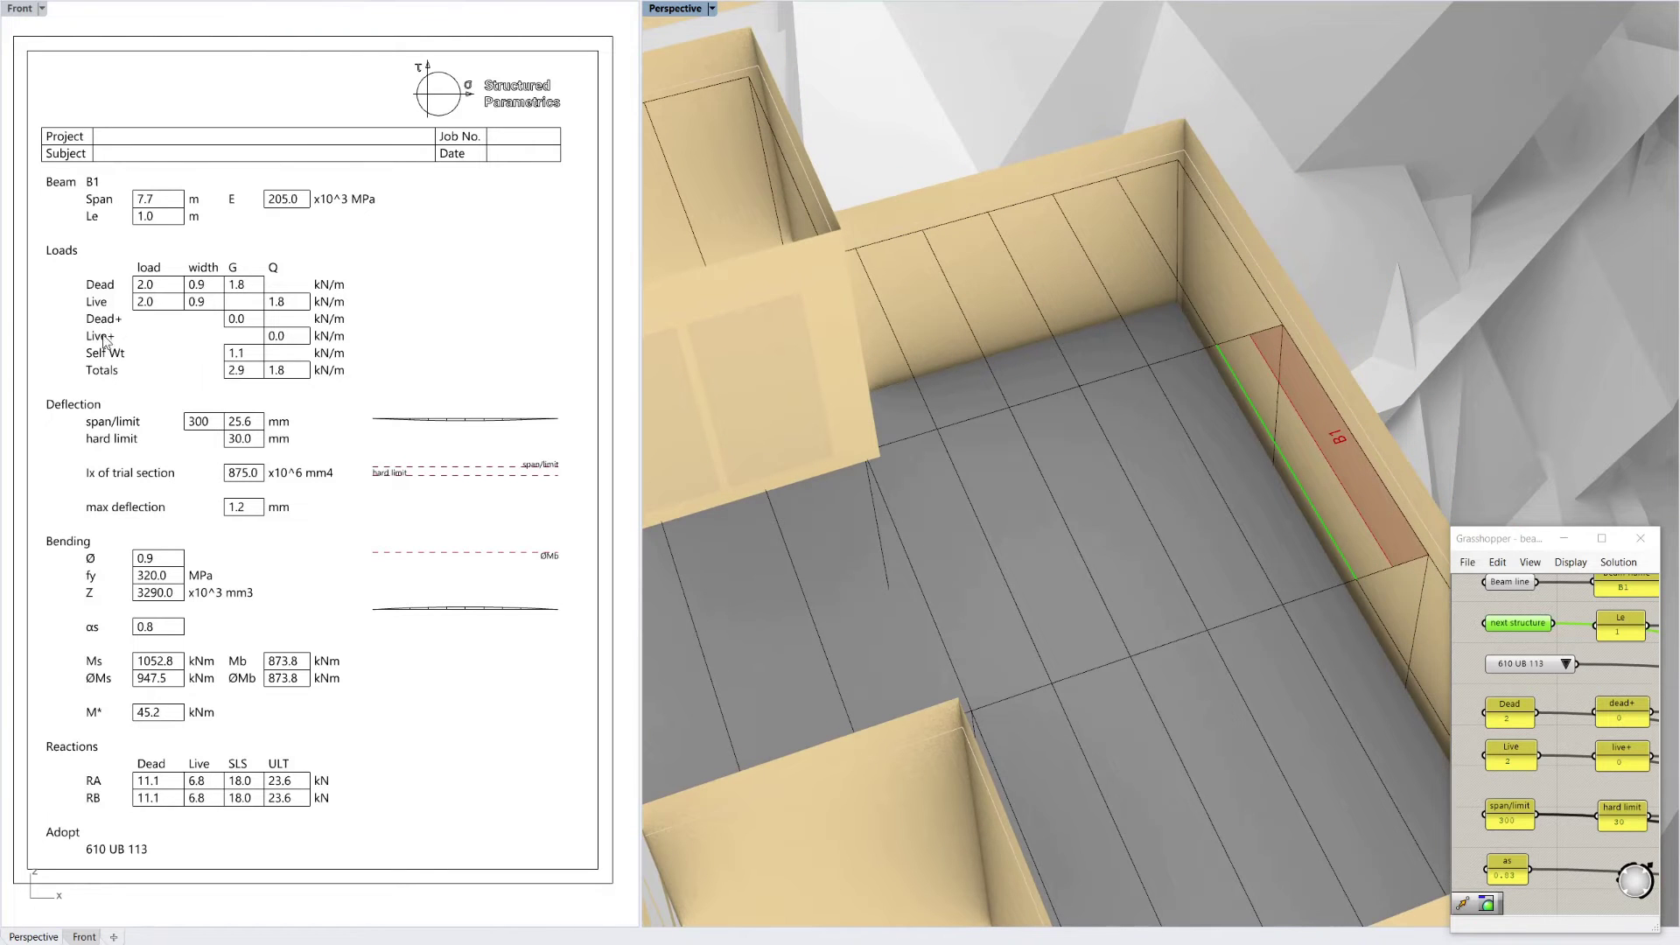
right_drag(1331, 453, 1137, 359)
scroll(1138, 359, down, 4)
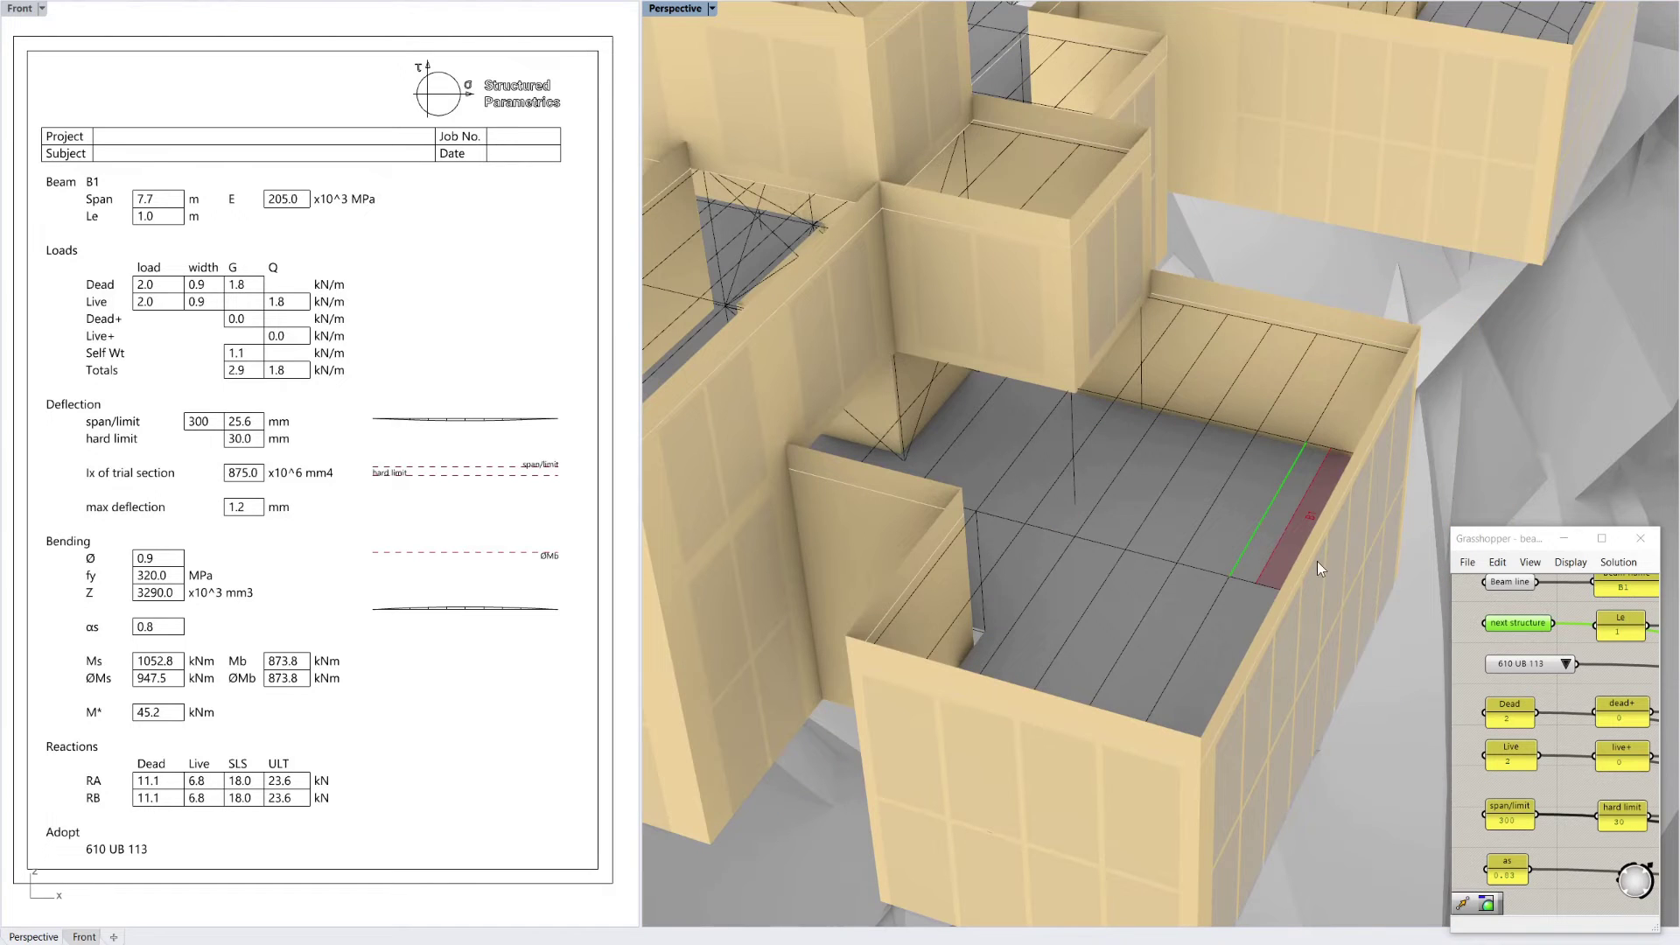
right_drag(1207, 602, 1369, 578)
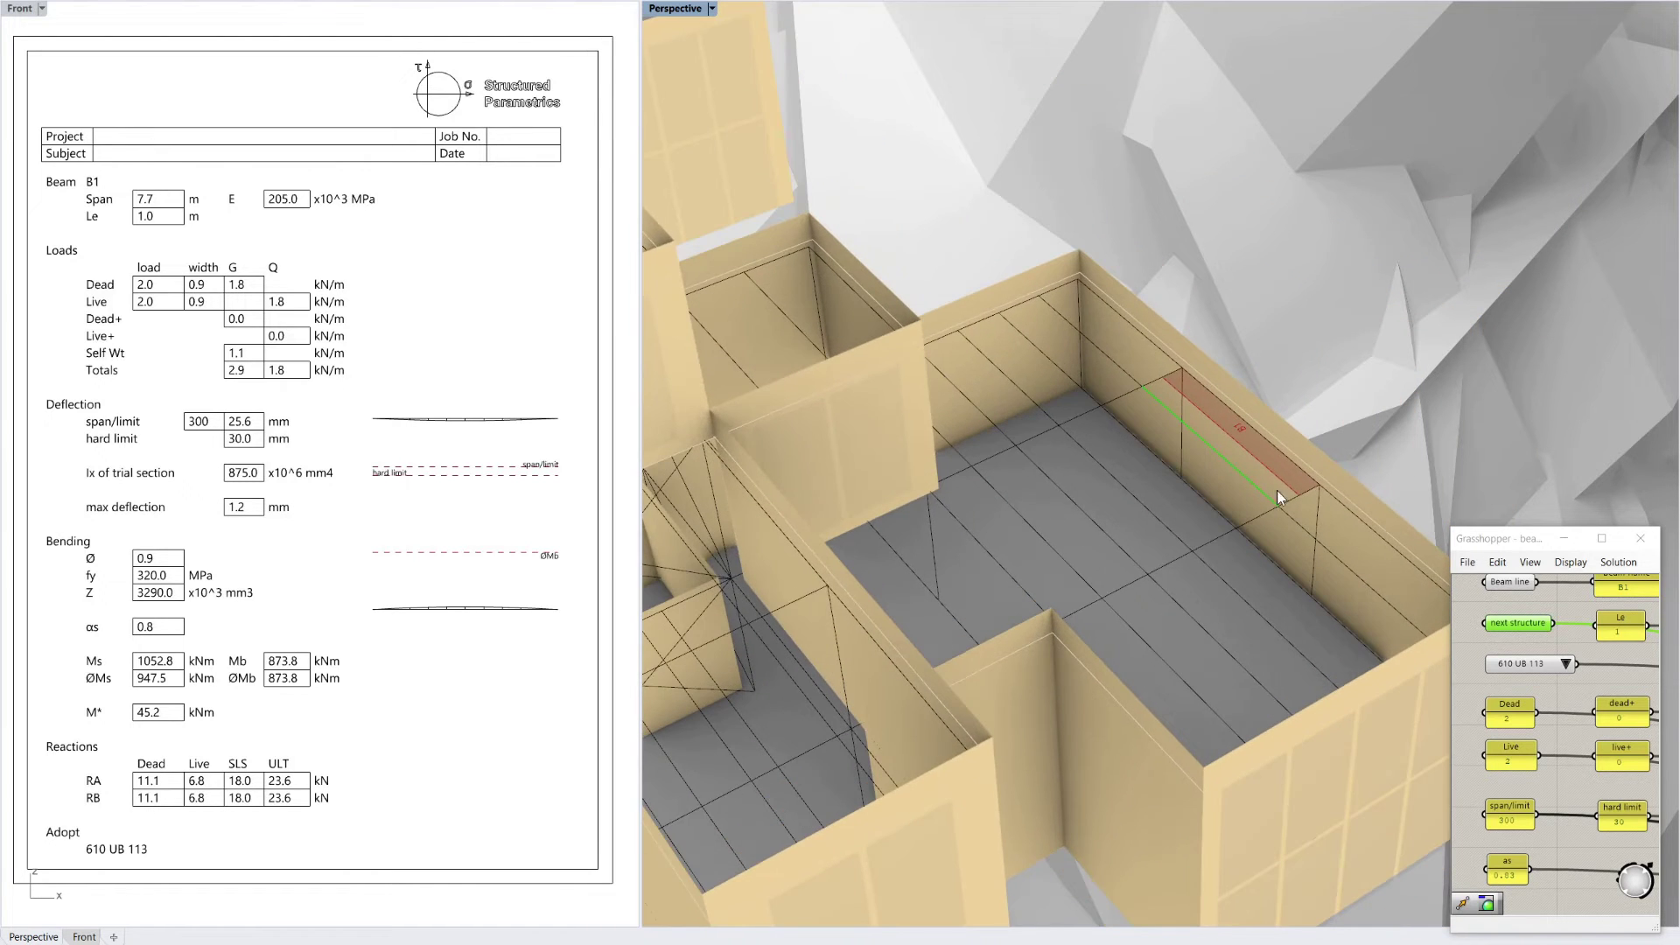
scroll(1211, 443, up, 2)
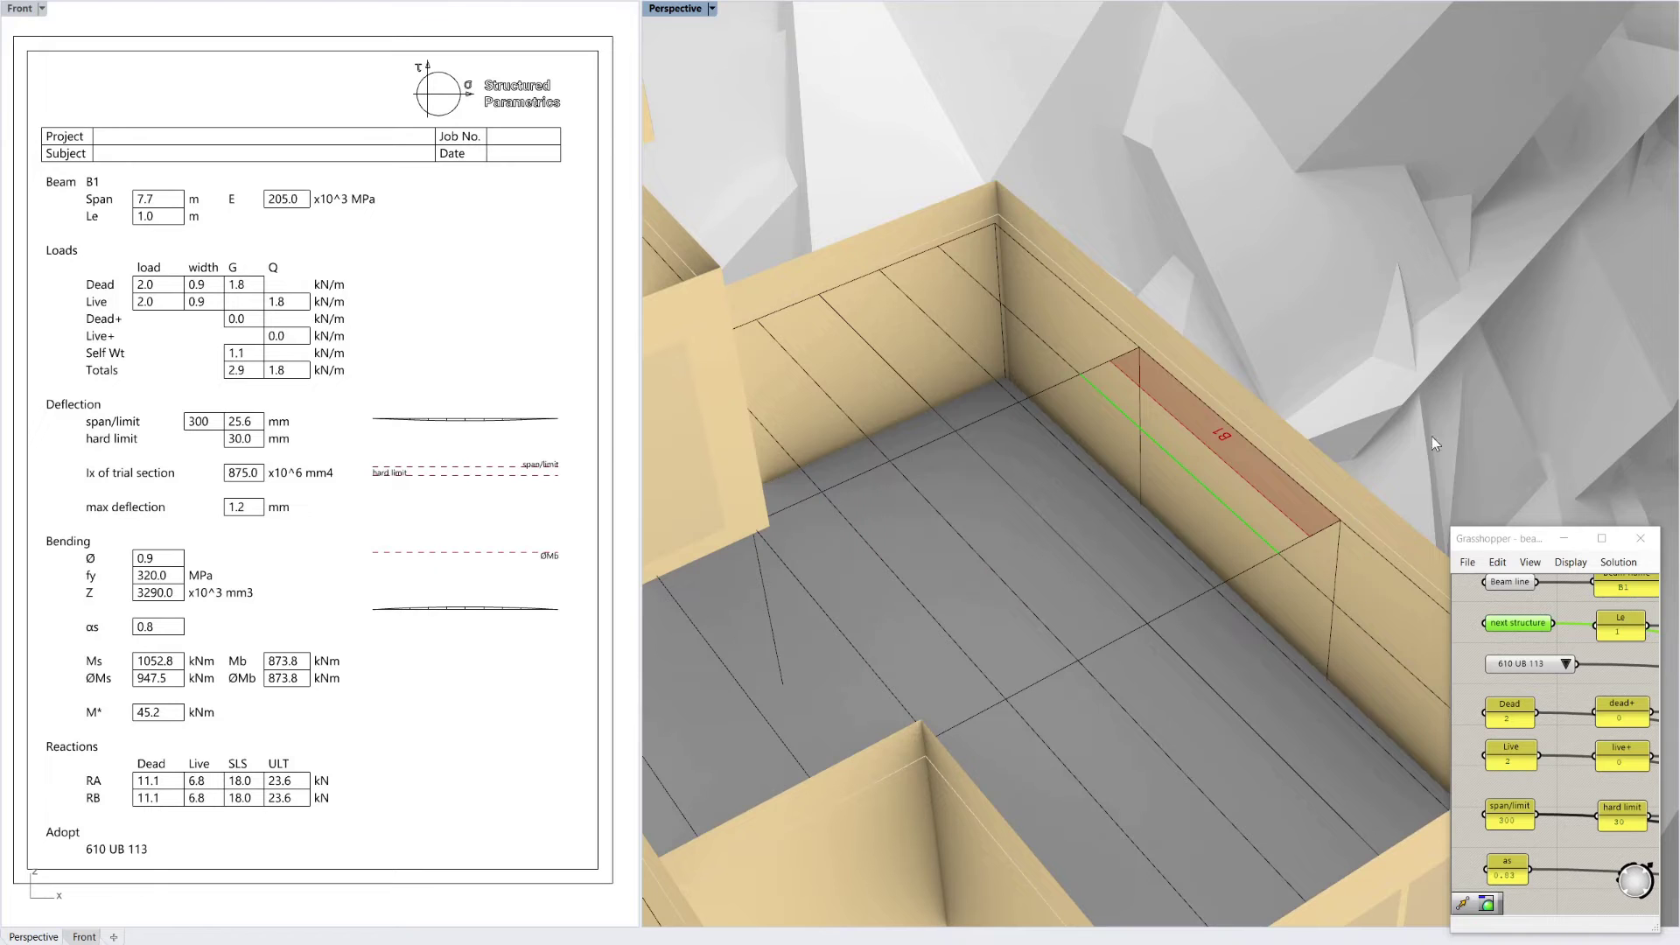
double_click(1630, 717)
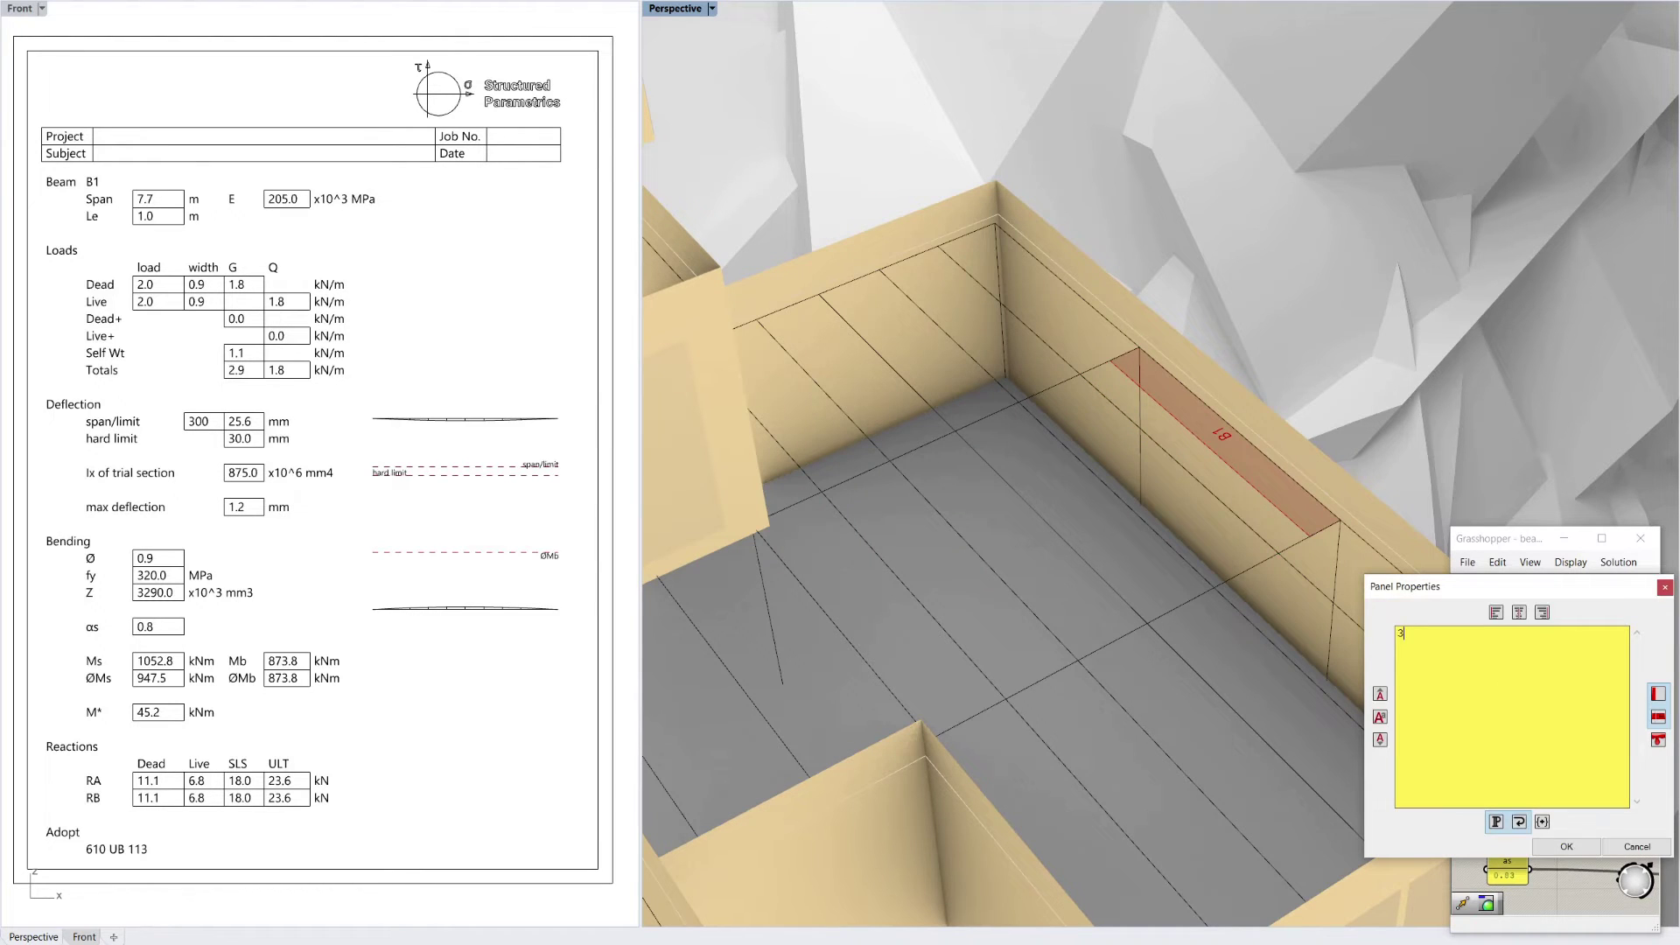
click(1565, 846)
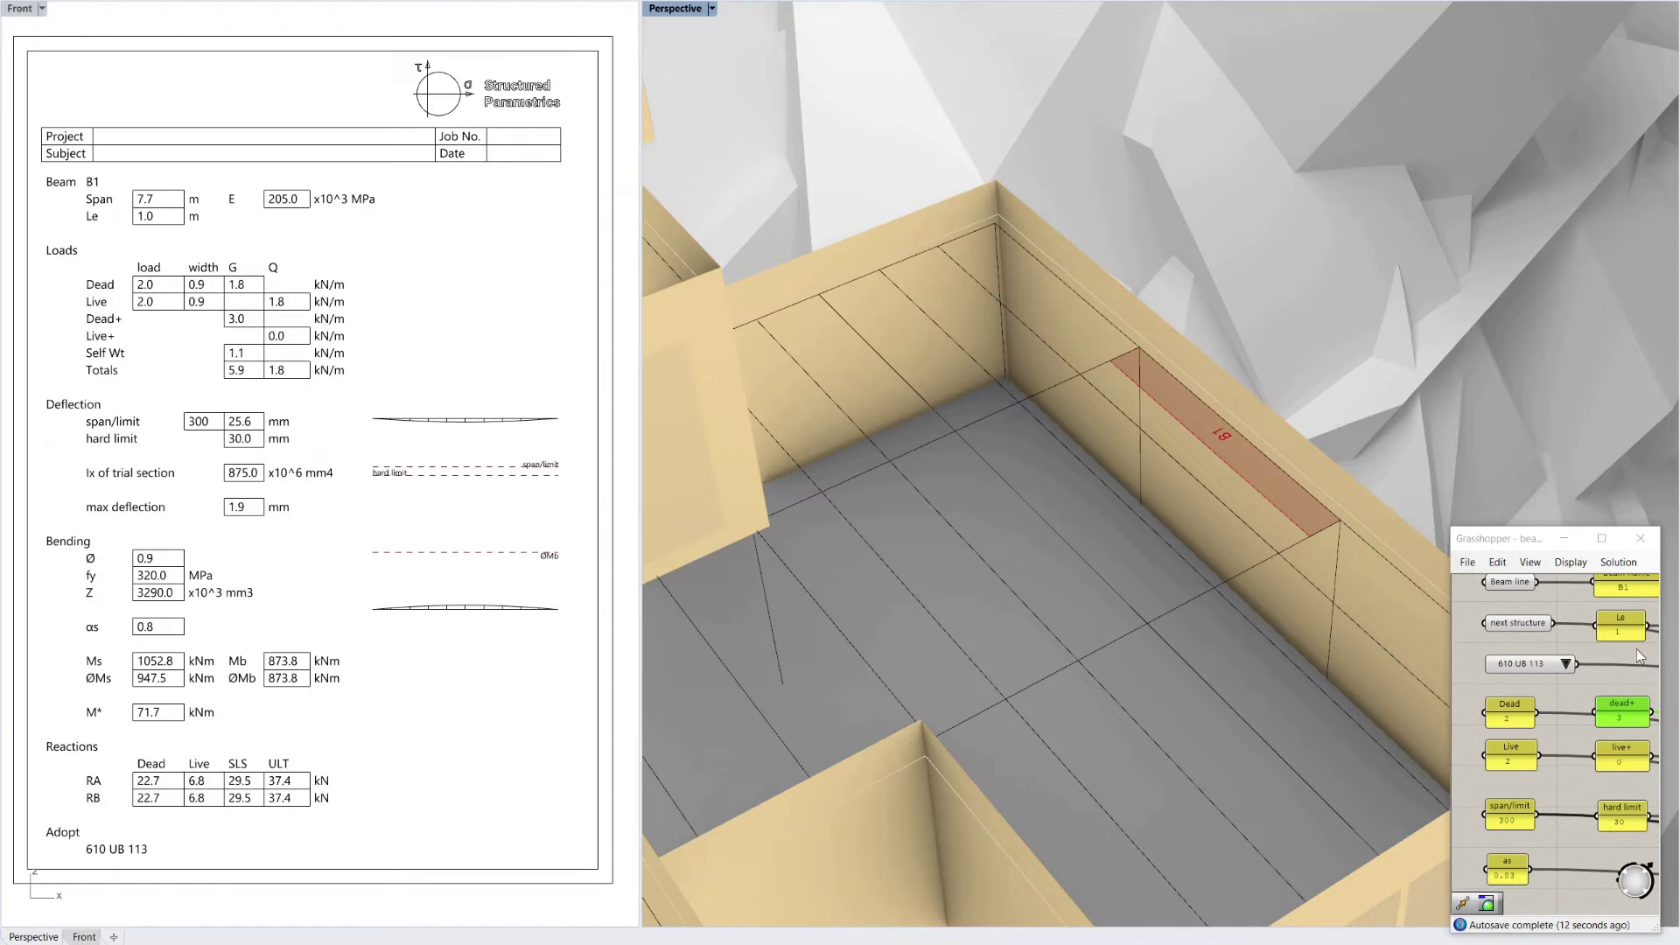
- Try sections 530 UB 92.4 and 200 UB 29.8 for the edge beam, settle on 310 UB 32.0, and check its deflection
click(1565, 665)
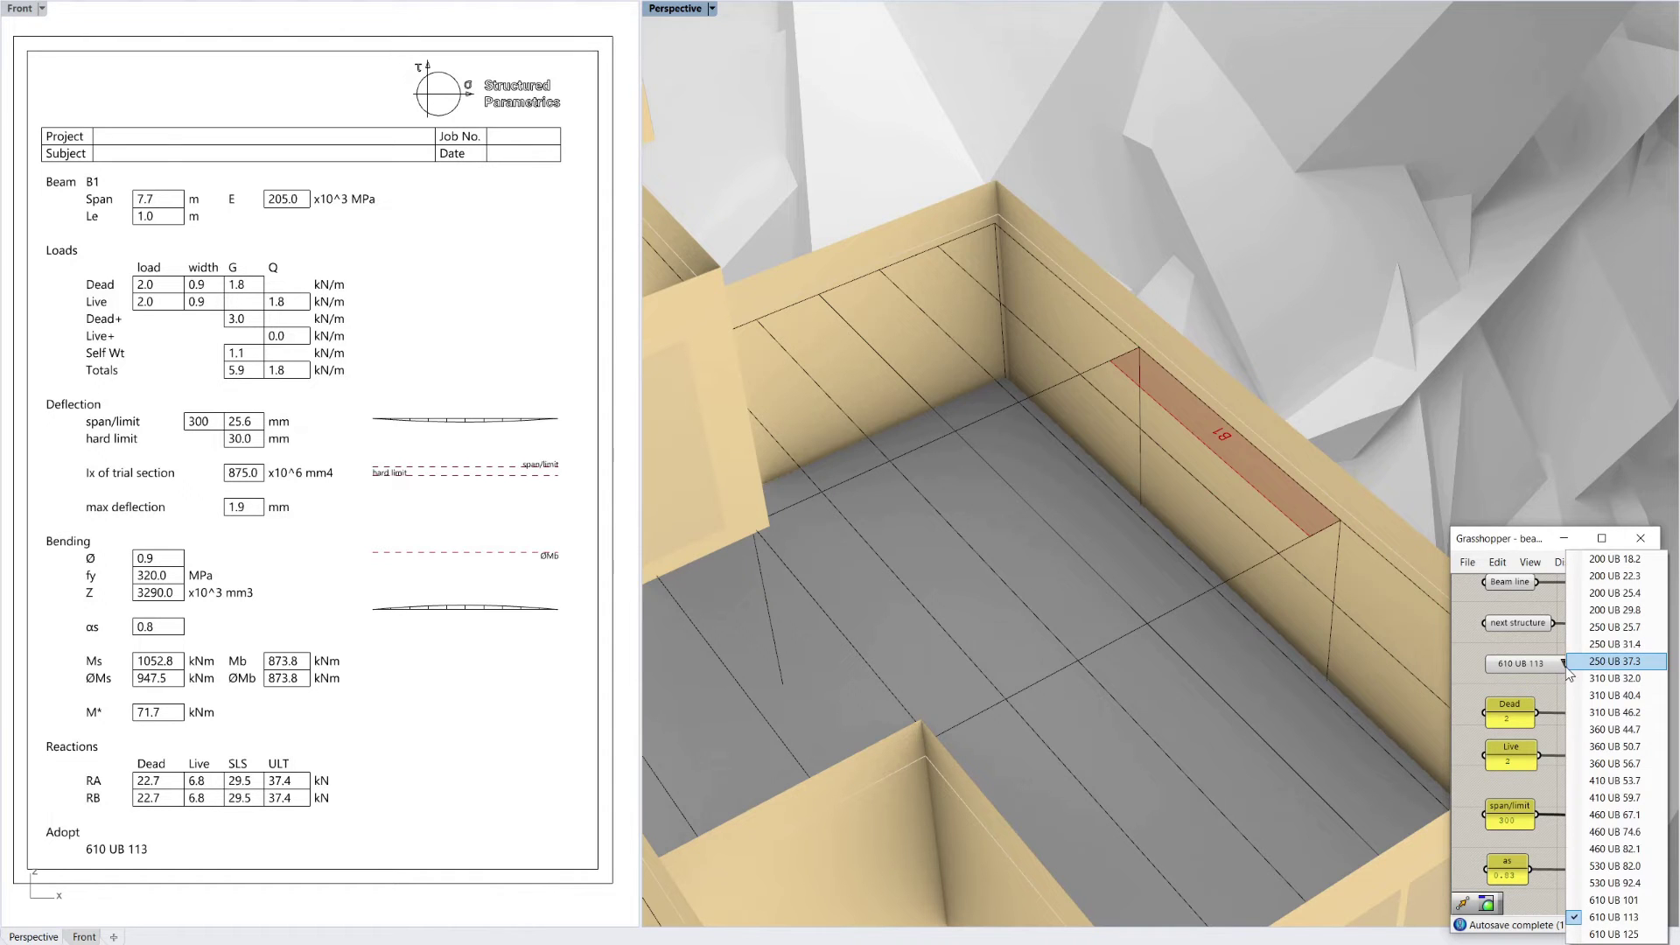
click(1614, 885)
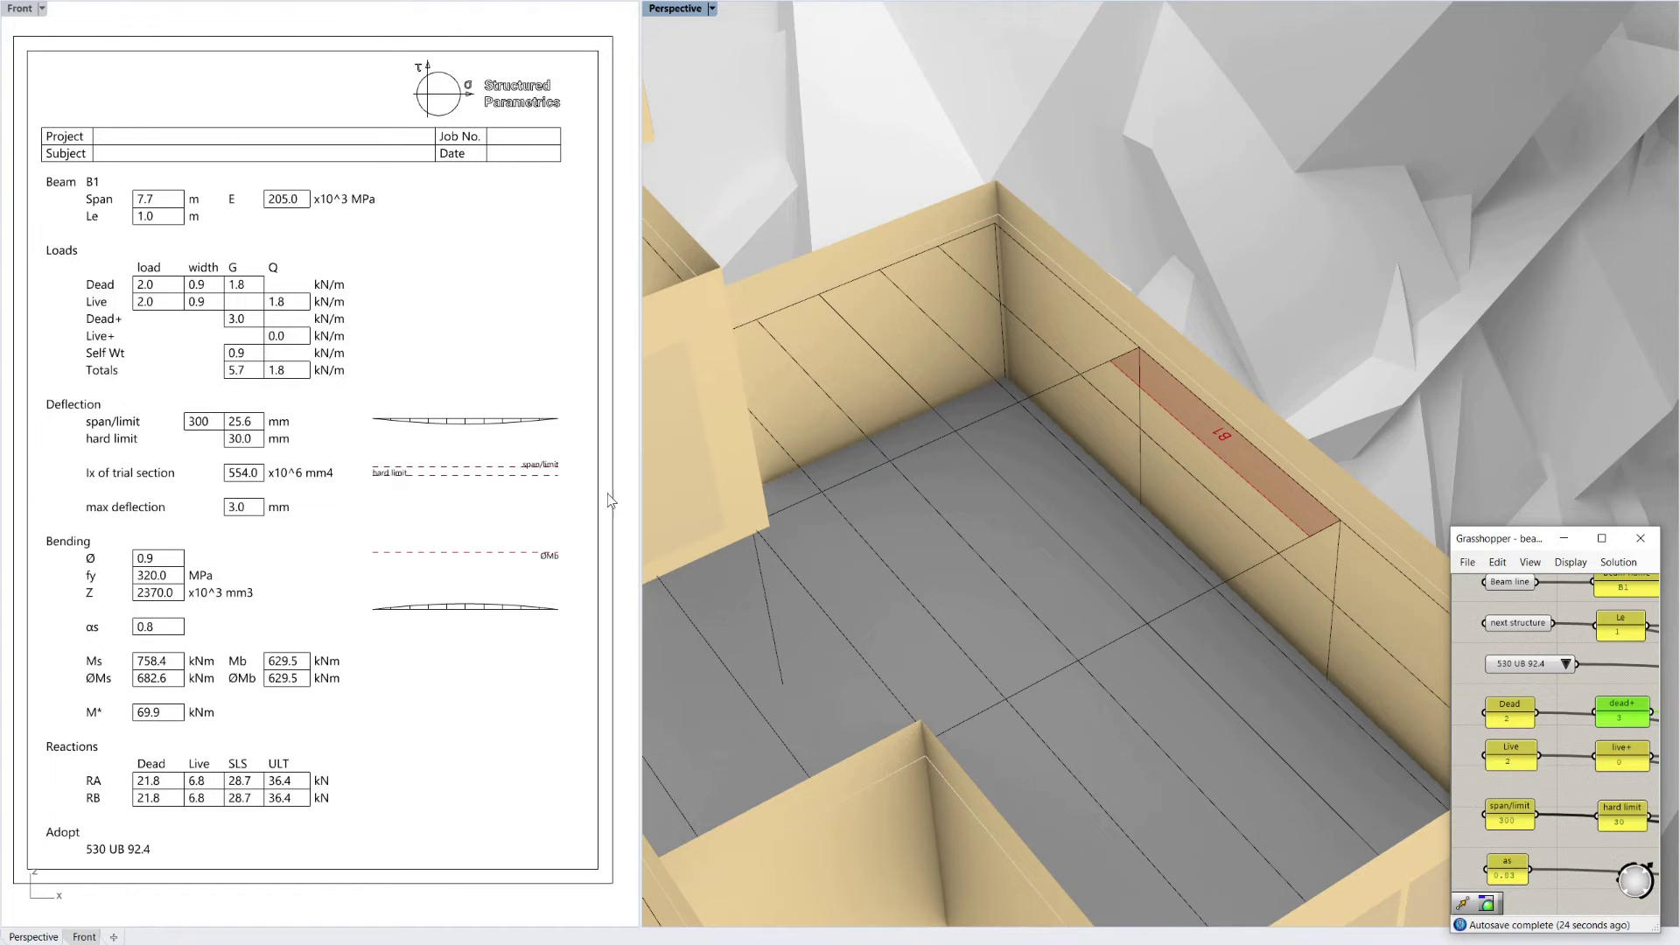
click(1566, 664)
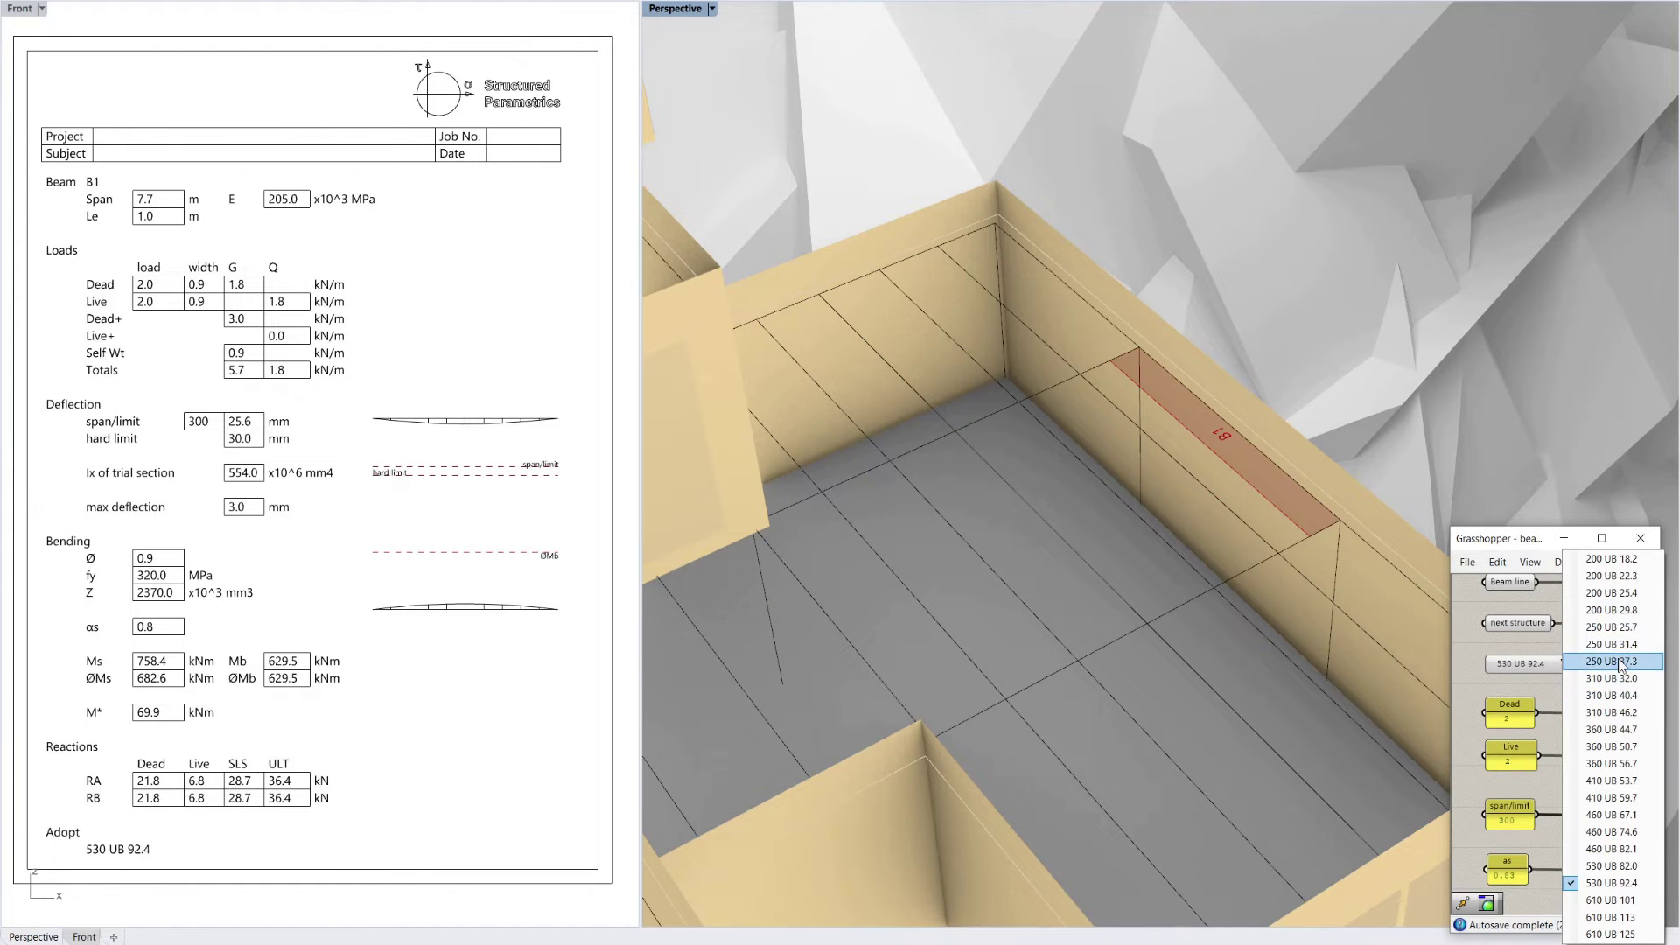
click(1615, 610)
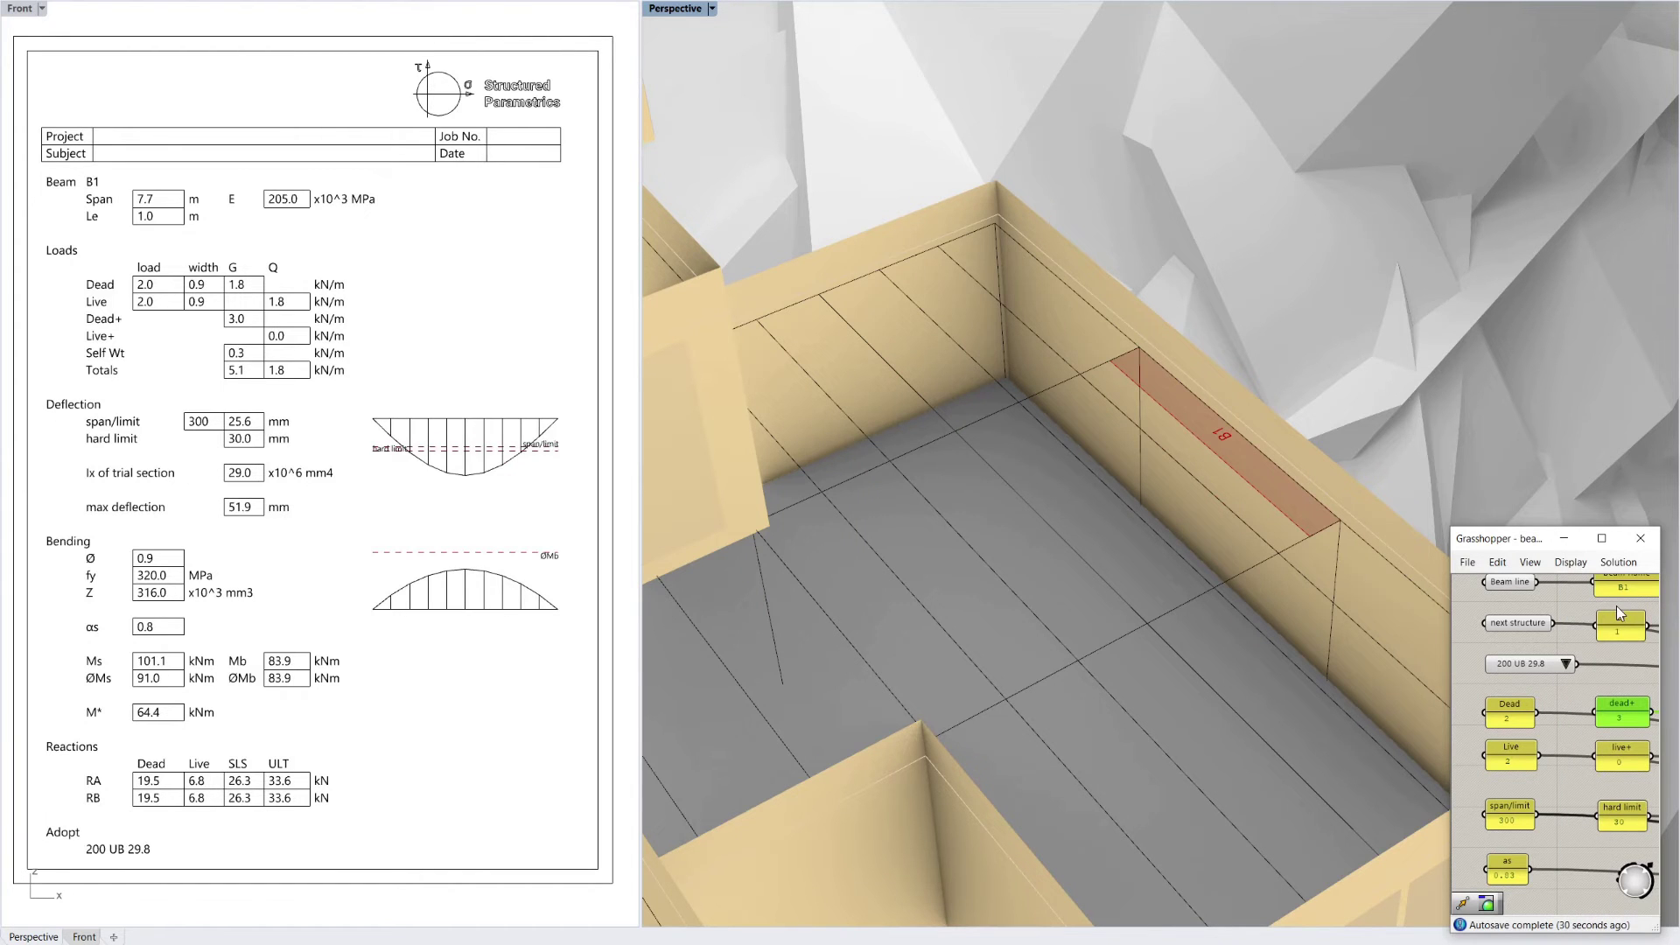
click(1567, 665)
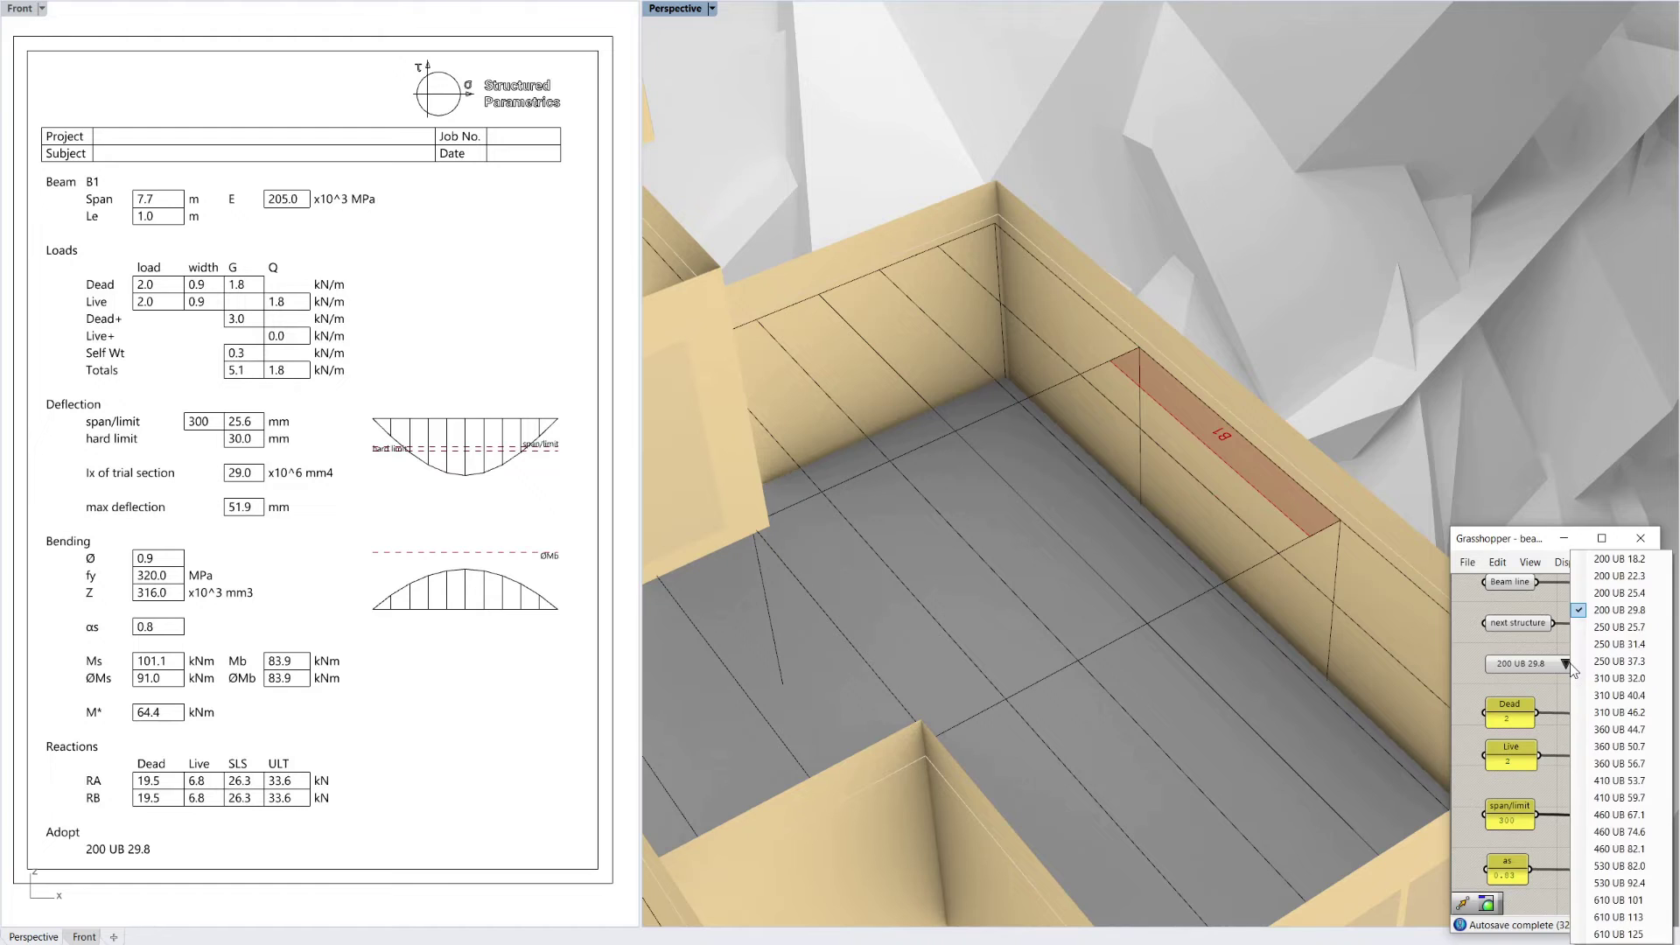
click(1620, 679)
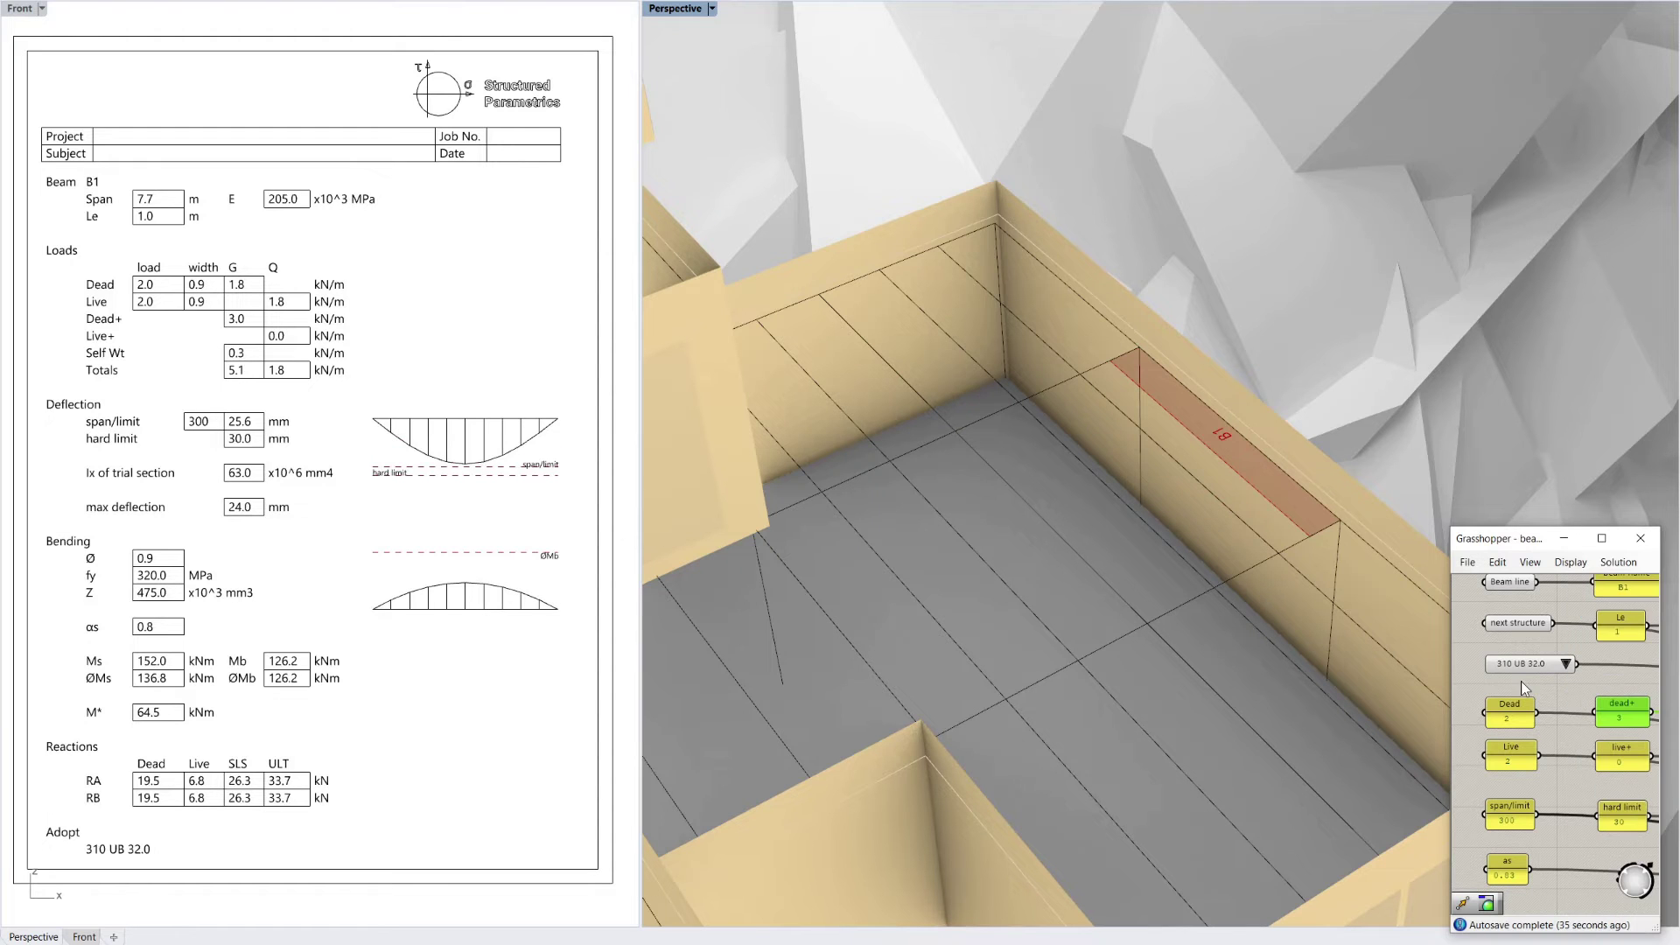
click(461, 552)
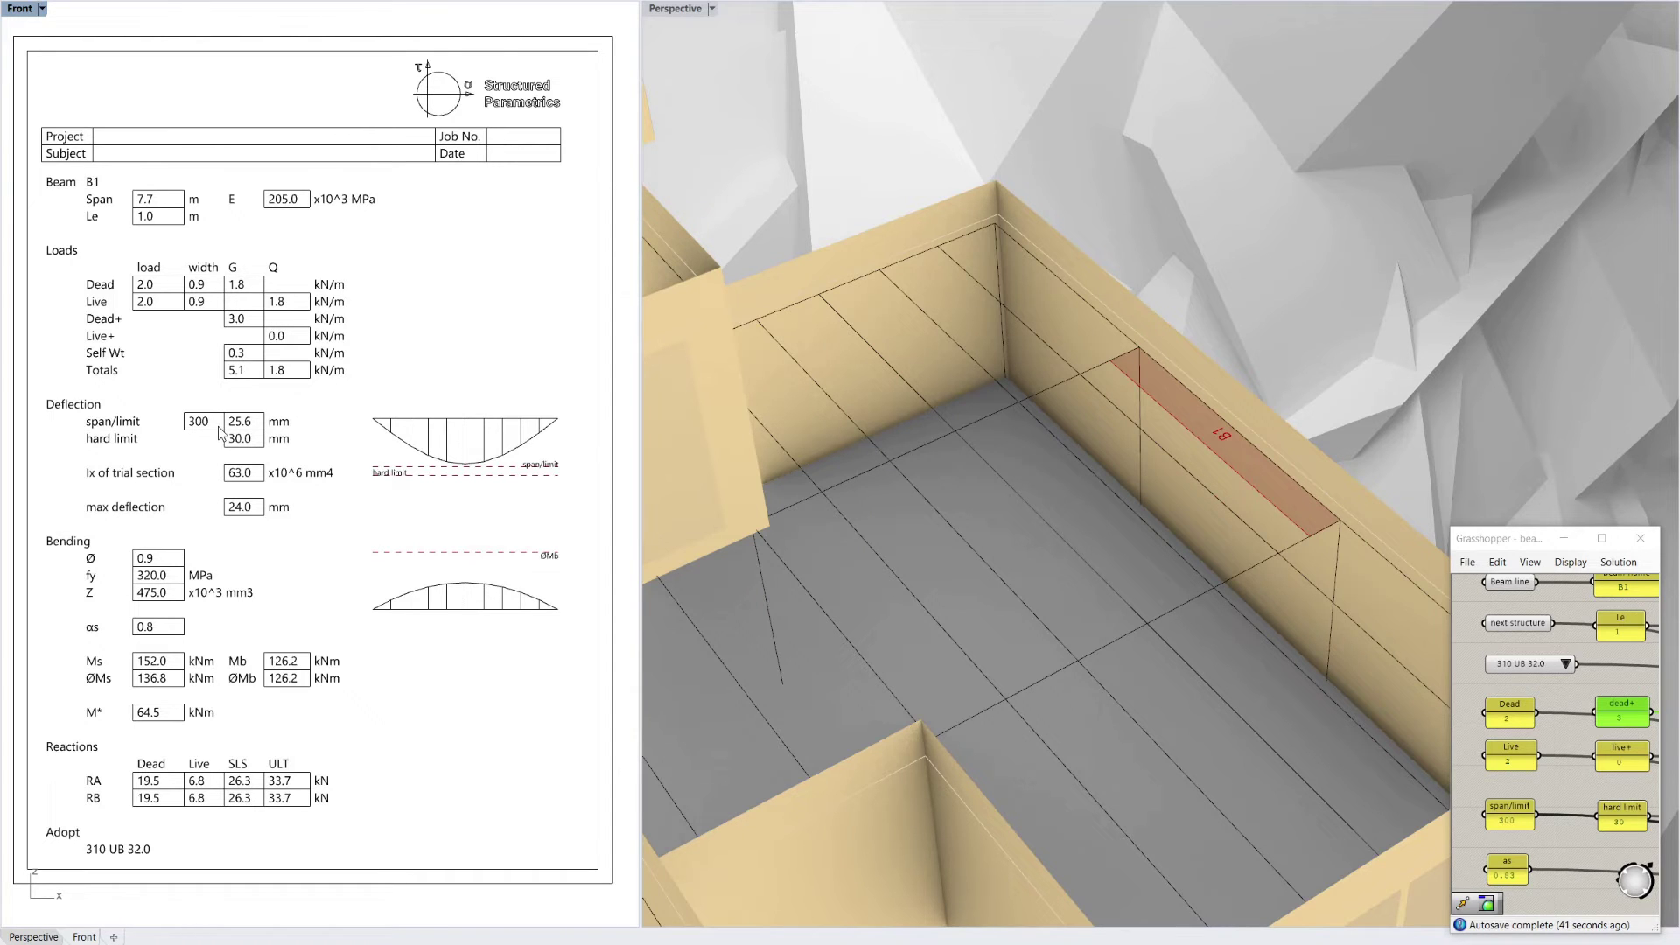
click(1450, 404)
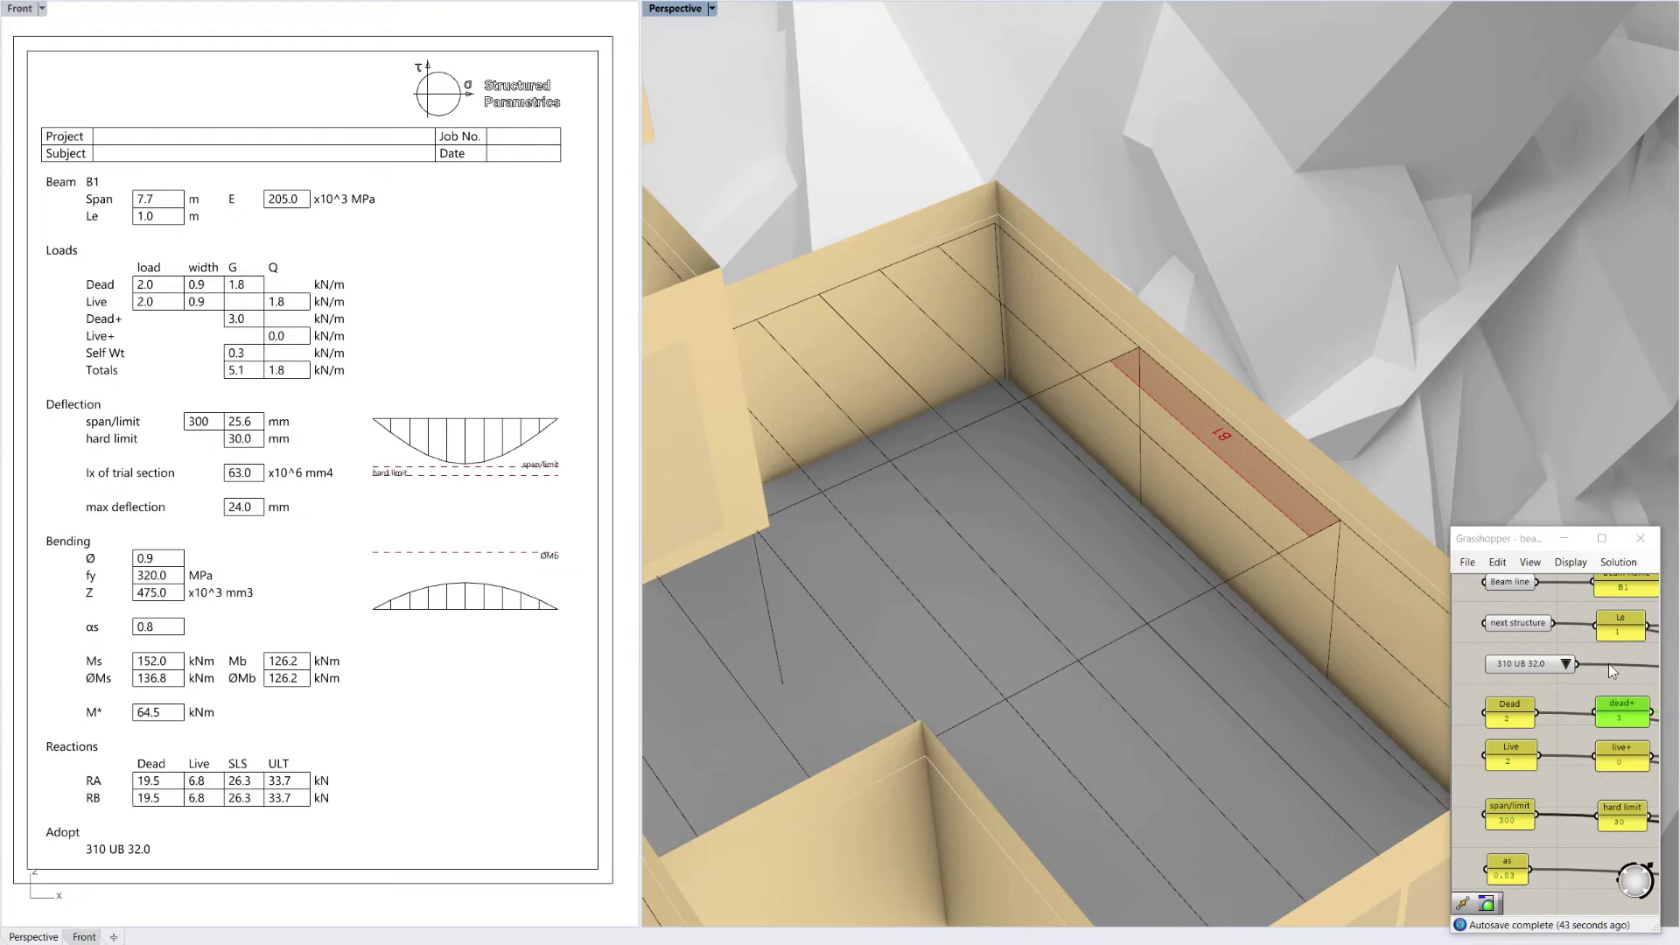
right_drag(1255, 497, 1235, 498)
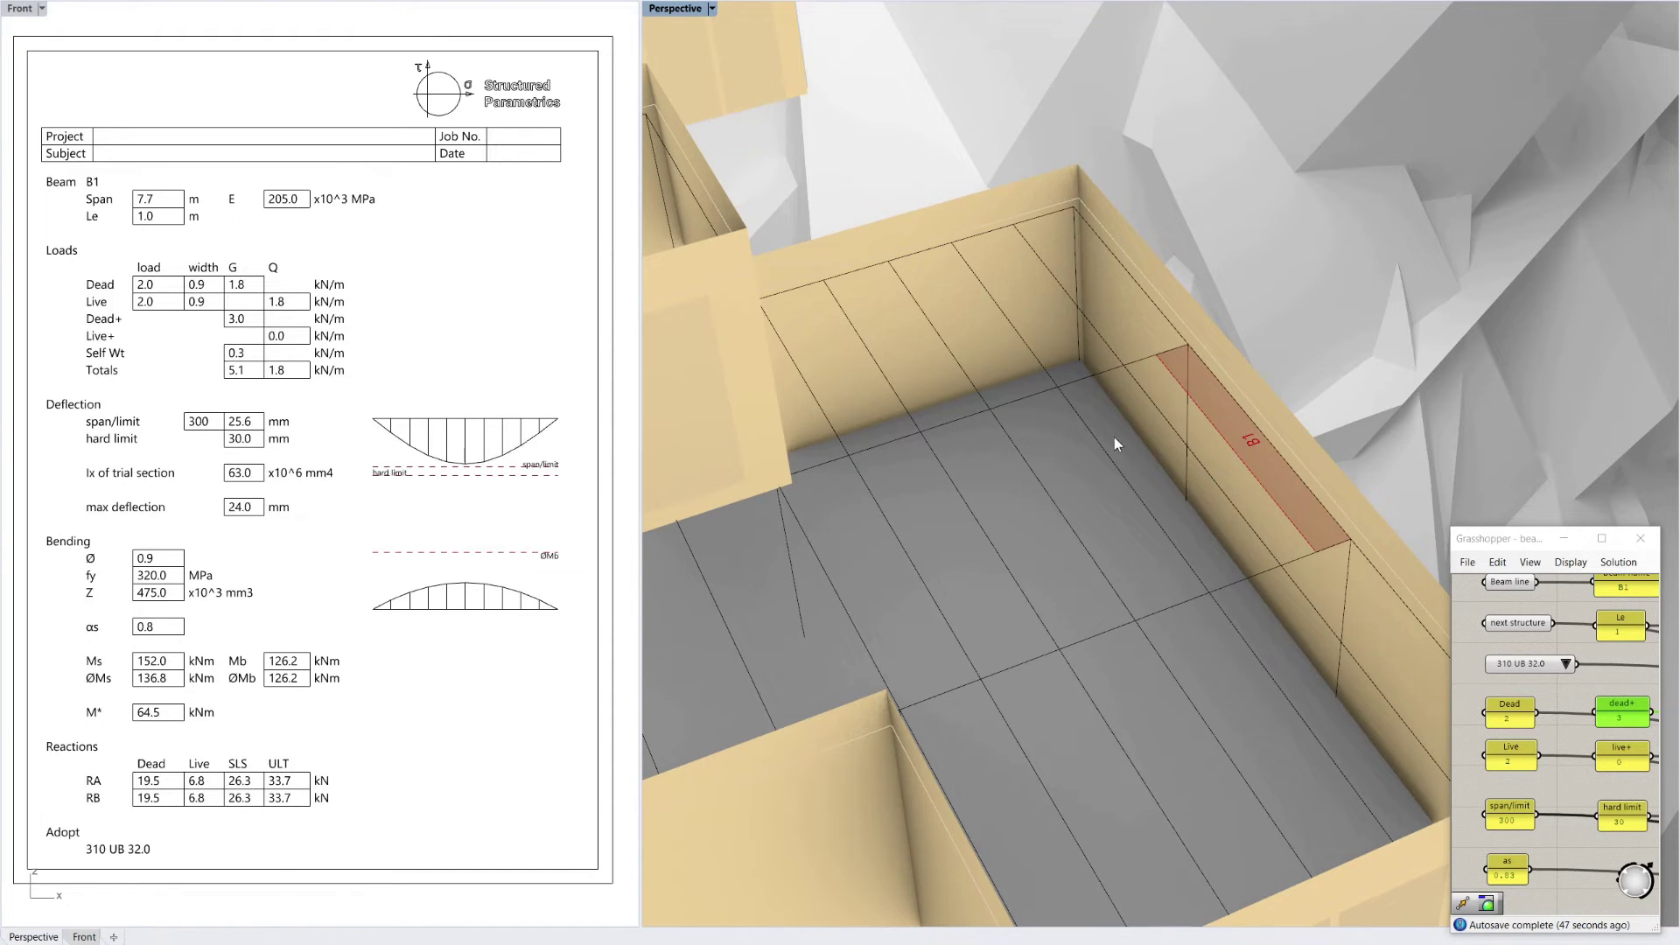
- Tighten the edge beam's deflection criteria to a span/limit of 500 and a hard limit of 10
click(1578, 697)
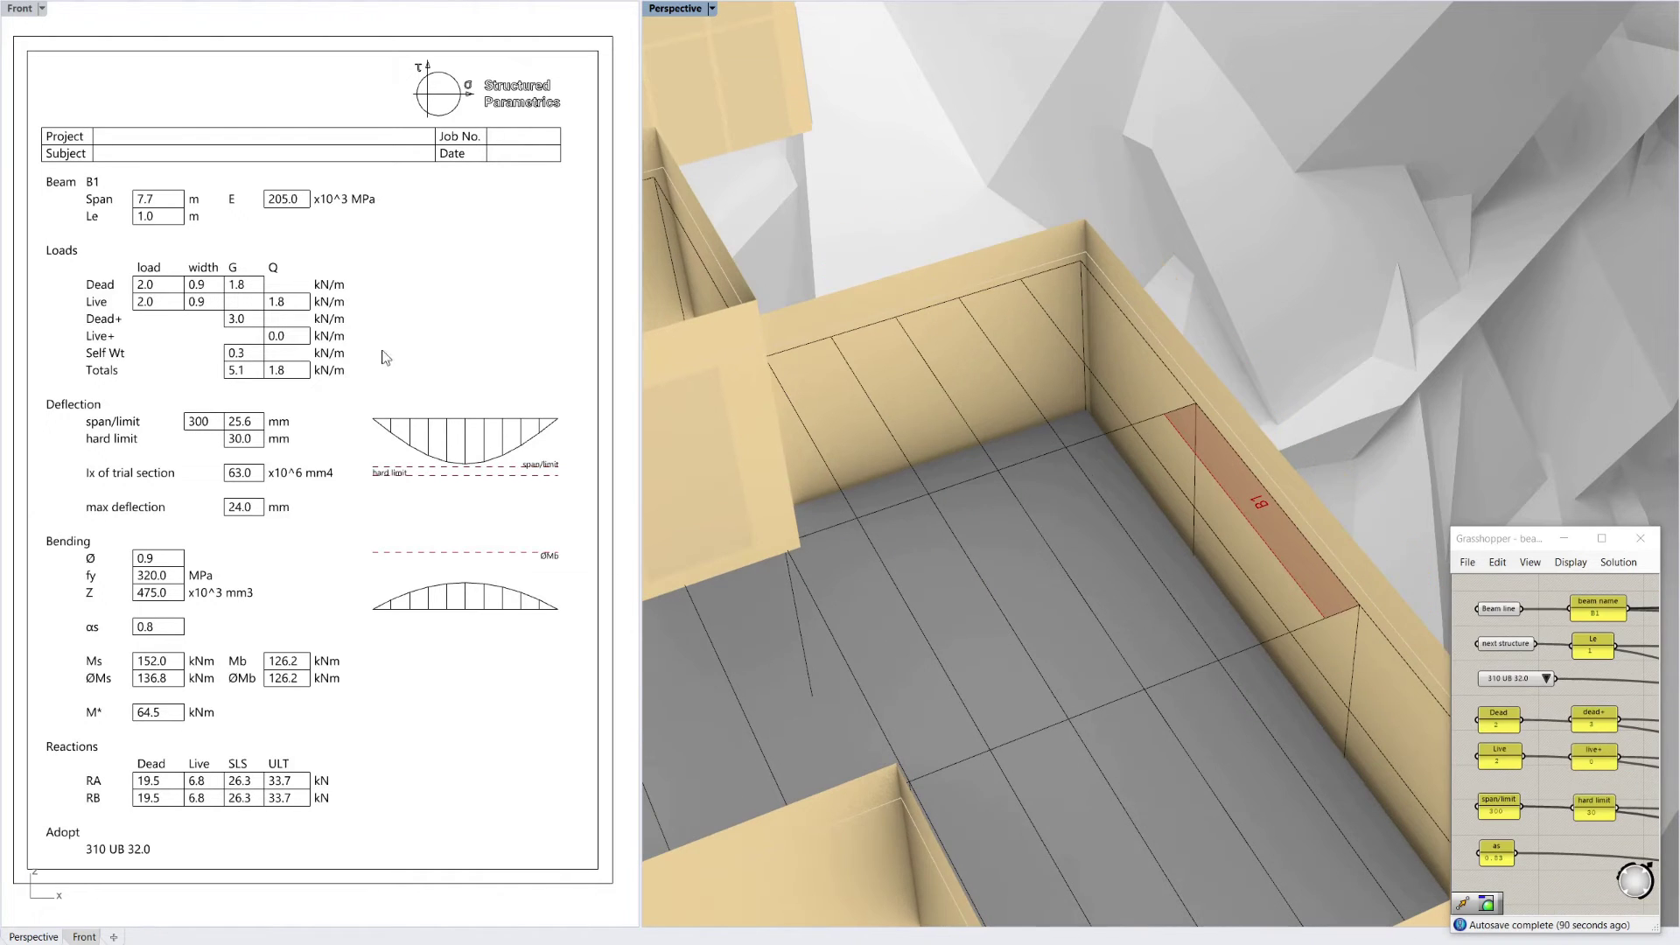
double_click(1499, 812)
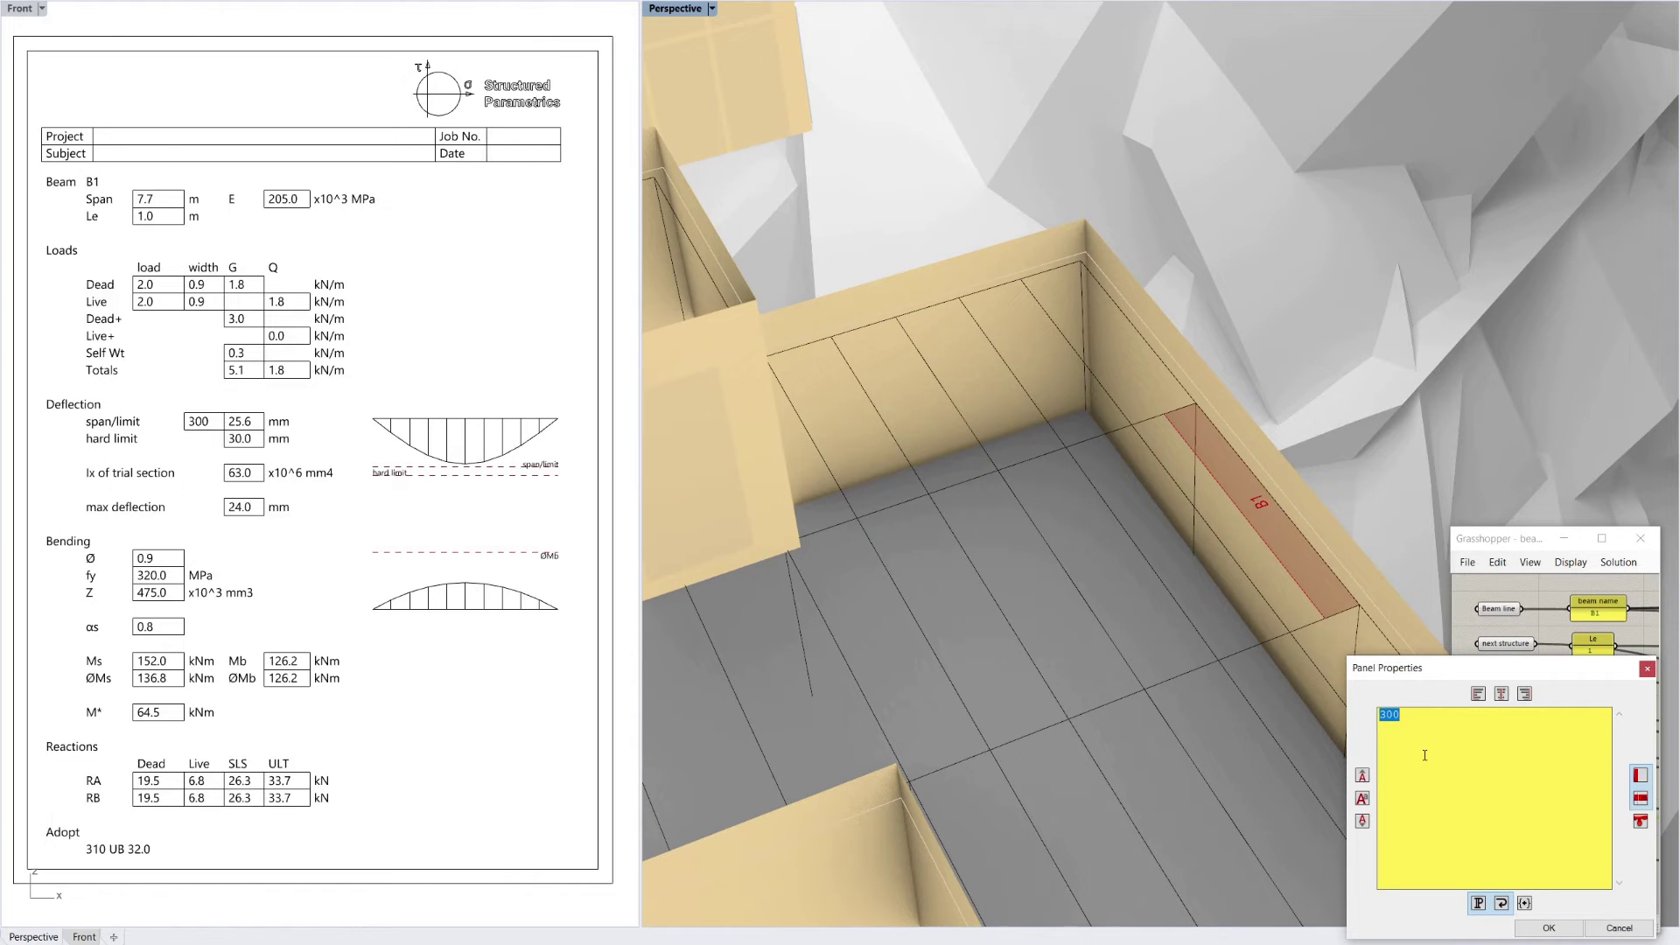
text(5)
click(1548, 929)
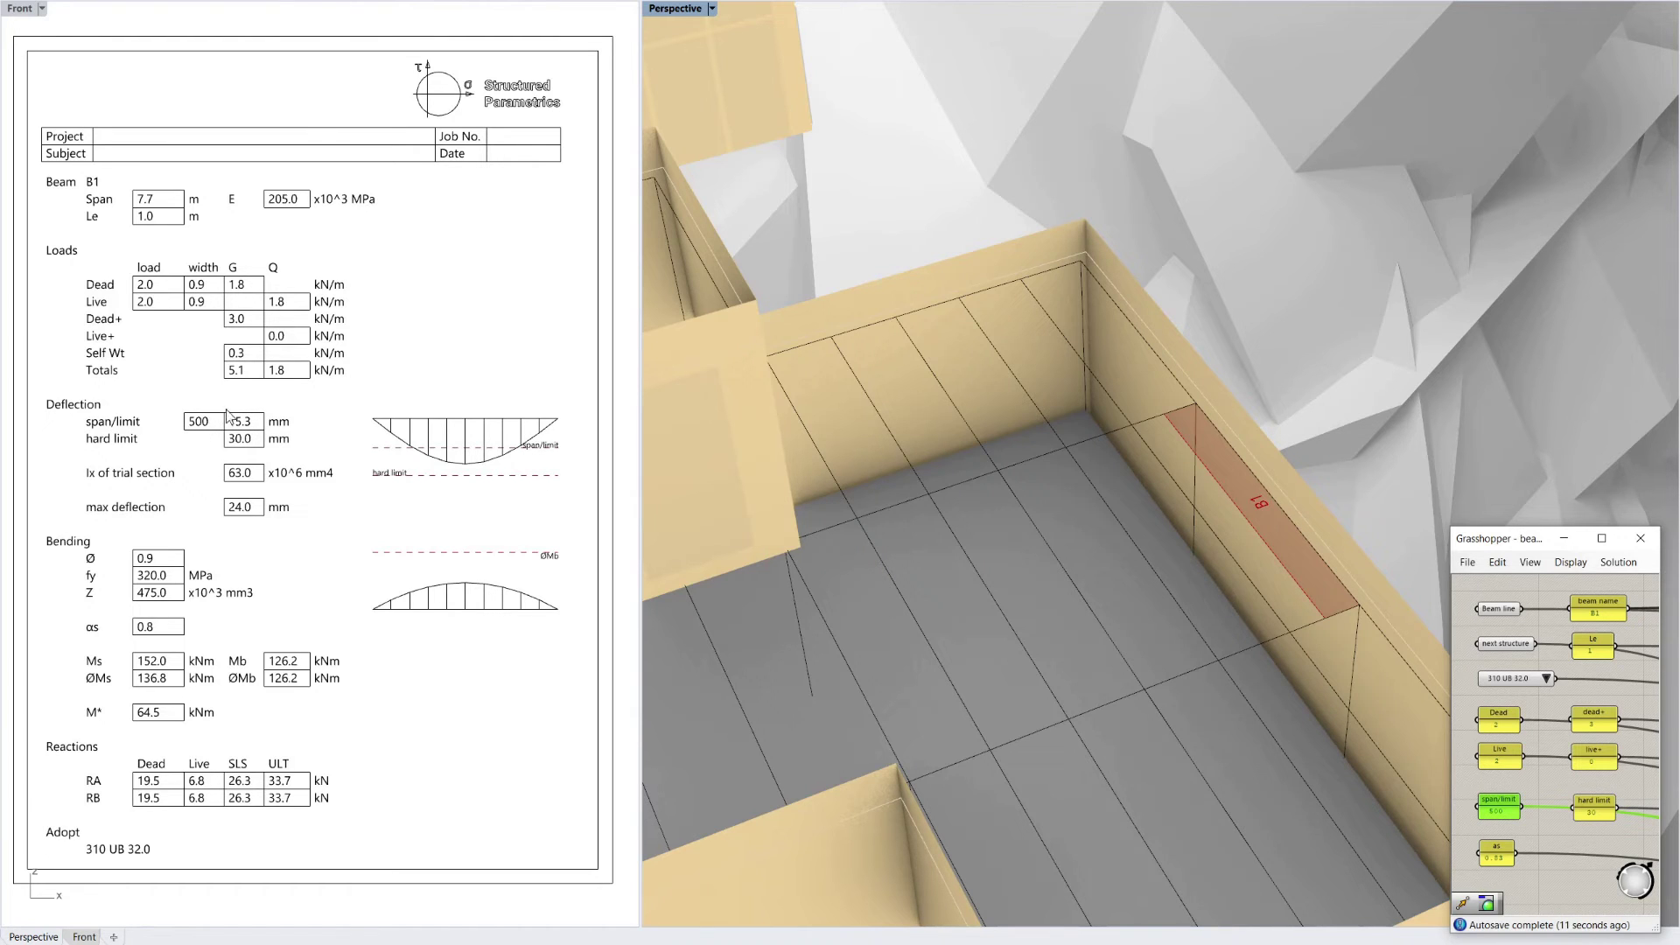
double_click(1594, 812)
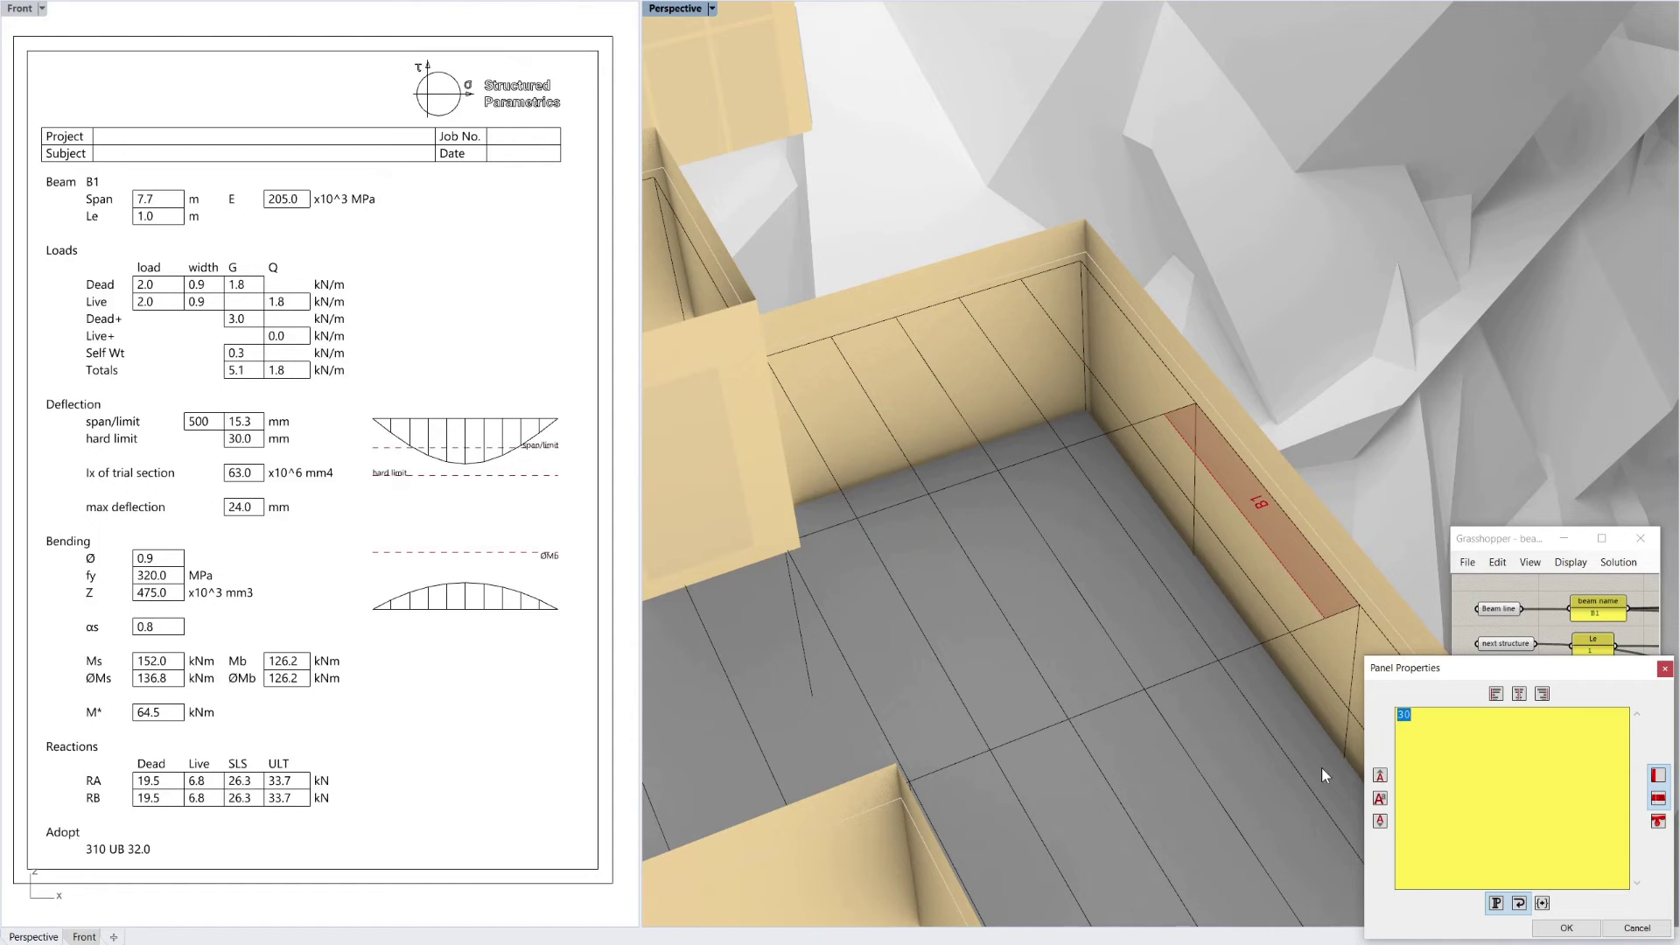
text(10)
click(1570, 927)
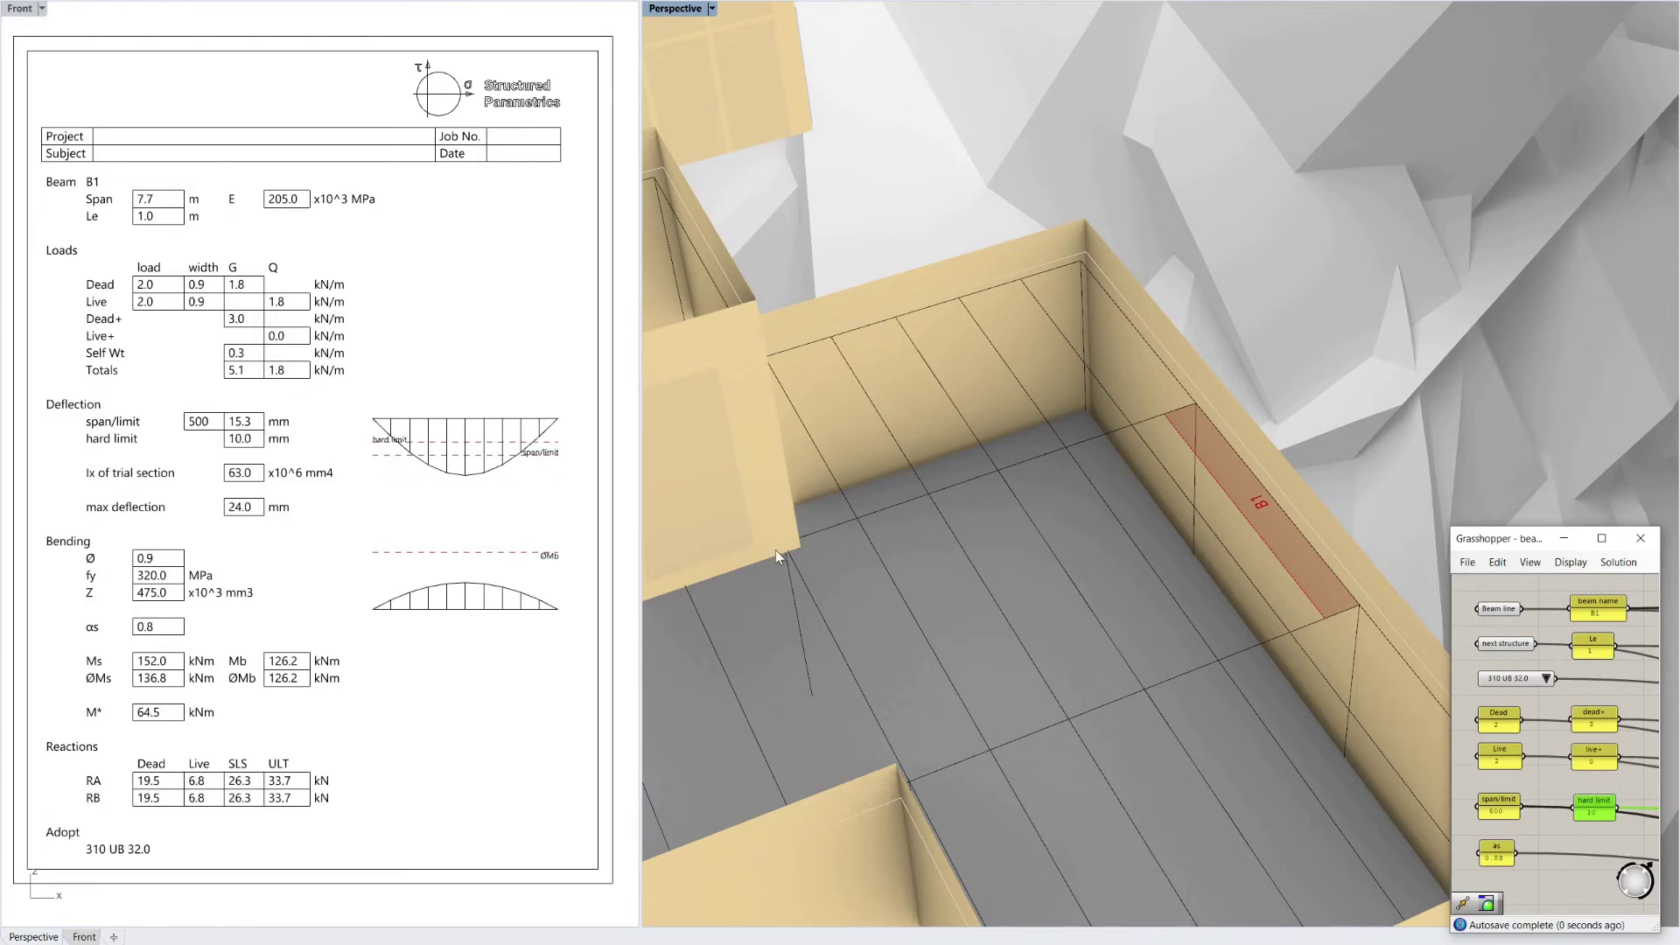
- Change the edge beam's section to 410 UB 53.7 and check its deflection and bending diagrams
click(1540, 456)
click(1546, 677)
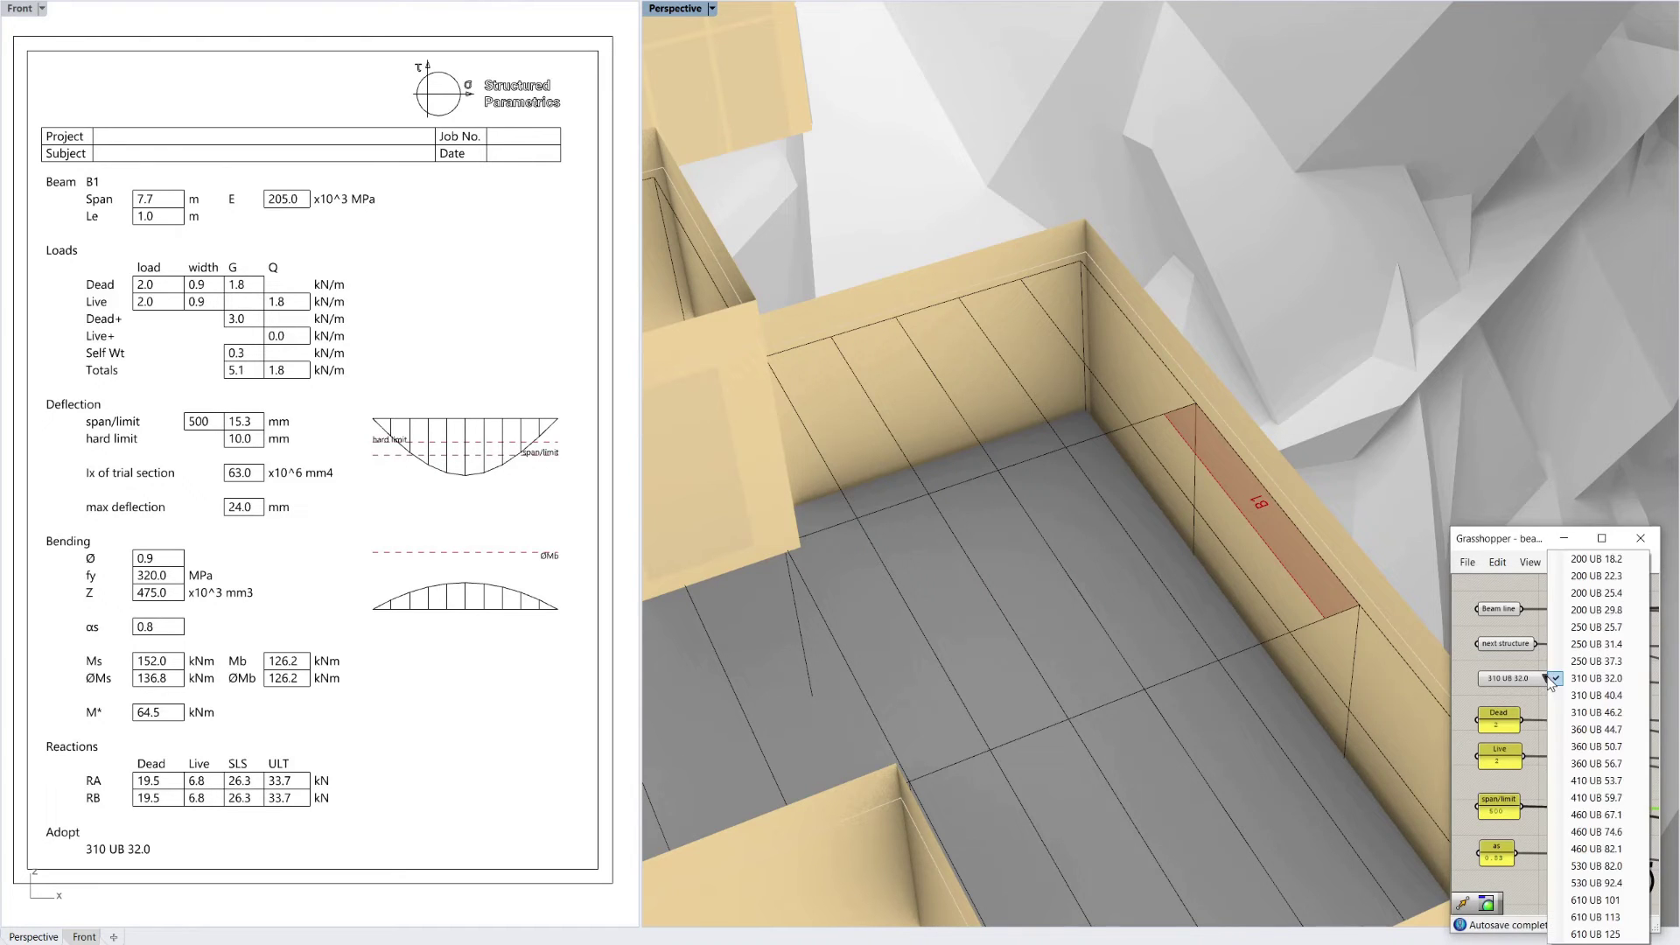
click(1598, 780)
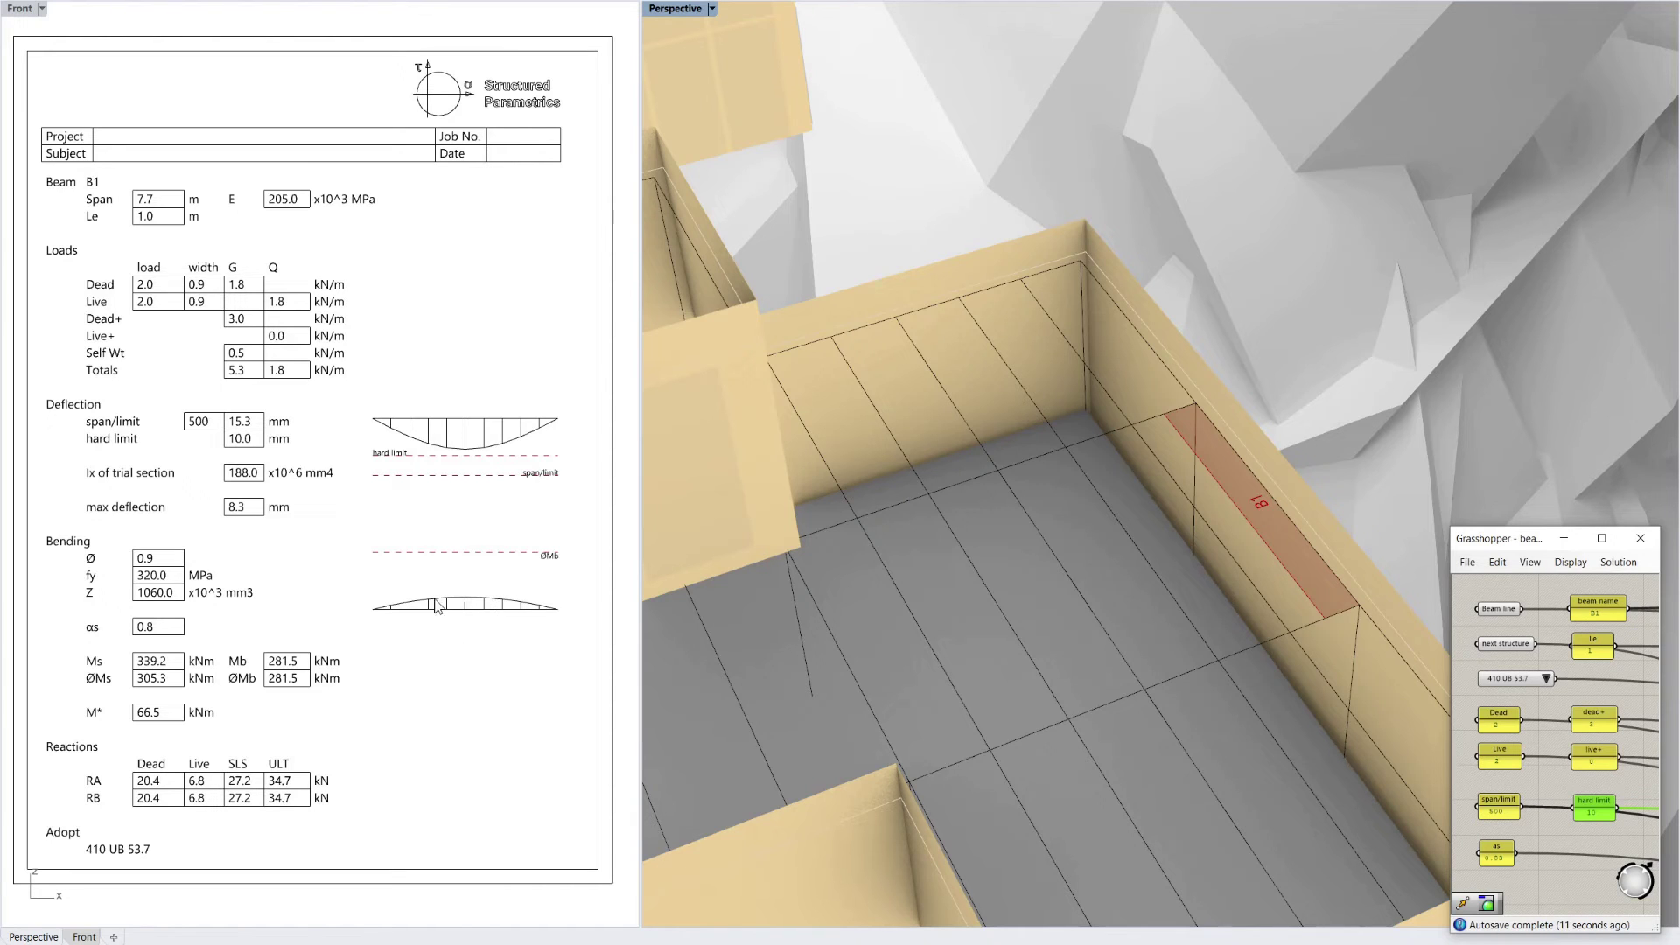
click(1419, 384)
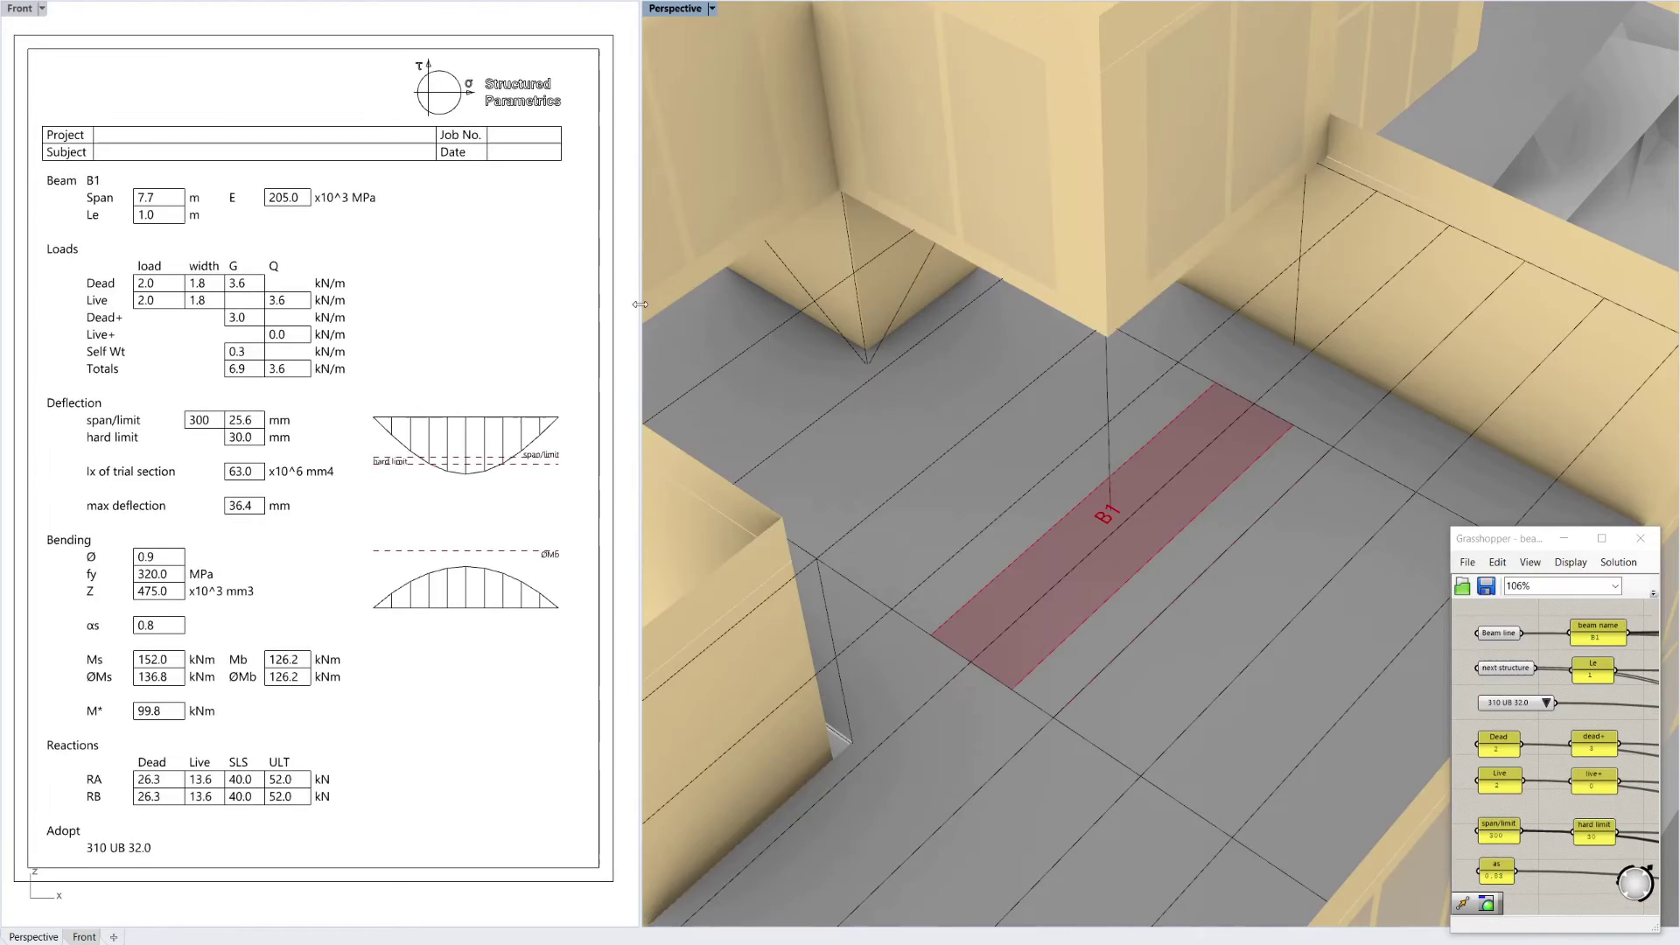
- Examine the calculation sheet for interior joist B1 and view its loaded strip within the surrounding building from several angles
click(540, 345)
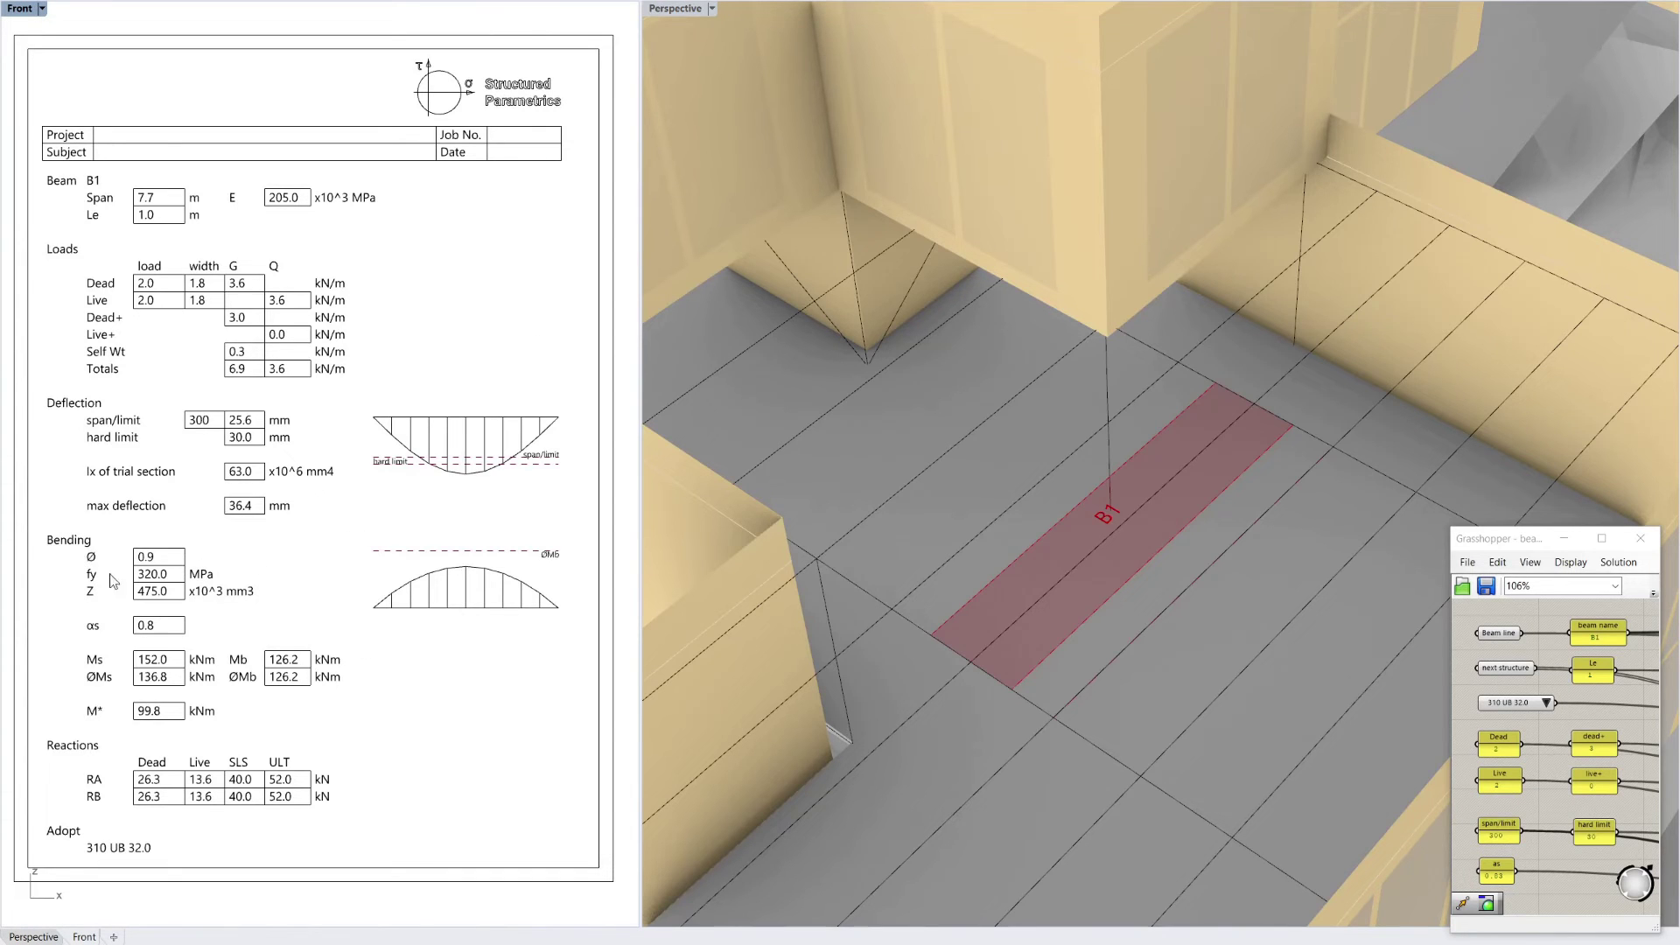
right_drag(1026, 537, 1347, 253)
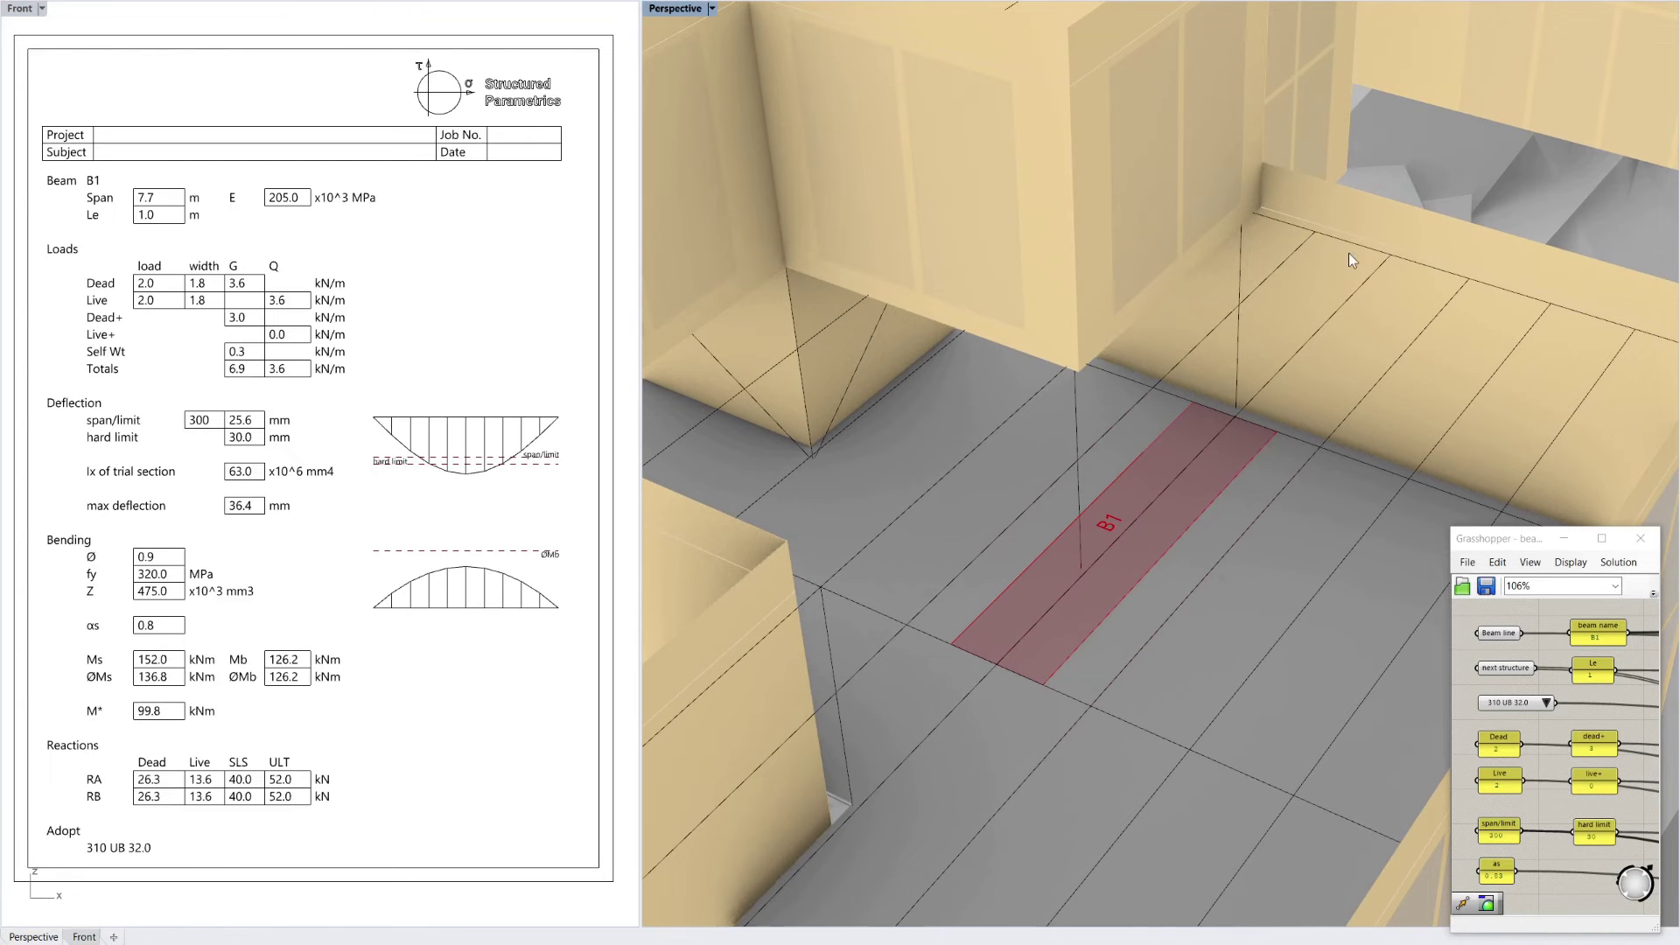
scroll(1205, 458, down, 6)
right_drag(1072, 594, 1170, 529)
scroll(1136, 496, down, 4)
scroll(1167, 522, down, 5)
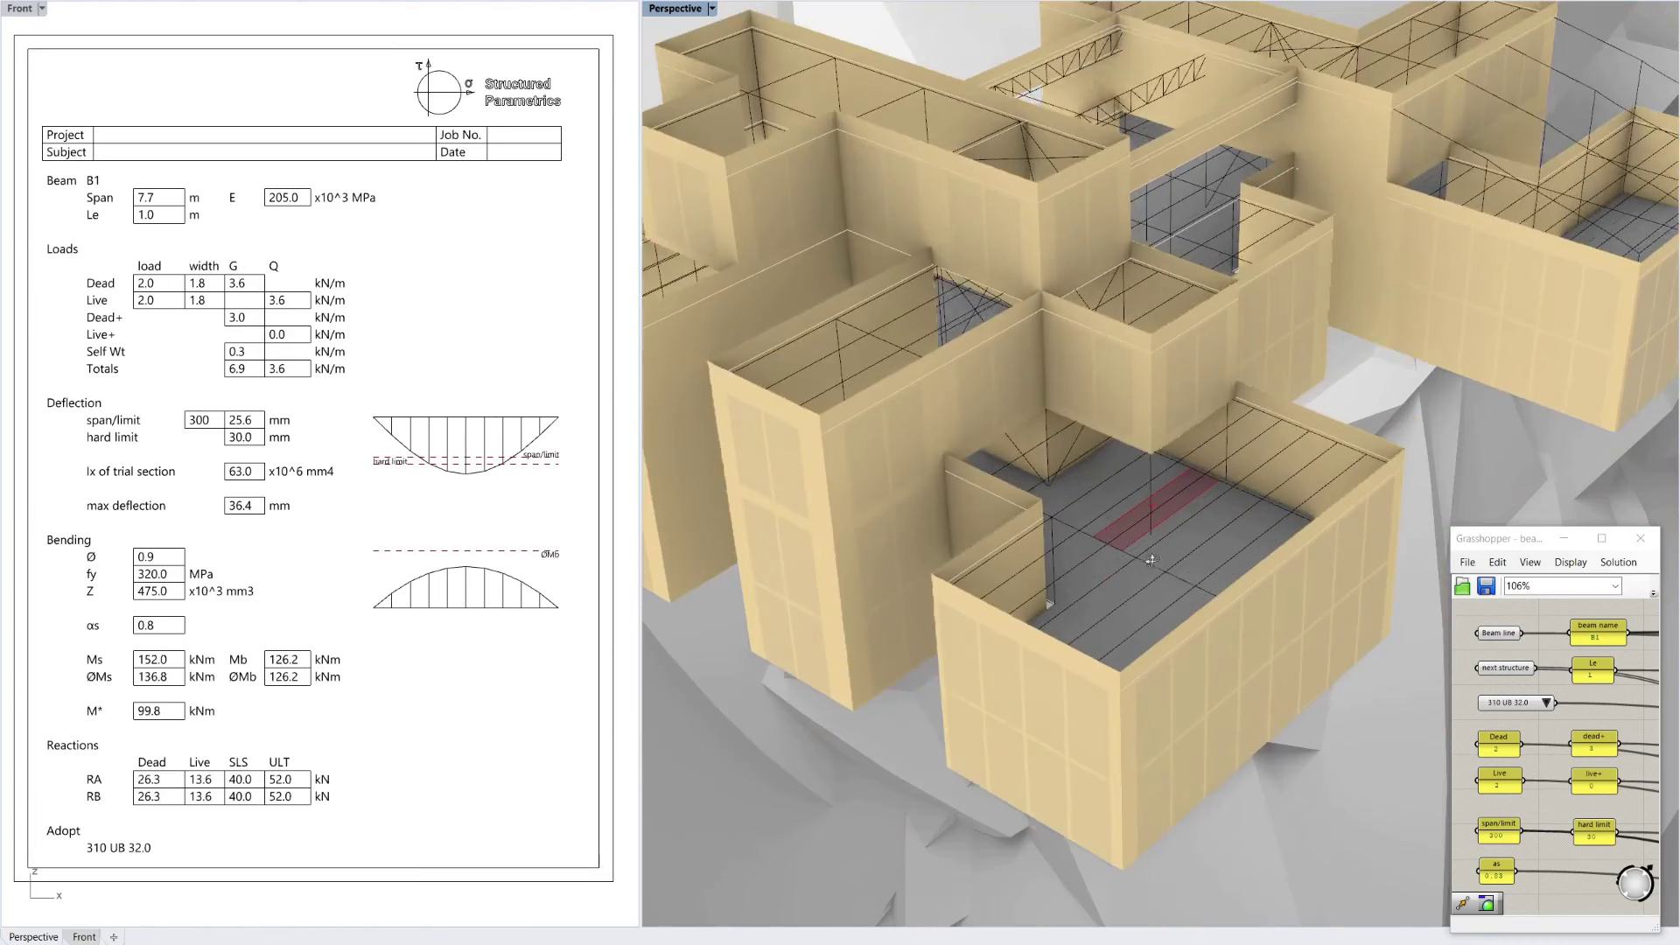
scroll(1169, 535, up, 5)
scroll(1168, 535, up, 4)
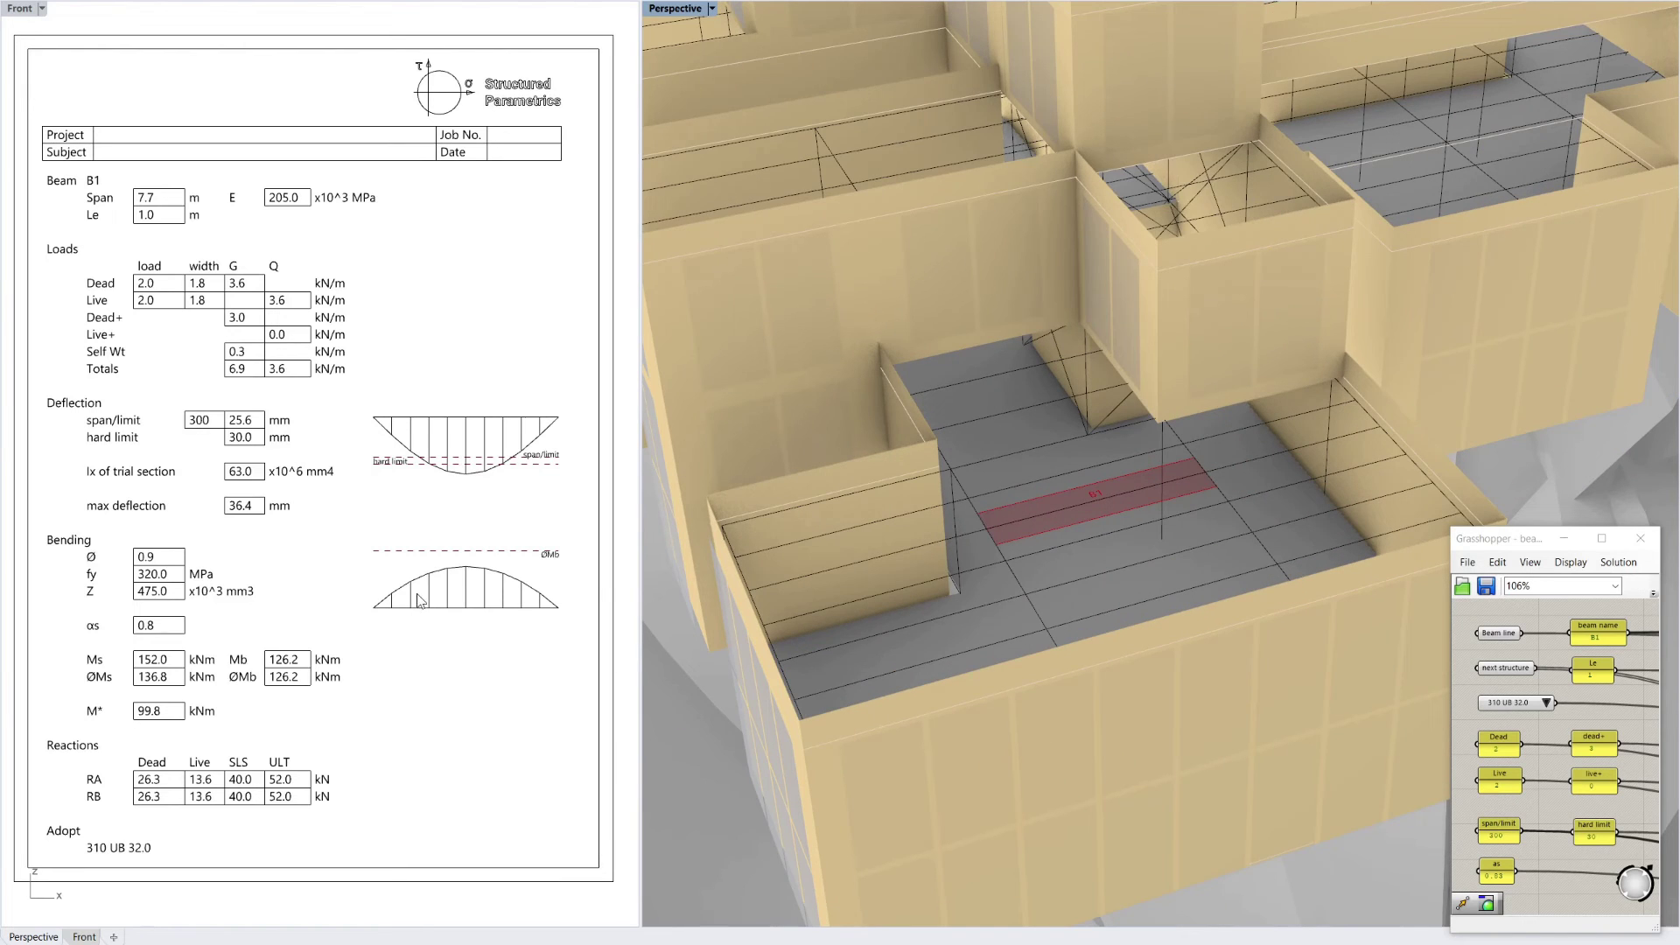
mouse_move(1041, 518)
right_down()
mouse_move(1090, 515)
mouse_move(1068, 530)
right_up()
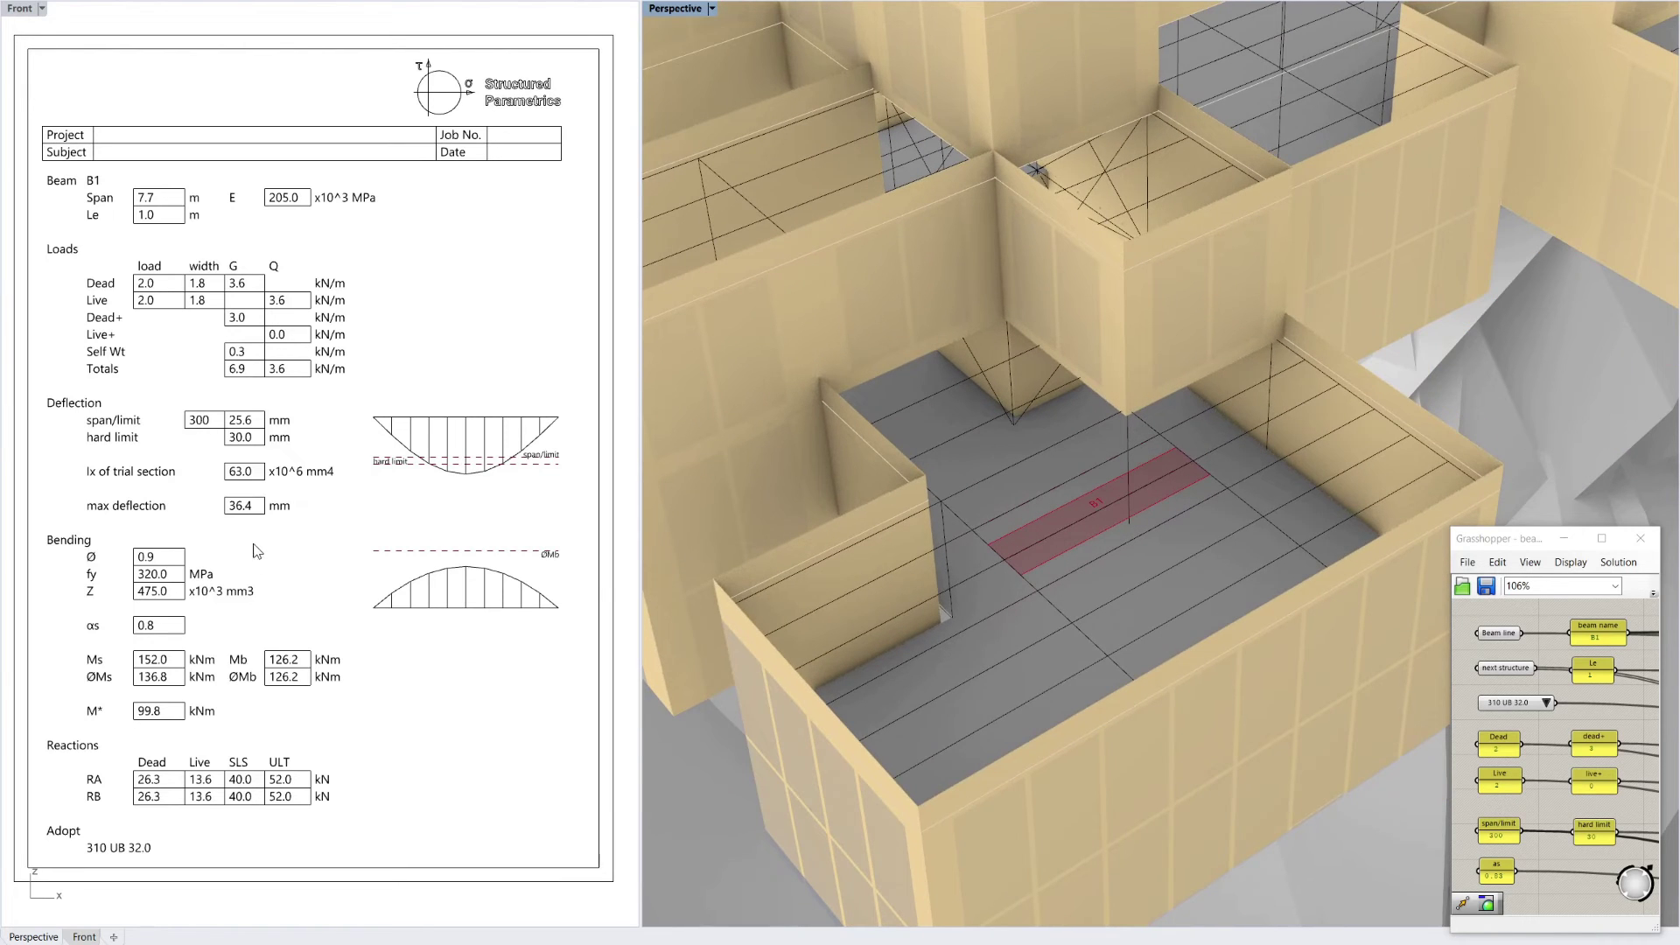
- Review beam B1's bending parameters, moment capacities, end reactions and adopted section on the calculation sheet alongside its loaded strip in the model
right_drag(1026, 630, 1017, 636)
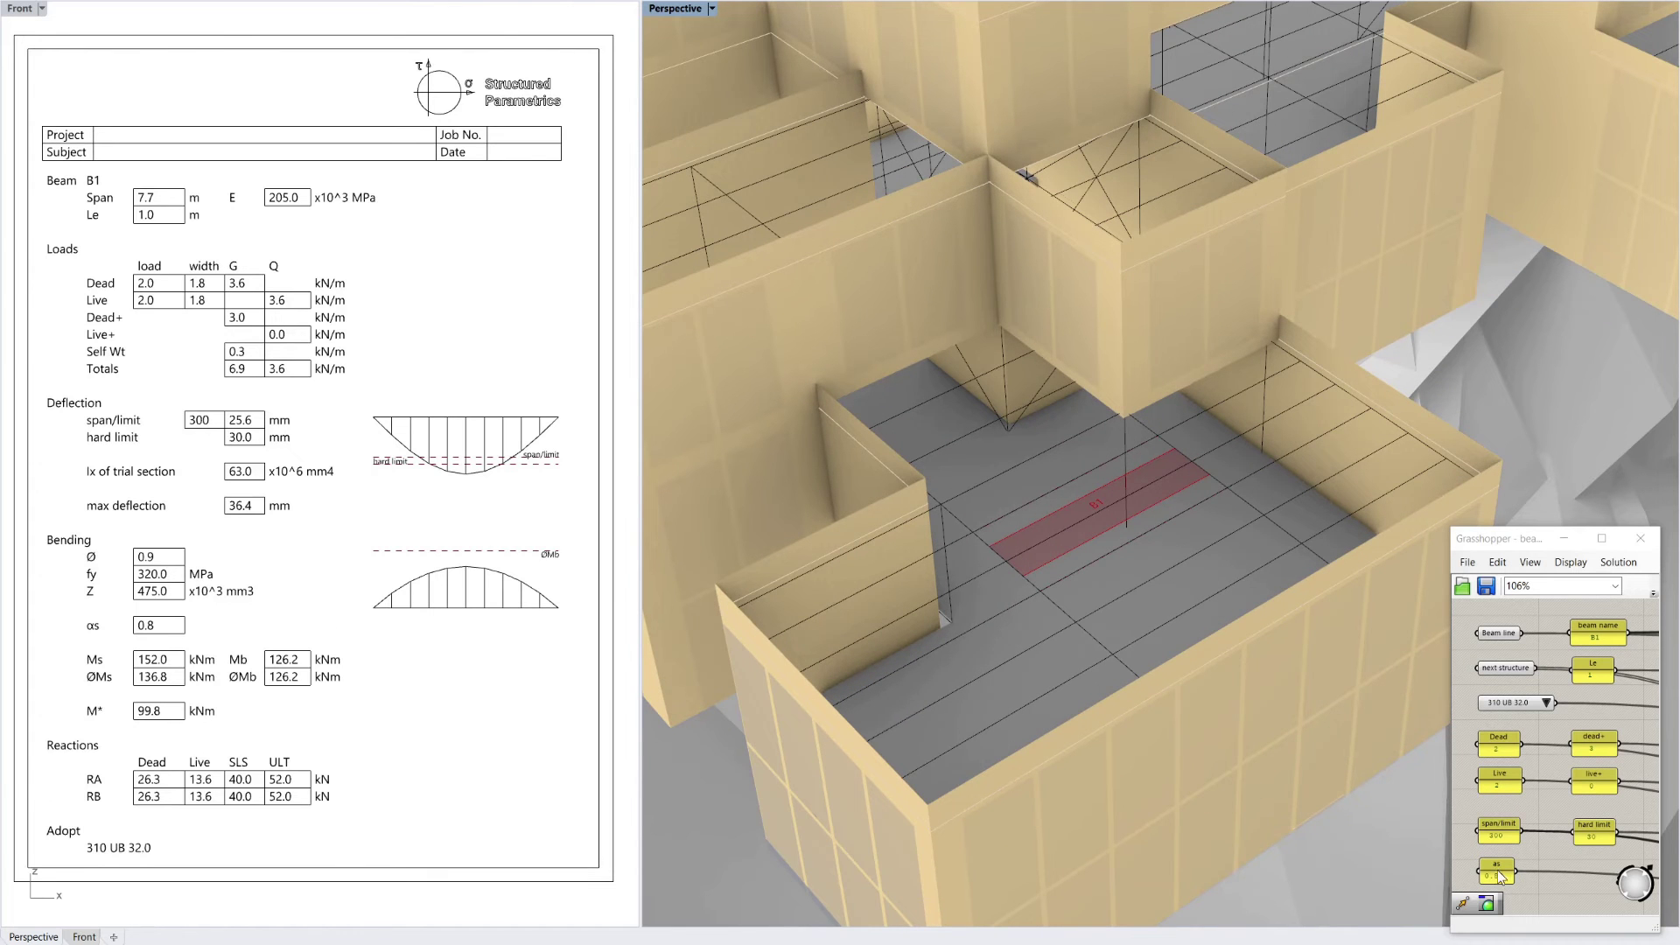
right_drag(920, 678, 1071, 633)
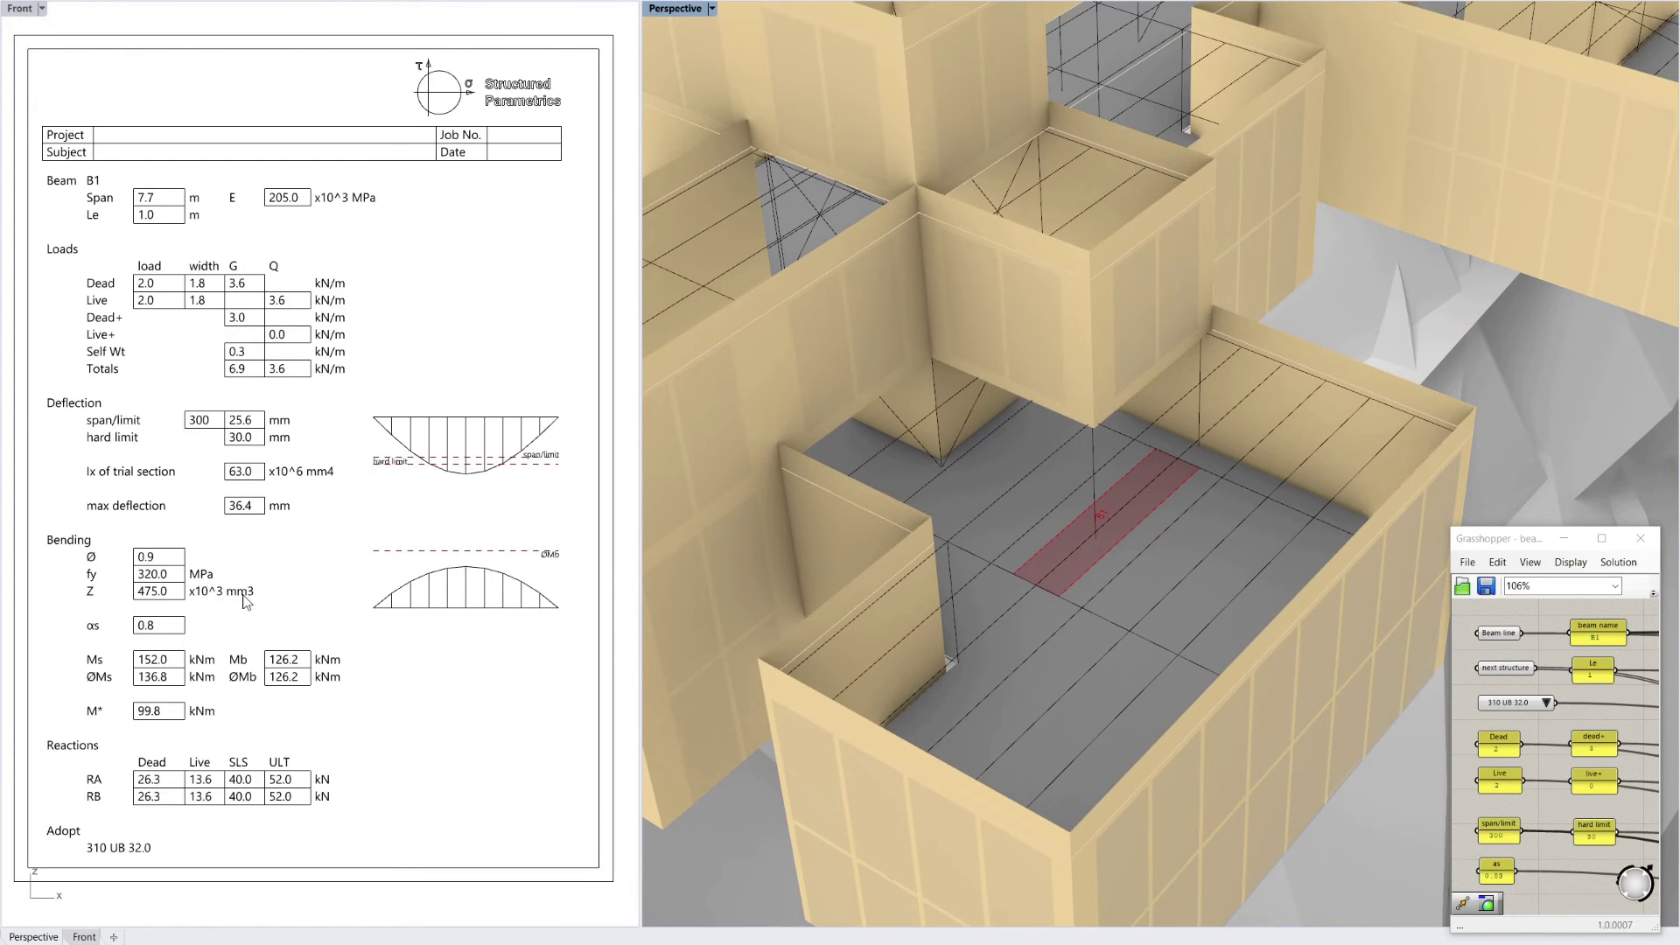
right_drag(1263, 640, 1215, 597)
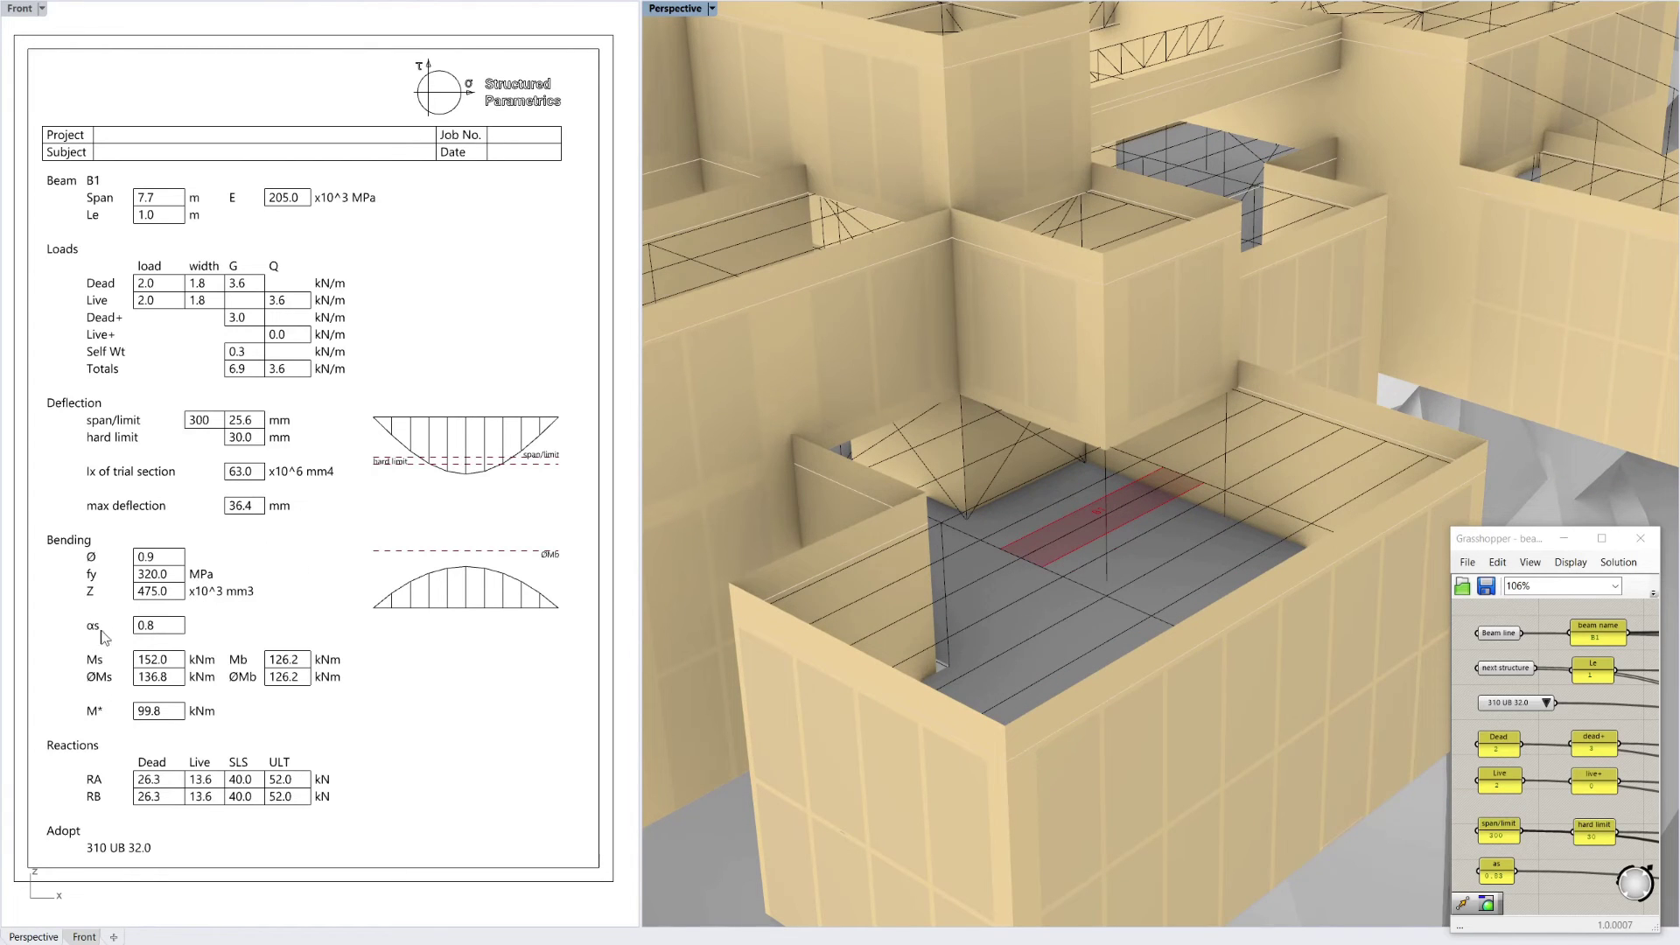
mouse_move(1117, 618)
right_down()
mouse_move(1112, 633)
mouse_move(1110, 611)
right_up()
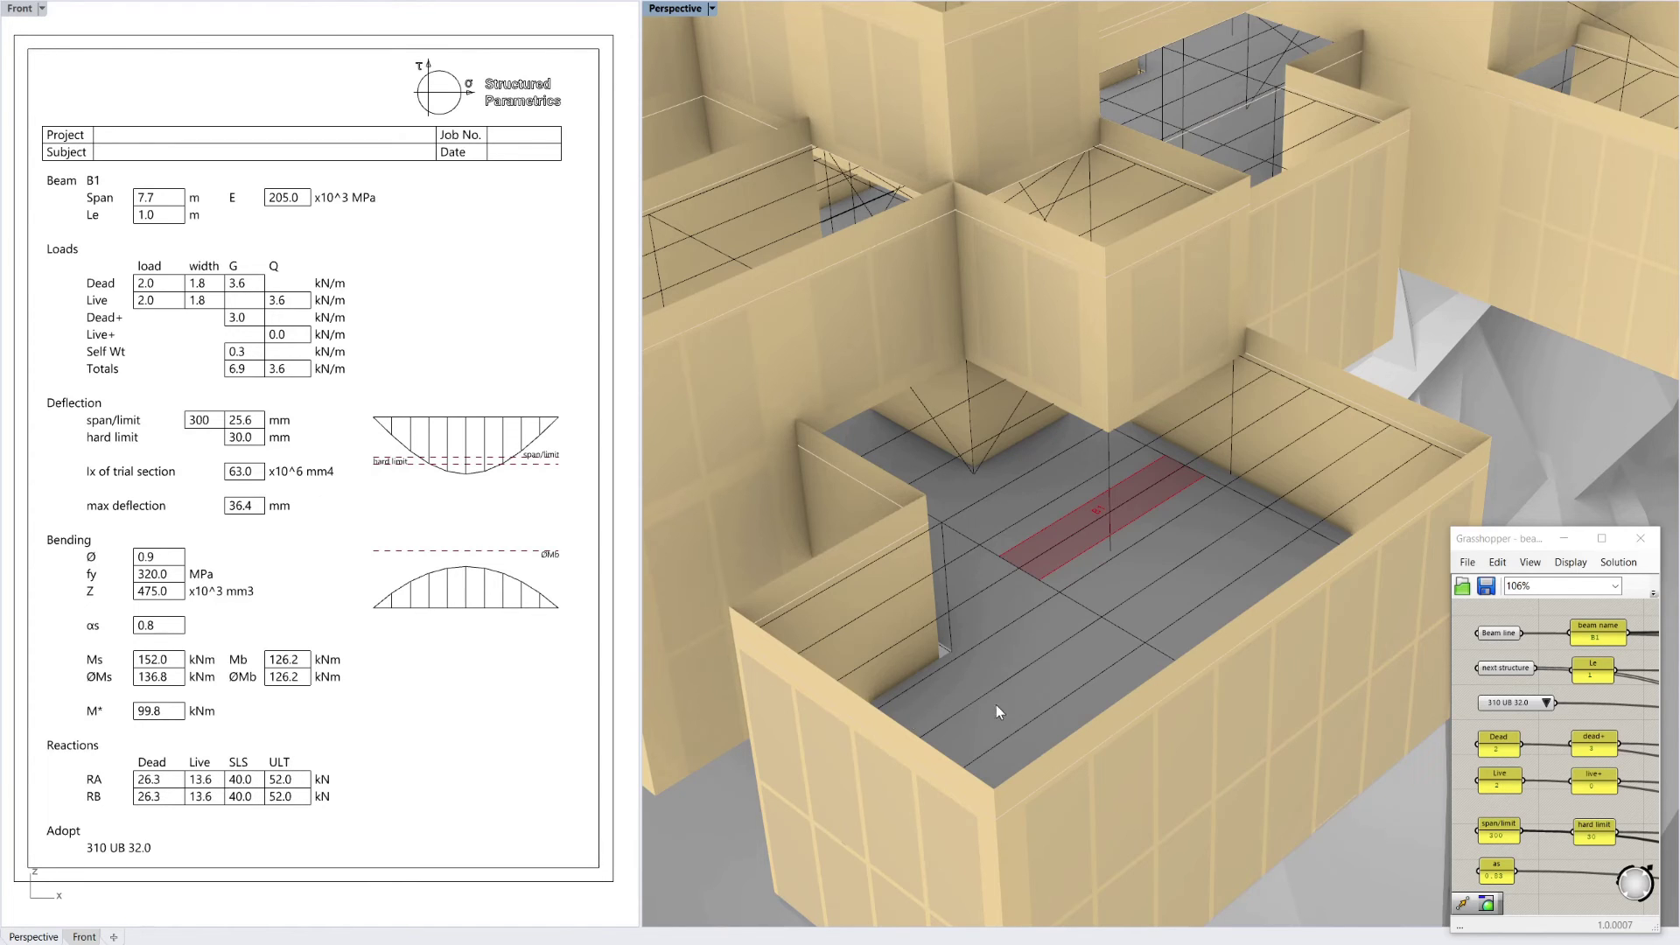
right_drag(1094, 653, 1089, 649)
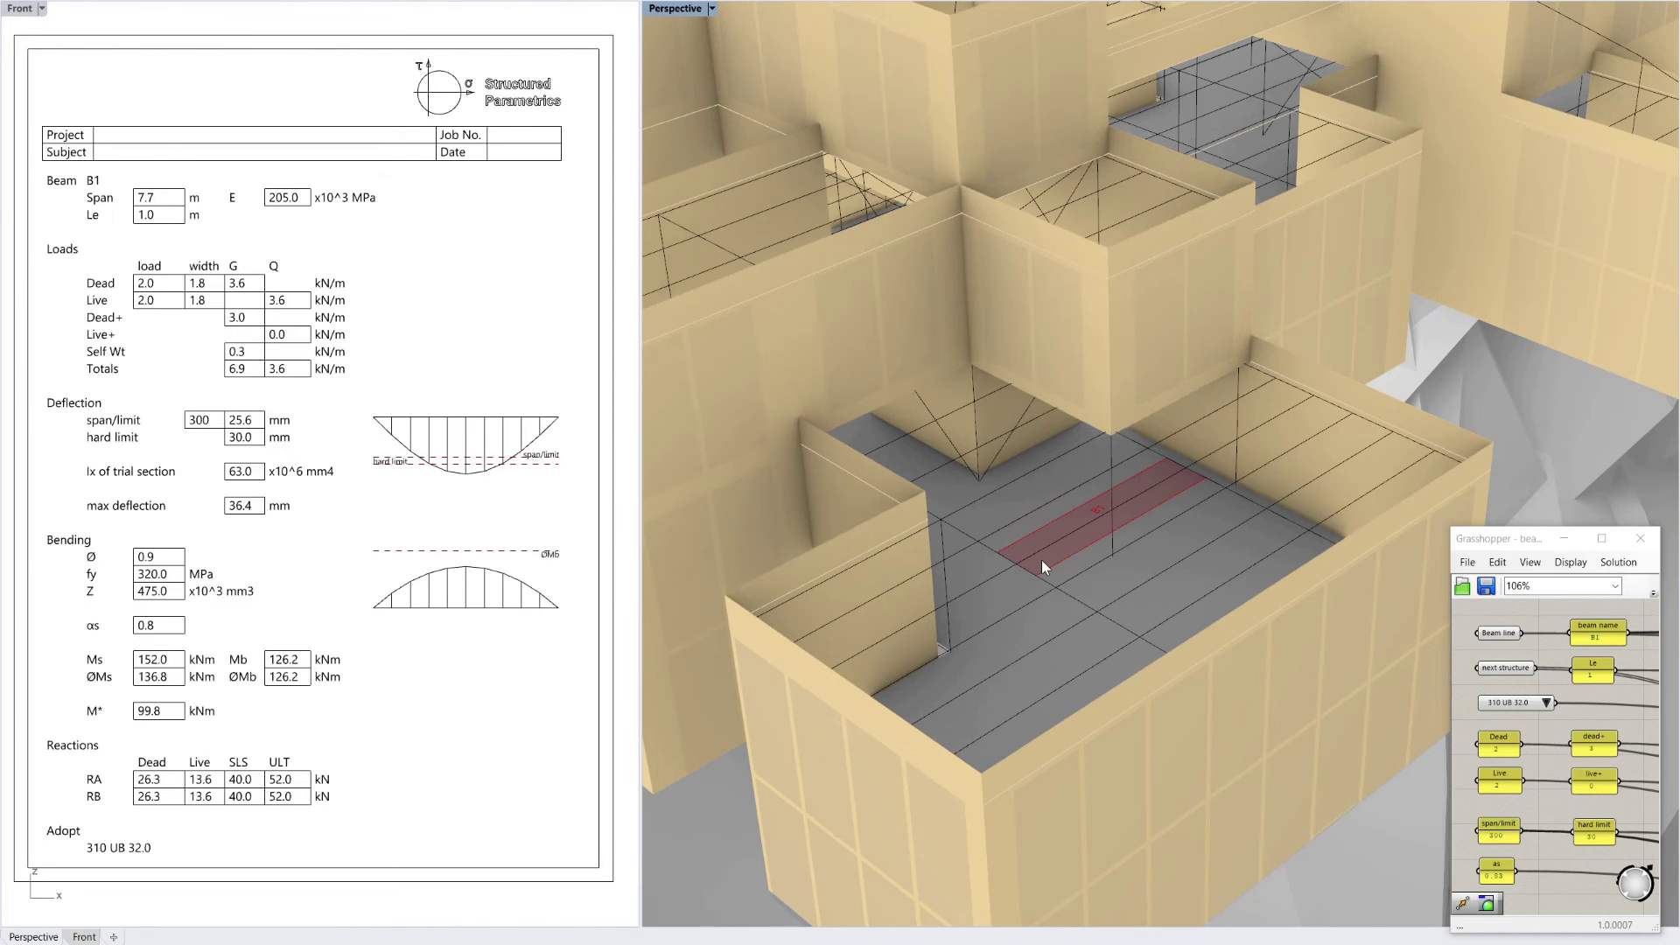
right_drag(1137, 580, 978, 527)
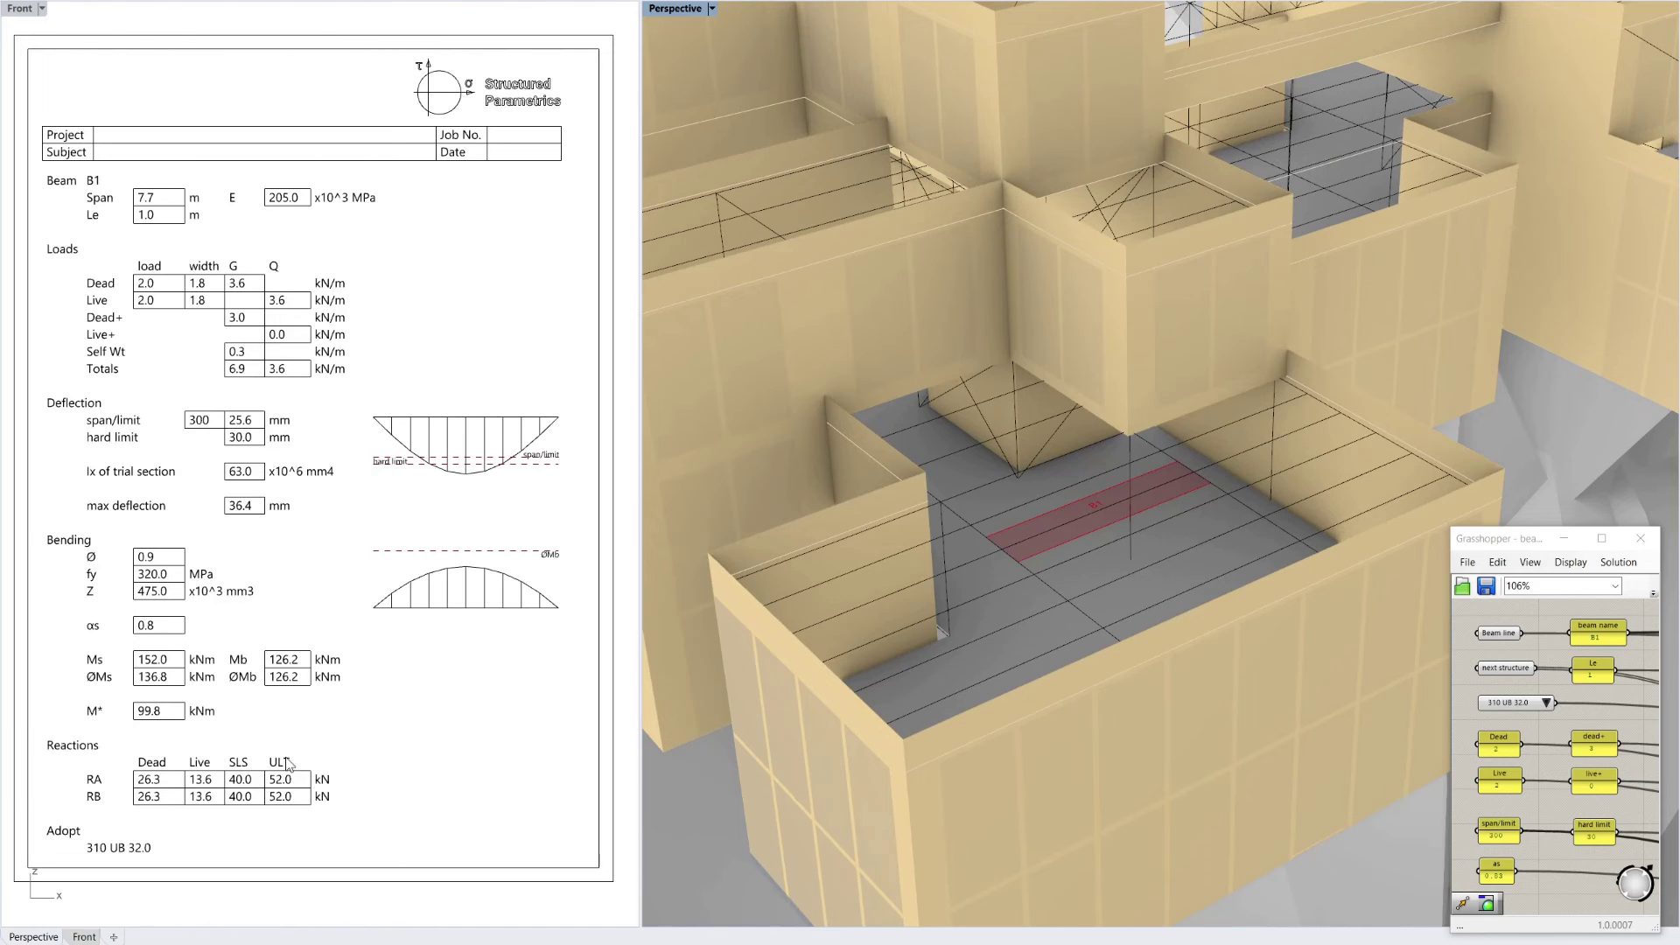
right_drag(997, 559, 943, 646)
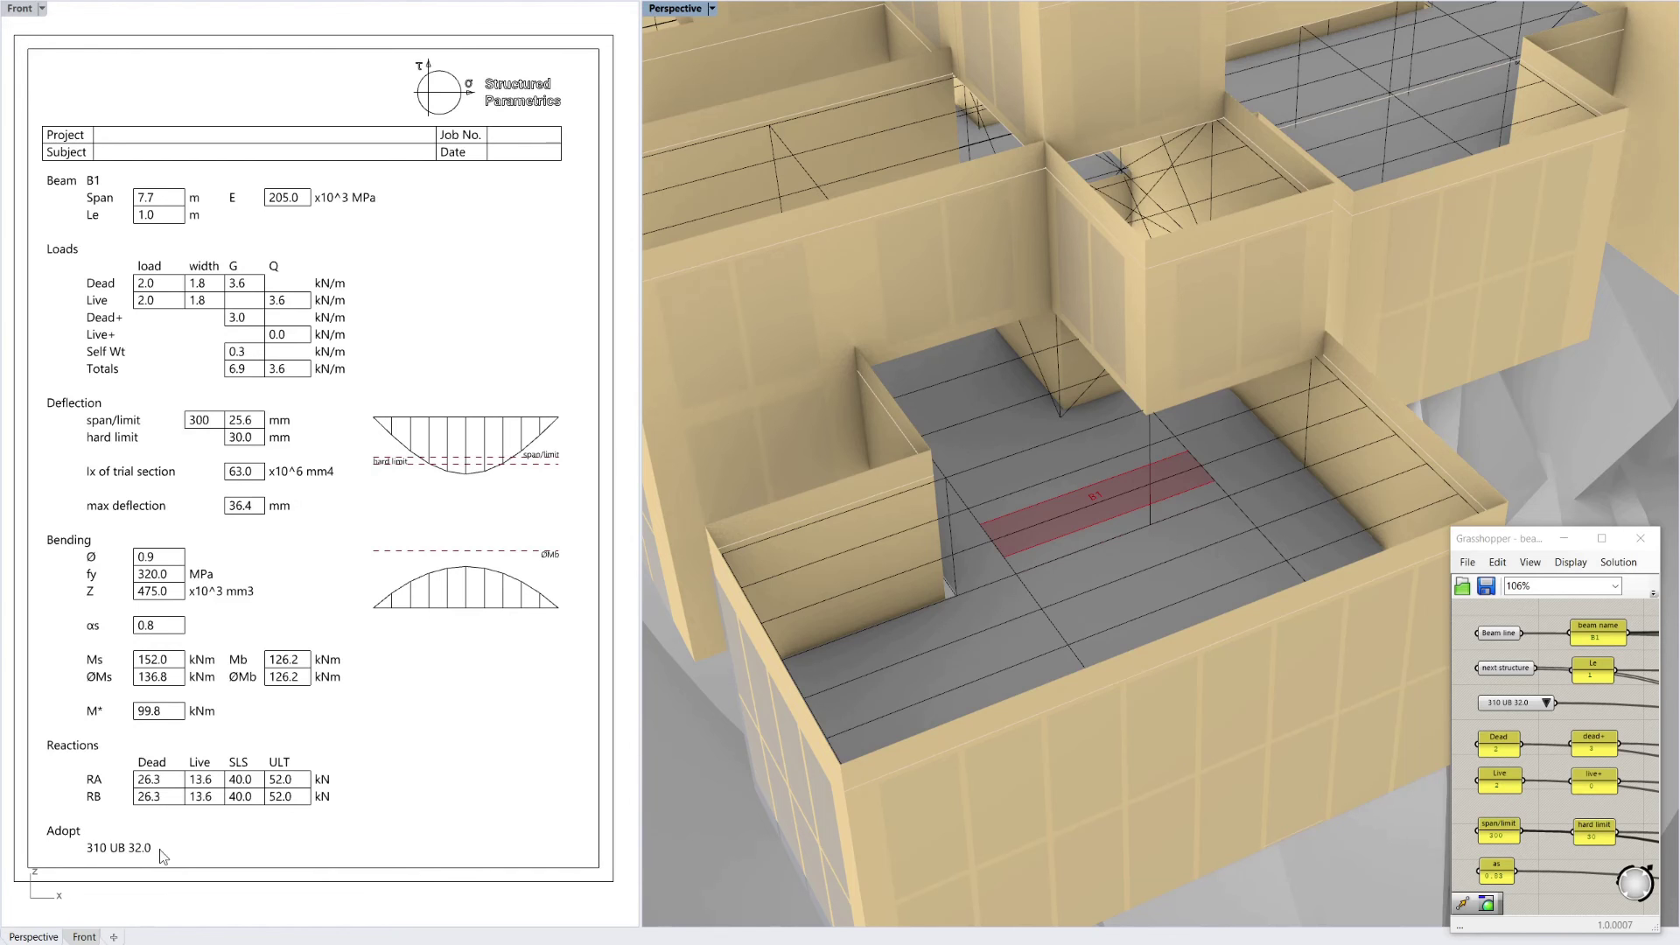
right_drag(1081, 535, 1169, 470)
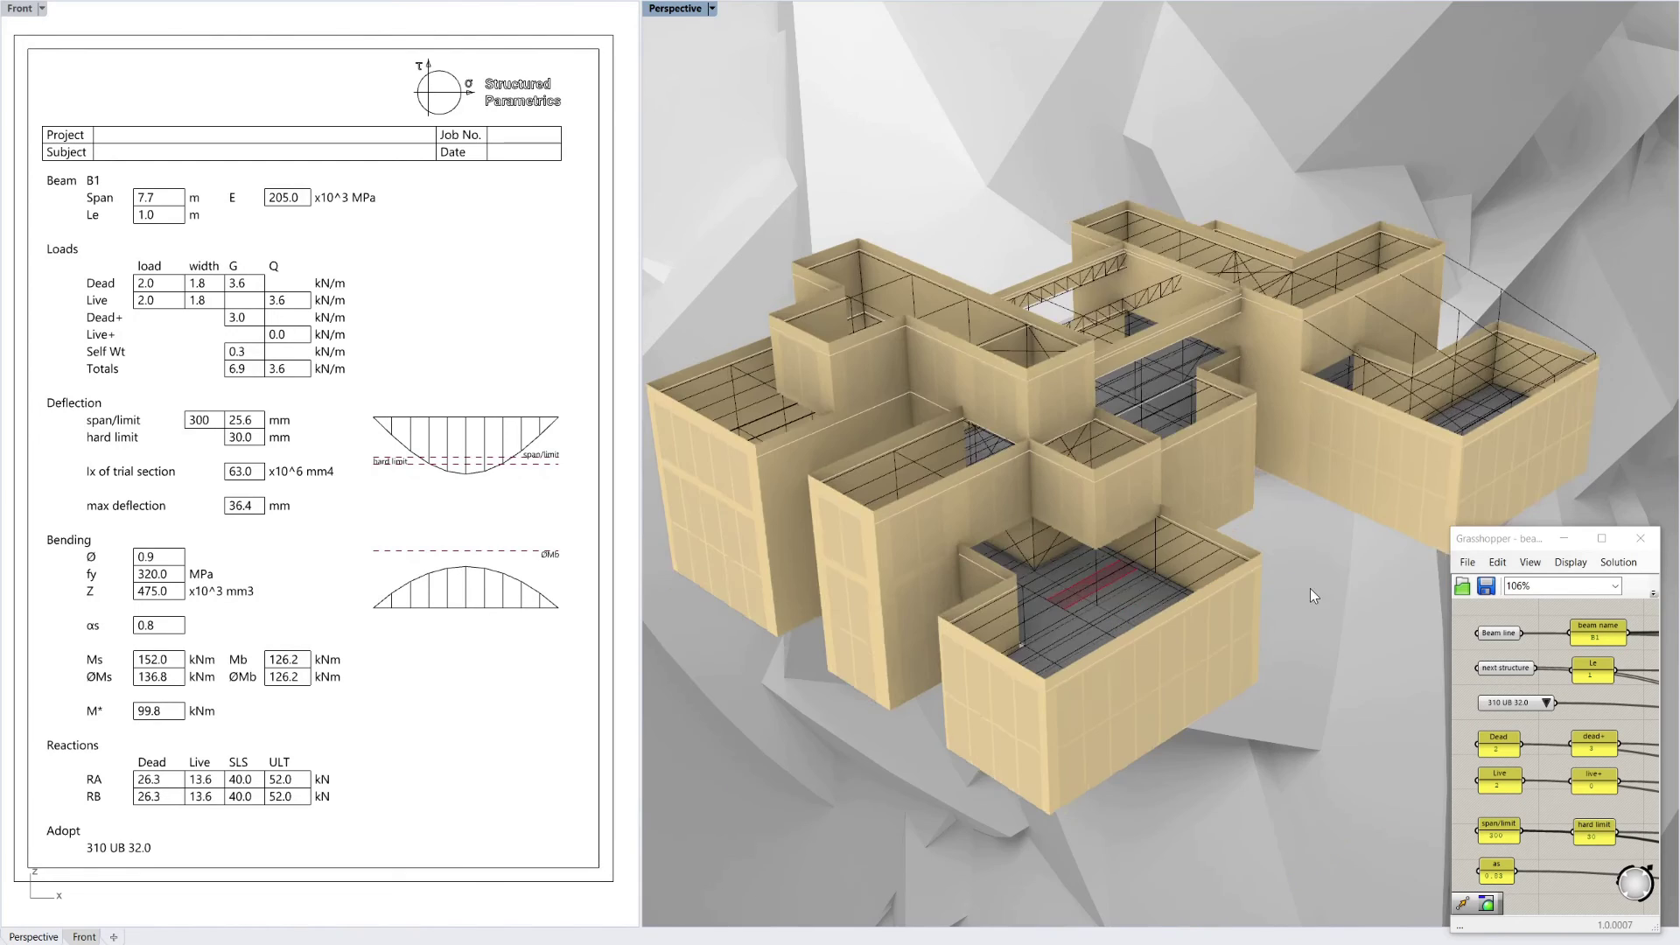
- Inspect the whole building model and its roof framing from several angles and distances, relating beam B1's strip to the surrounding structure
right_drag(1310, 588, 612, 301)
right_drag(1258, 575, 884, 546)
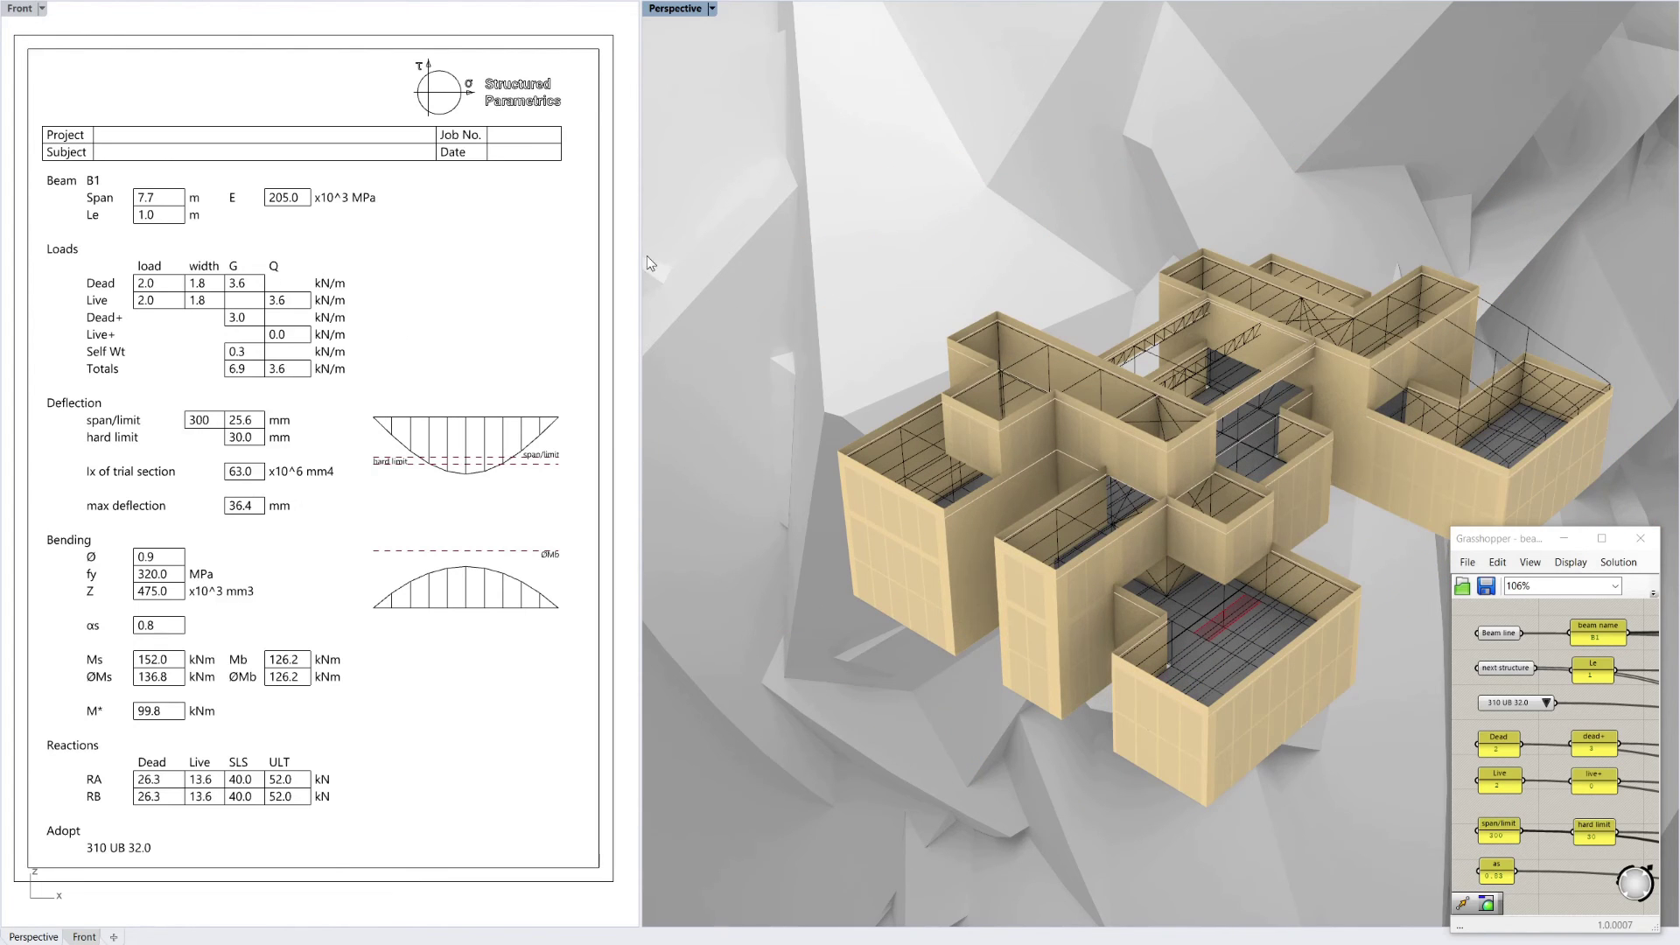
right_drag(973, 405, 770, 293)
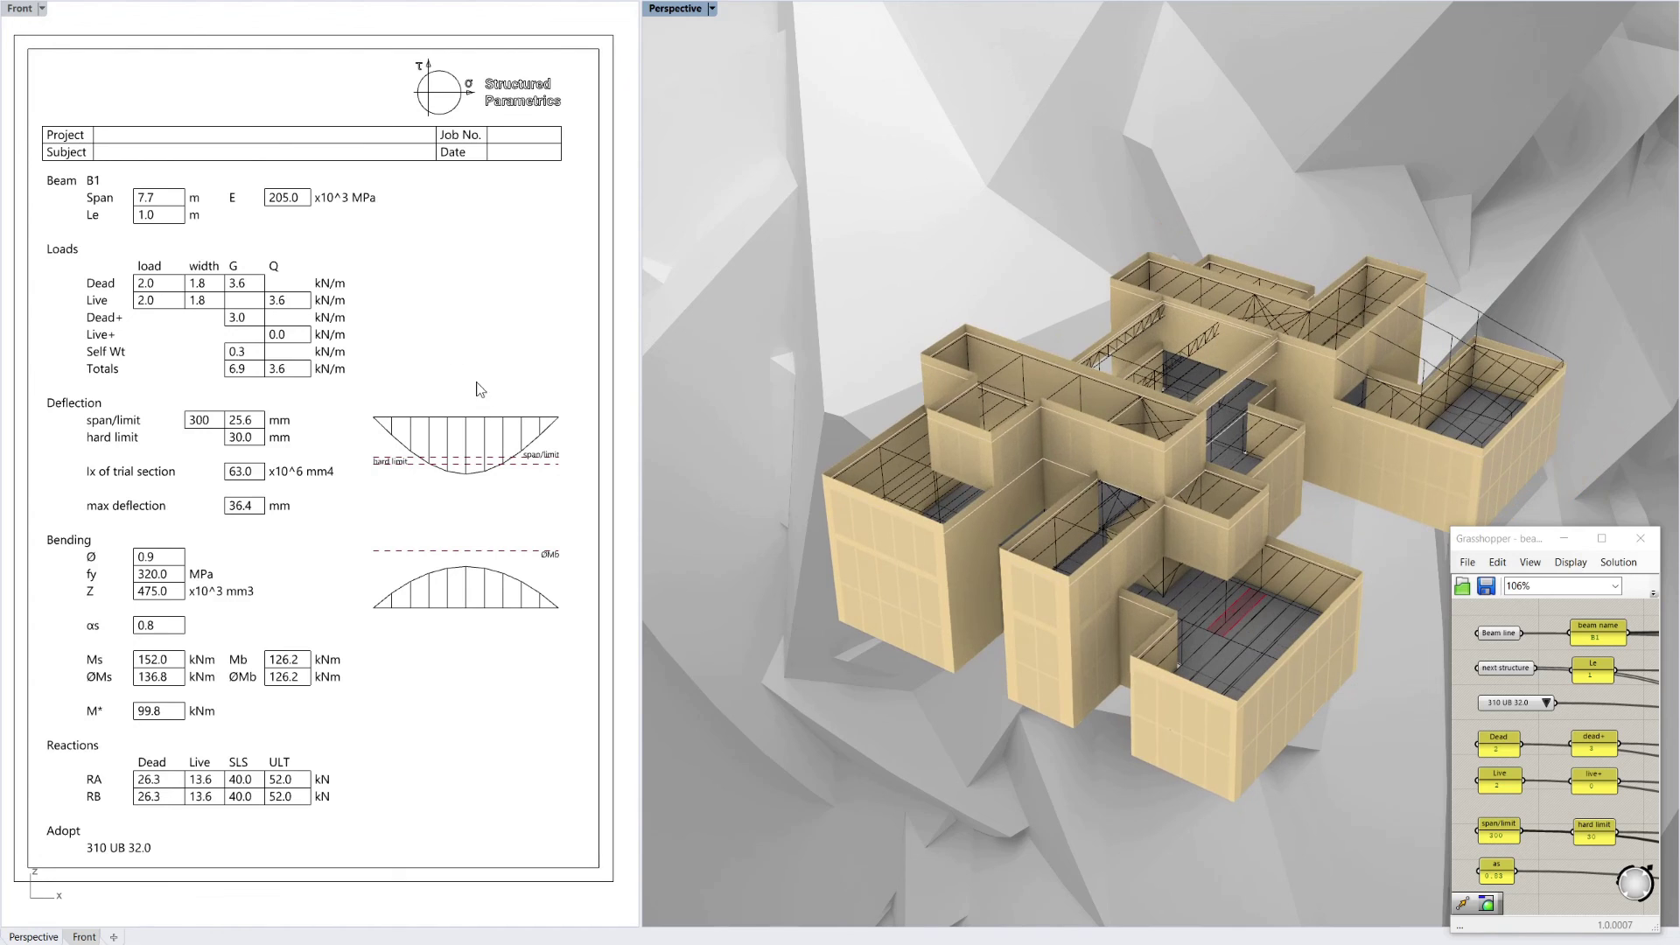
mouse_move(948, 274)
right_down()
mouse_move(971, 264)
mouse_move(952, 259)
right_up()
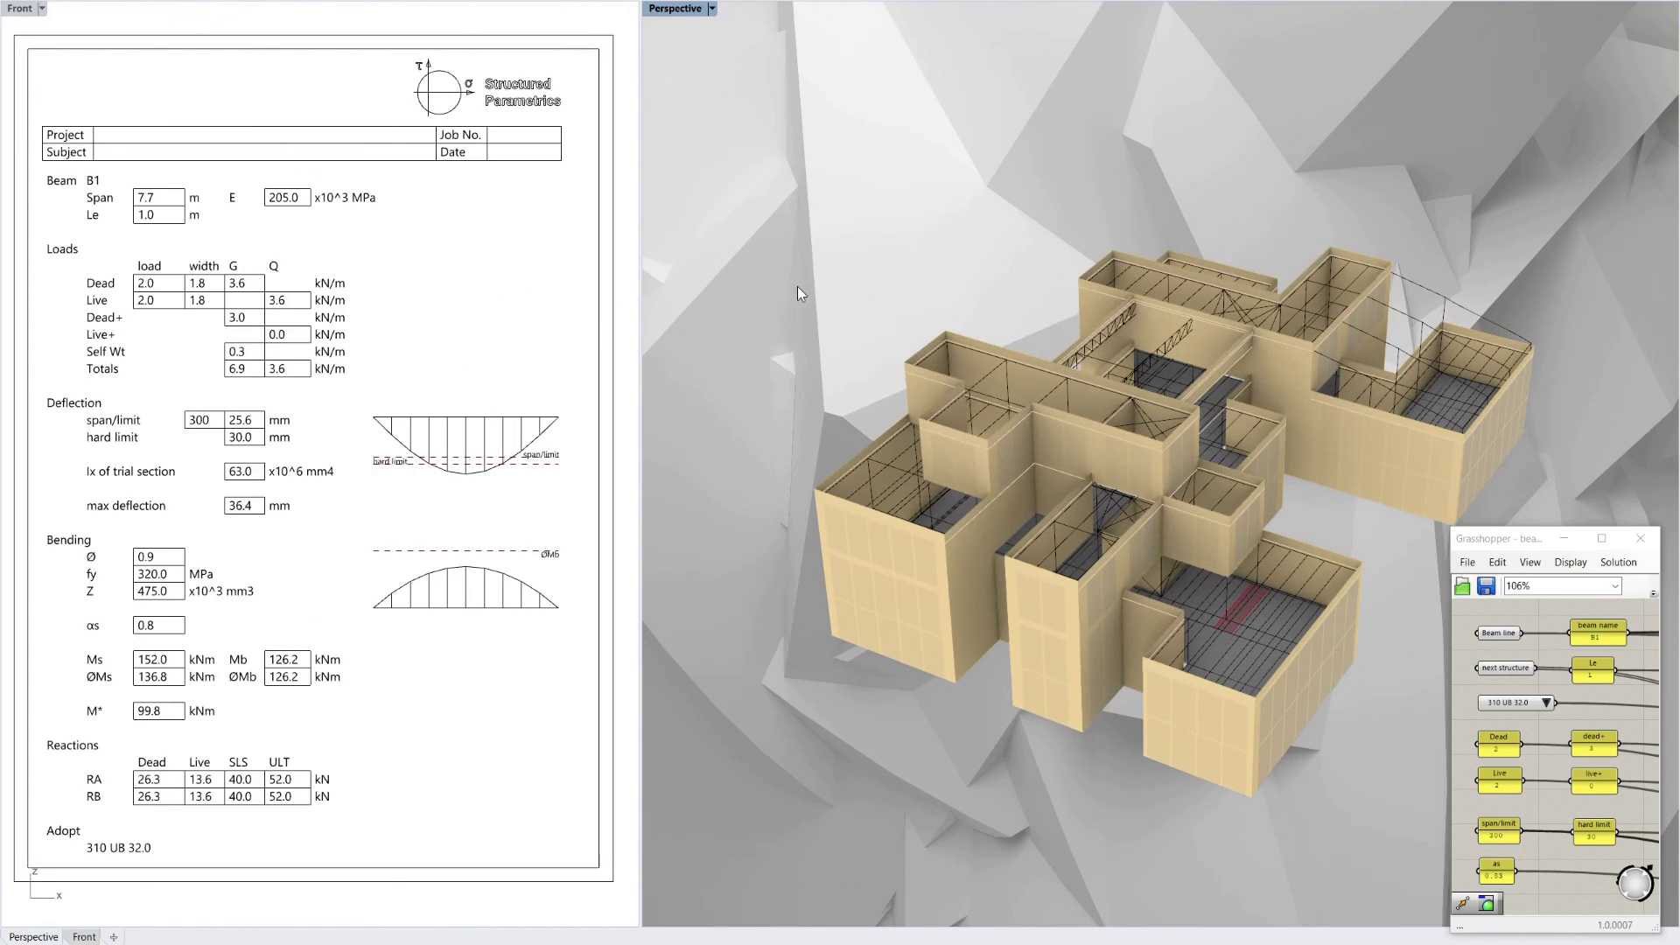
mouse_move(953, 411)
right_down()
mouse_move(931, 367)
mouse_move(929, 251)
mouse_move(941, 395)
right_up()
right_drag(868, 285, 891, 336)
scroll(1251, 579, up, 6)
right_drag(1246, 515, 1167, 486)
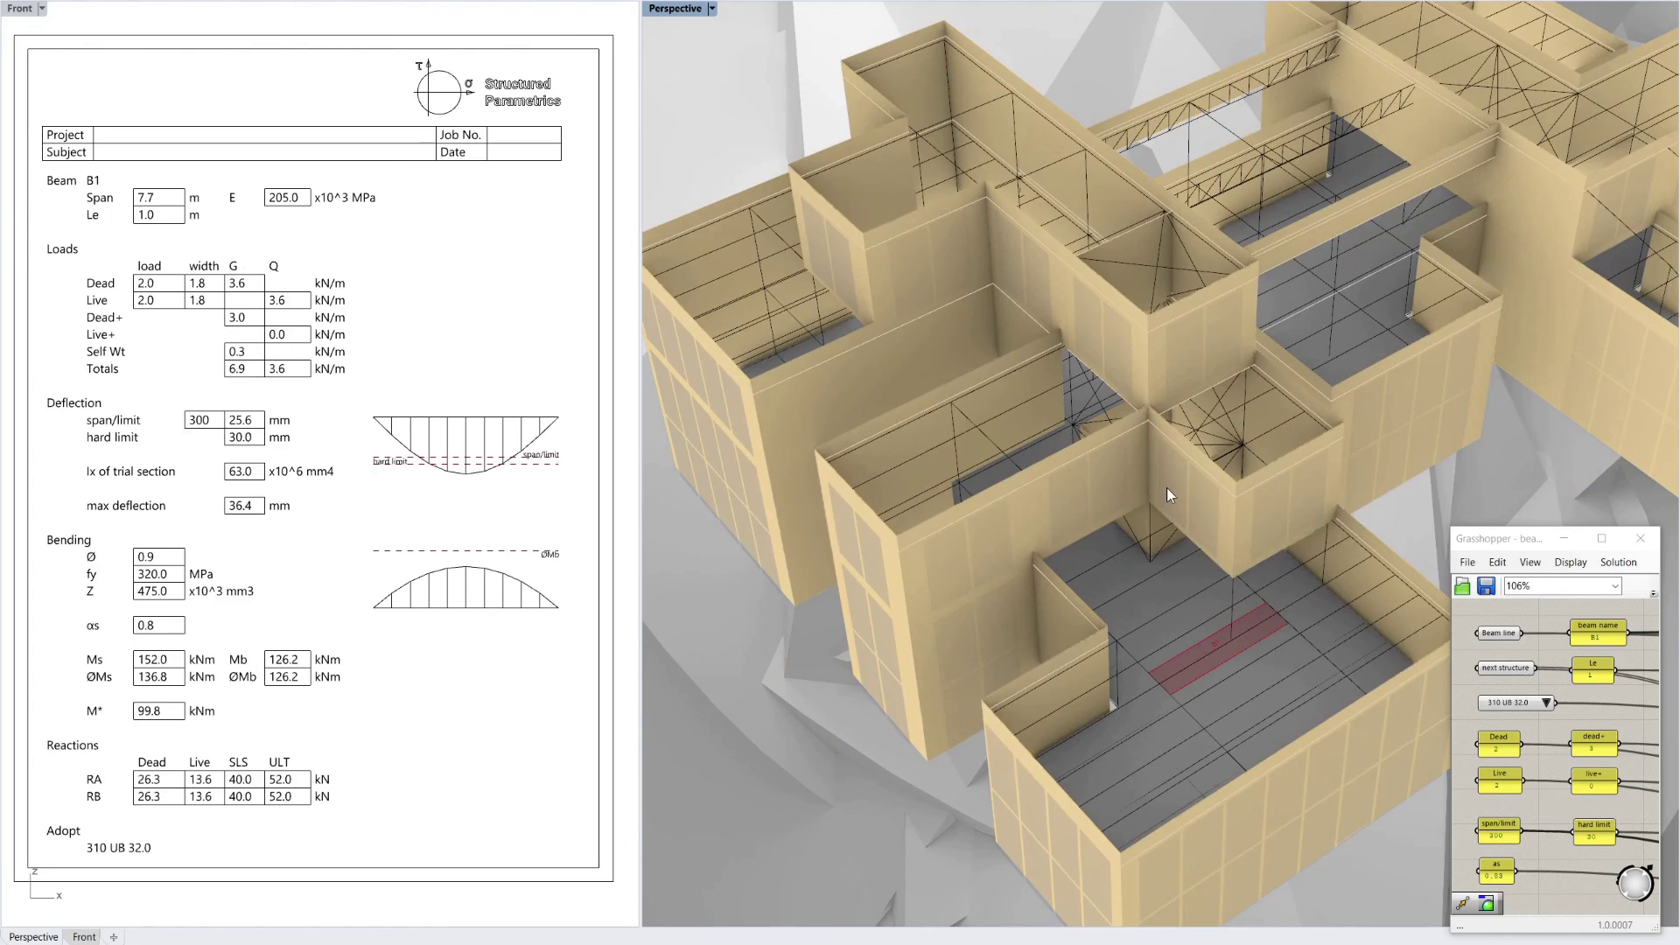
scroll(1158, 399, down, 4)
scroll(1157, 484, up, 3)
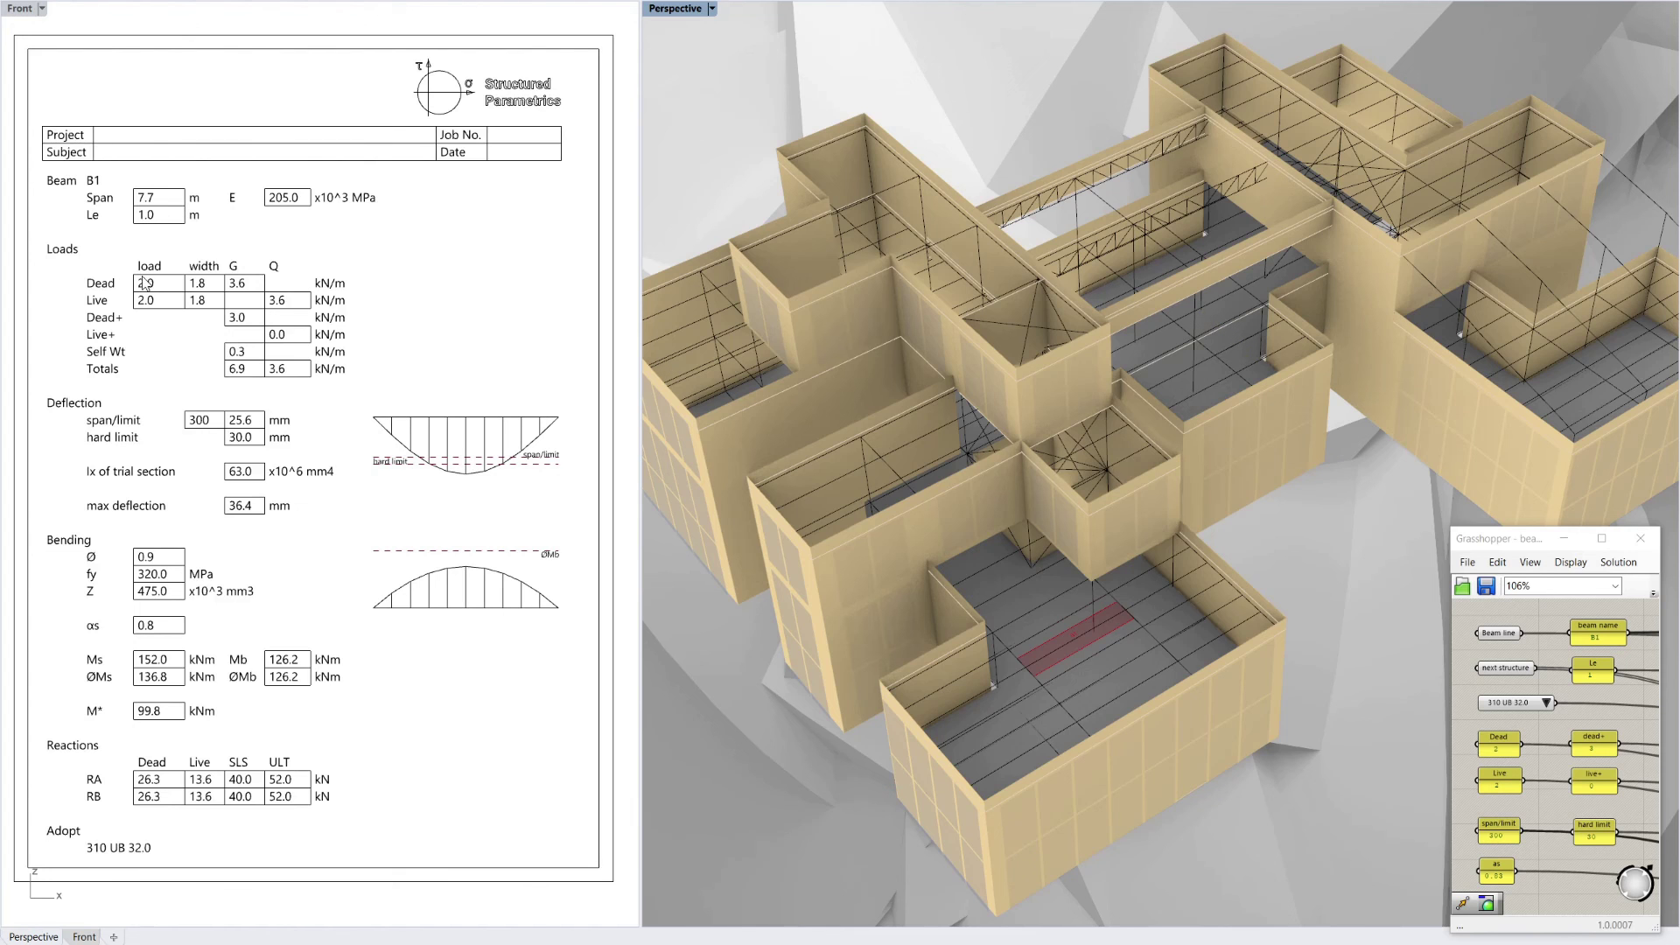
right_drag(1244, 559, 1325, 469)
right_drag(1162, 521, 991, 492)
right_drag(1067, 447, 1004, 382)
scroll(1004, 382, down, 2)
scroll(986, 334, up, 4)
right_drag(1168, 538, 960, 464)
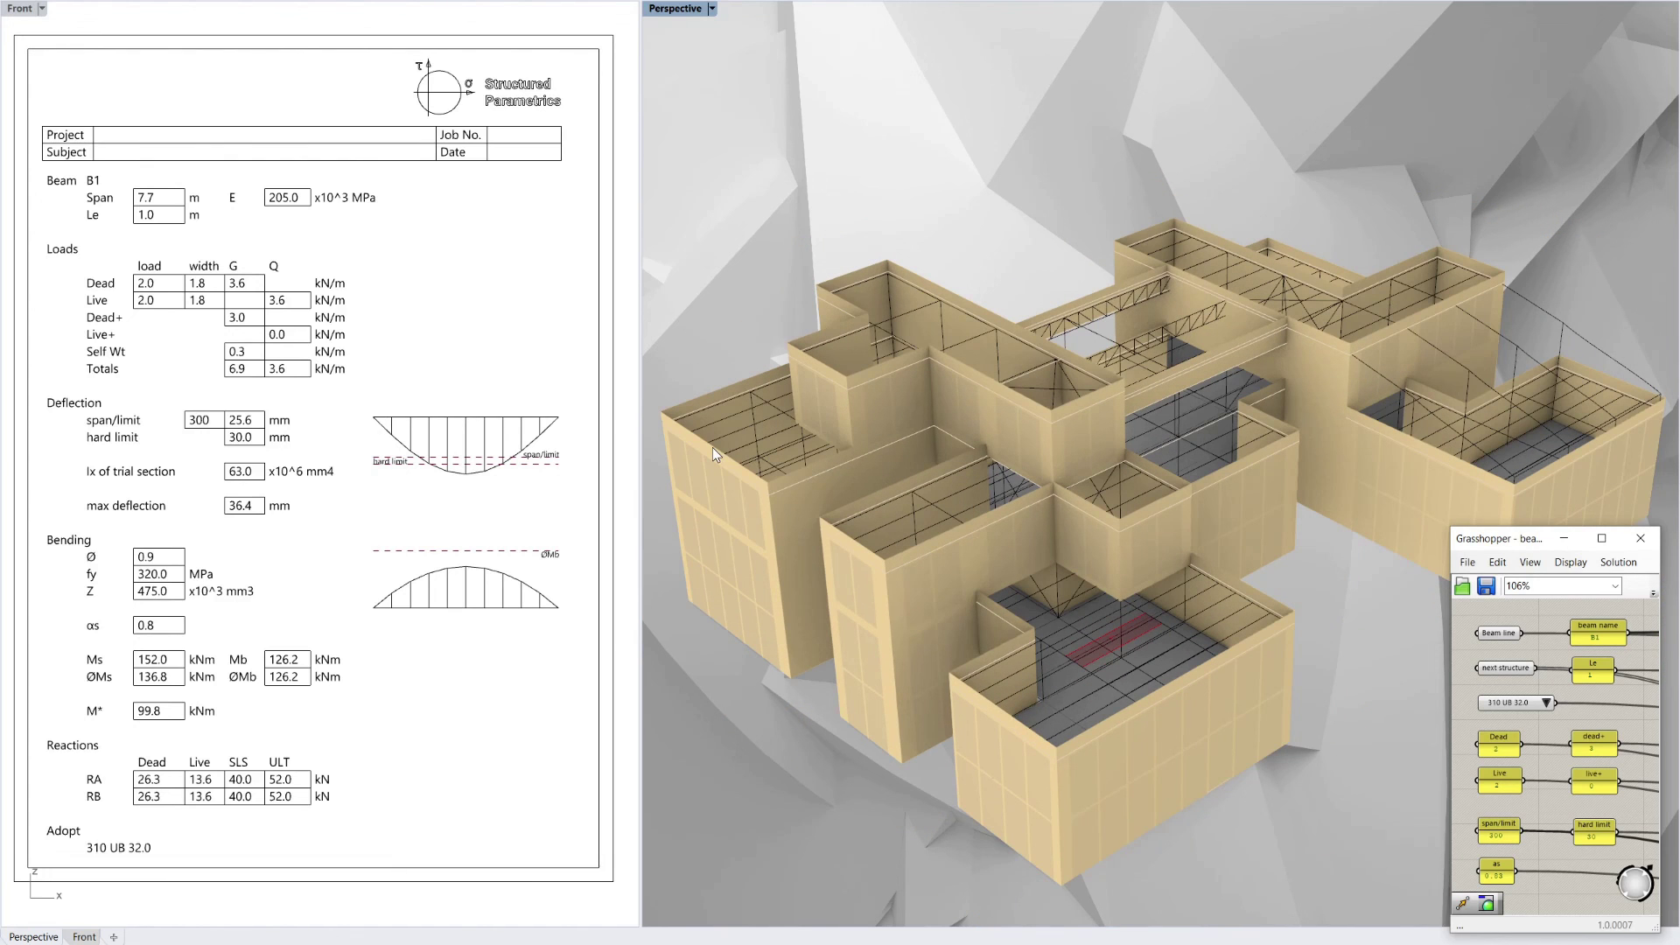